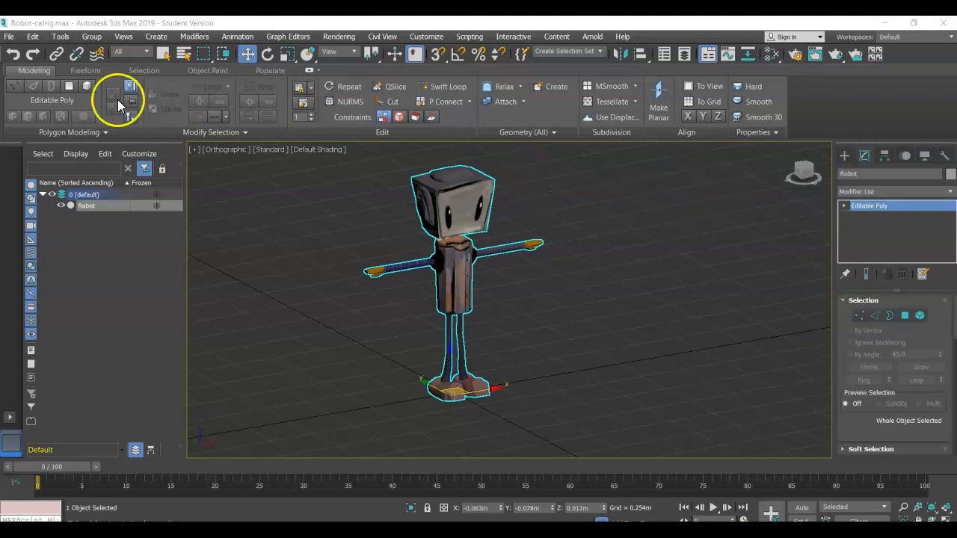
Step: Inspect the robot's separate mesh elements by selecting its torso, arm and head at Element level, and return to the whole object
{"action": "left_click", "coordinate": [88, 86]}
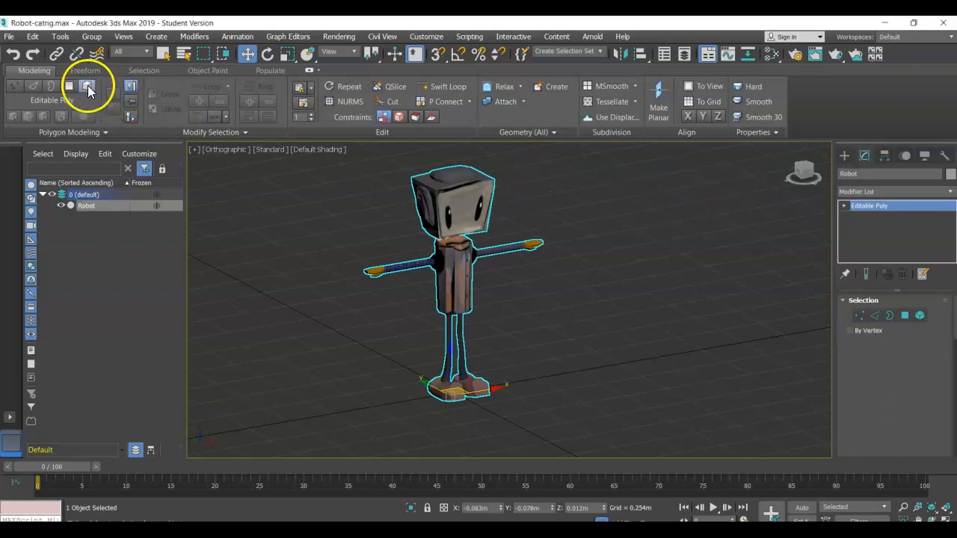
{"action": "left_click", "coordinate": [446, 227]}
{"action": "left_click", "coordinate": [459, 251]}
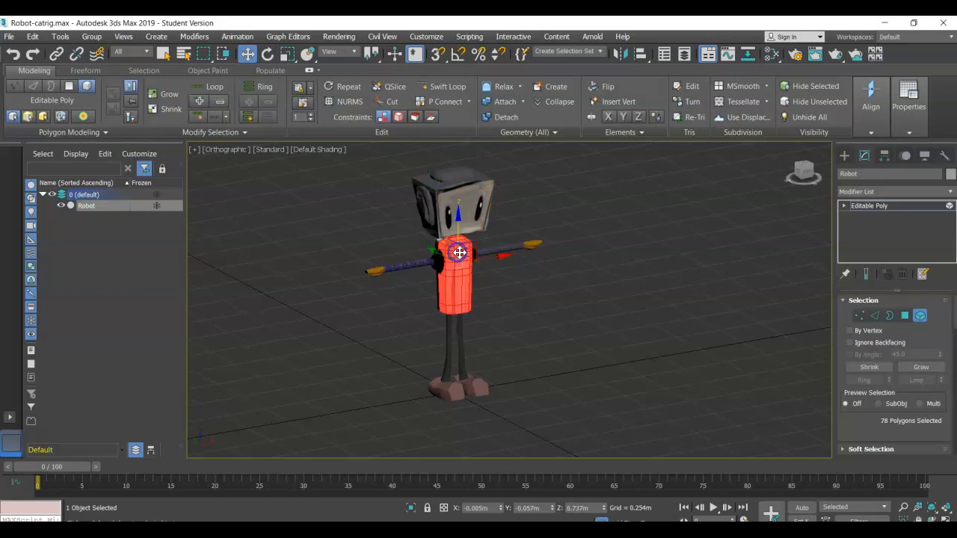
{"action": "left_click", "coordinate": [490, 255]}
{"action": "left_click", "coordinate": [417, 266]}
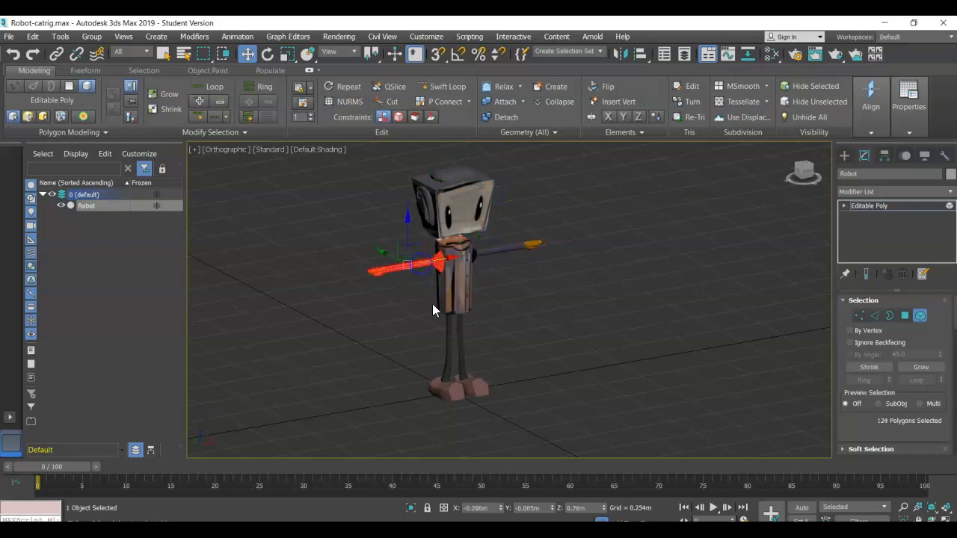
{"action": "scroll", "coordinate": [444, 322], "scroll_direction": "up", "scroll_amount": 5}
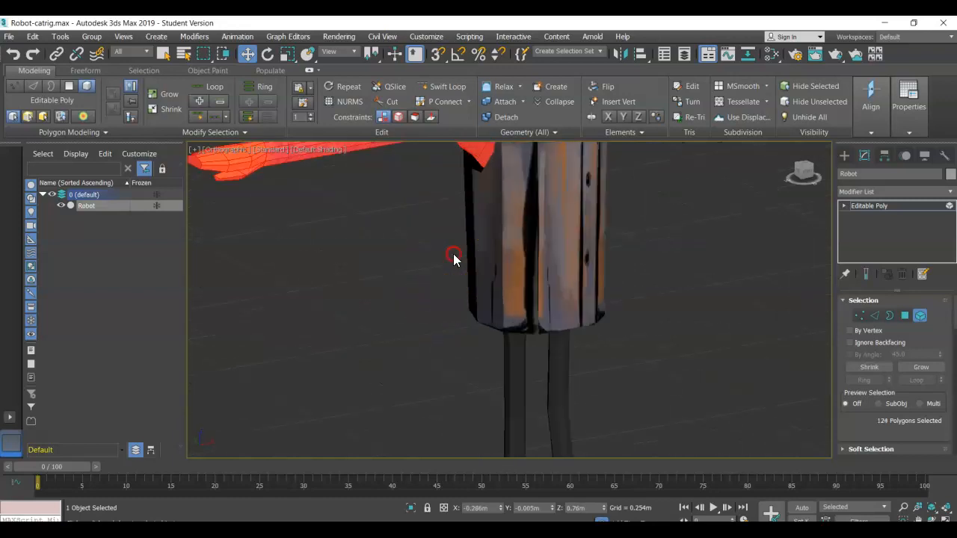
{"action": "scroll", "coordinate": [401, 346], "scroll_direction": "down", "scroll_amount": 3}
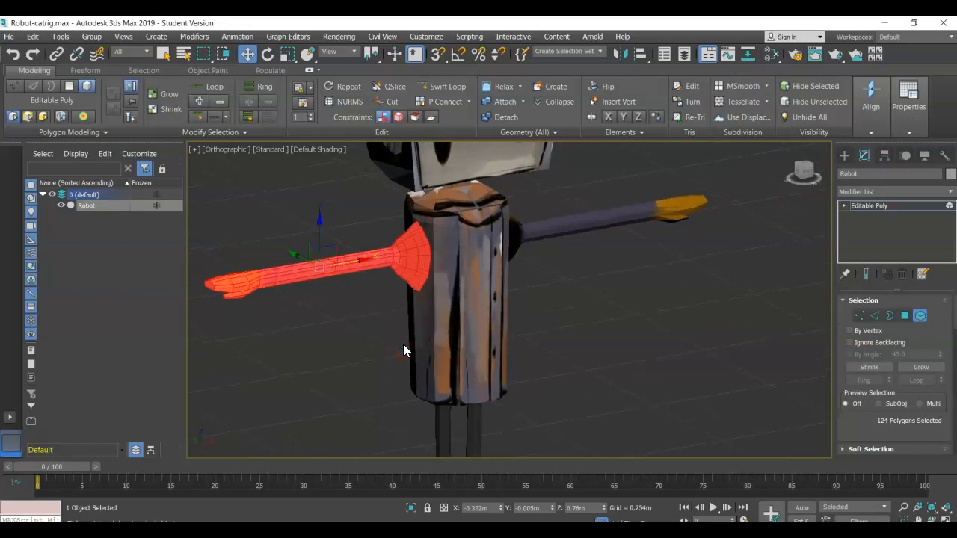
{"action": "left_click", "coordinate": [548, 297]}
{"action": "left_click", "coordinate": [492, 291]}
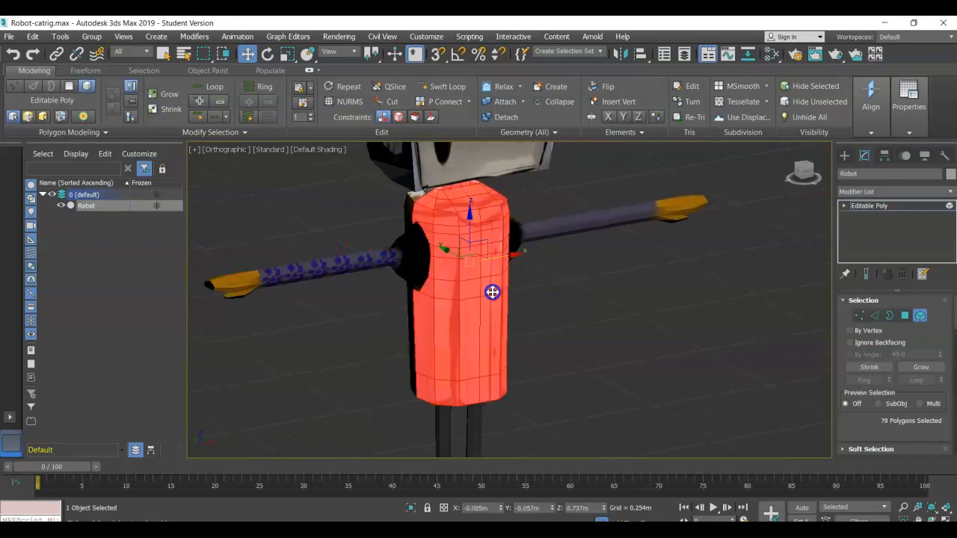
{"action": "left_click", "coordinate": [527, 232]}
{"action": "left_click", "coordinate": [487, 176]}
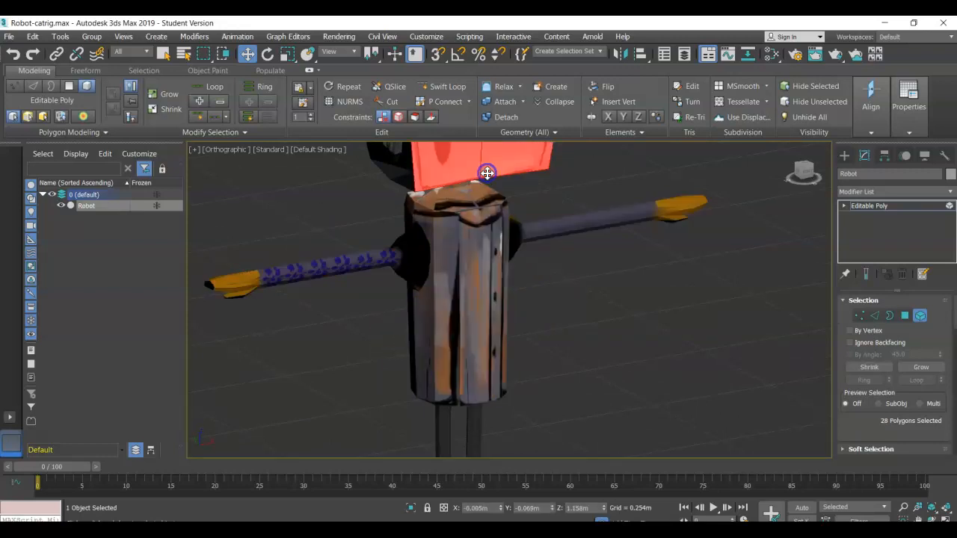
{"action": "left_click", "coordinate": [565, 281]}
{"action": "scroll", "coordinate": [565, 280], "scroll_direction": "down", "scroll_amount": 2}
{"action": "scroll", "coordinate": [566, 288], "scroll_direction": "down", "scroll_amount": 3}
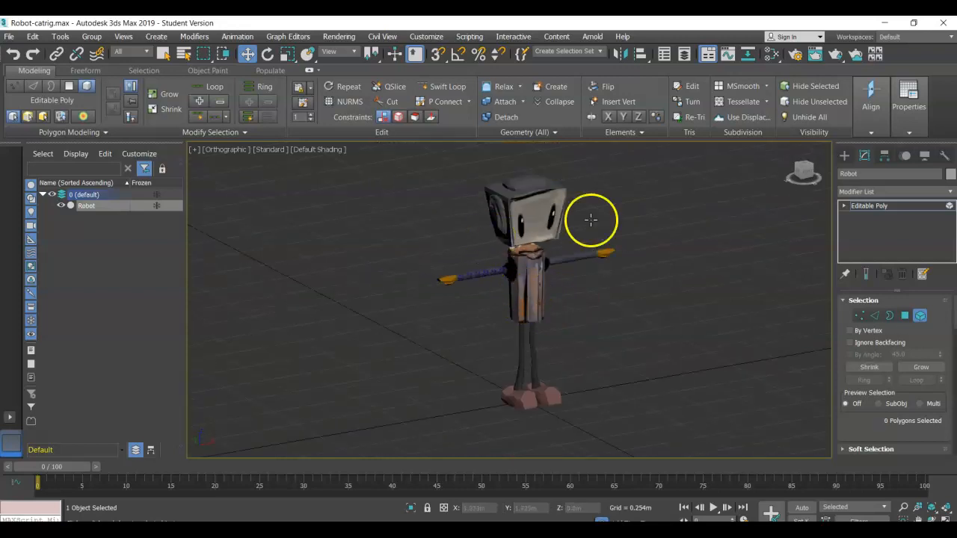
{"action": "left_click", "coordinate": [88, 87]}
{"action": "middle_click_drag", "start_coordinate": [430, 186], "coordinate": [382, 191]}
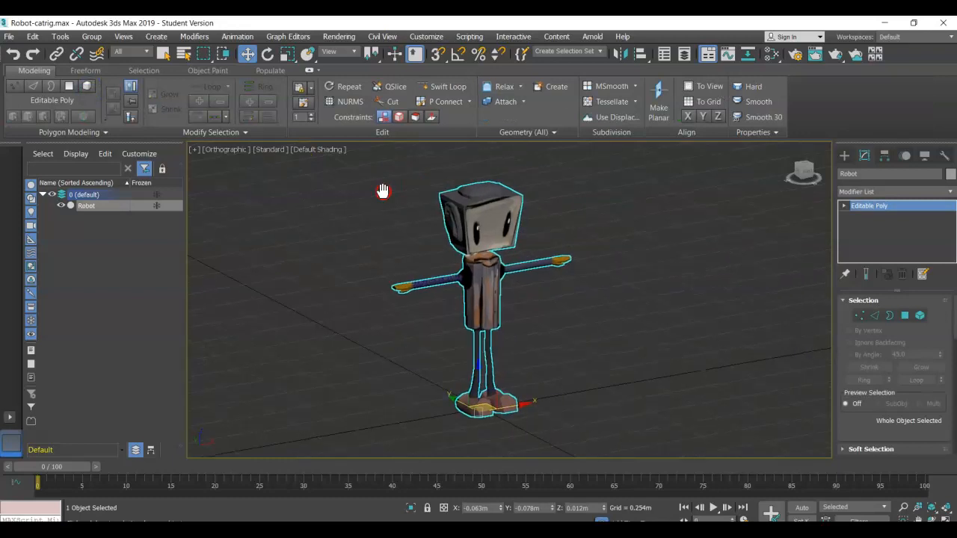
{"action": "scroll", "coordinate": [398, 200], "scroll_direction": "up", "scroll_amount": 2}
{"action": "scroll", "coordinate": [398, 200], "scroll_direction": "down", "scroll_amount": 2}
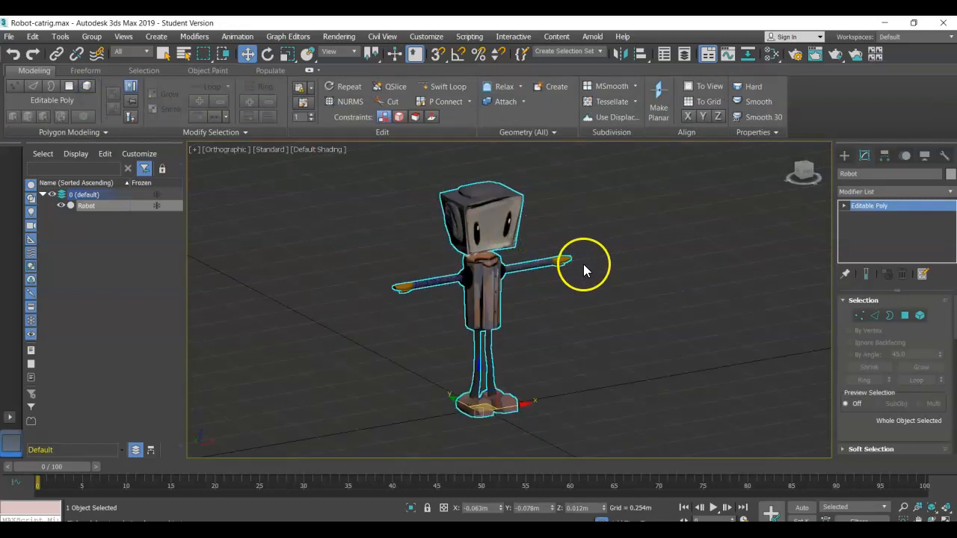
{"action": "mouse_move", "coordinate": [597, 269]}
{"action": "middle_mouse_down", "text": "alt"}
{"action": "mouse_move", "coordinate": [561, 252]}
{"action": "mouse_move", "coordinate": [540, 263]}
{"action": "mouse_move", "coordinate": [593, 274]}
{"action": "middle_mouse_up", "text": "alt"}
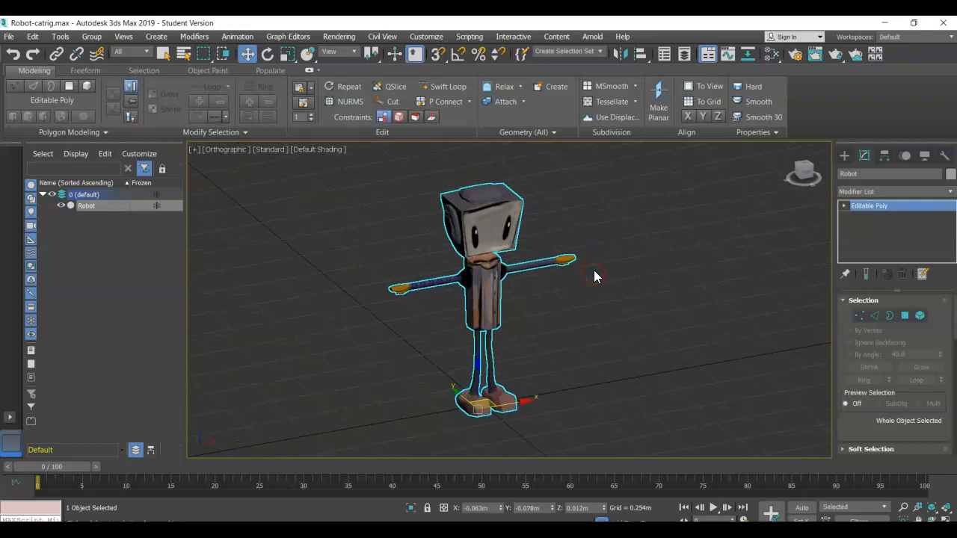
{"action": "scroll", "coordinate": [593, 273], "scroll_direction": "up", "scroll_amount": 4}
{"action": "scroll", "coordinate": [566, 275], "scroll_direction": "down", "scroll_amount": 3}
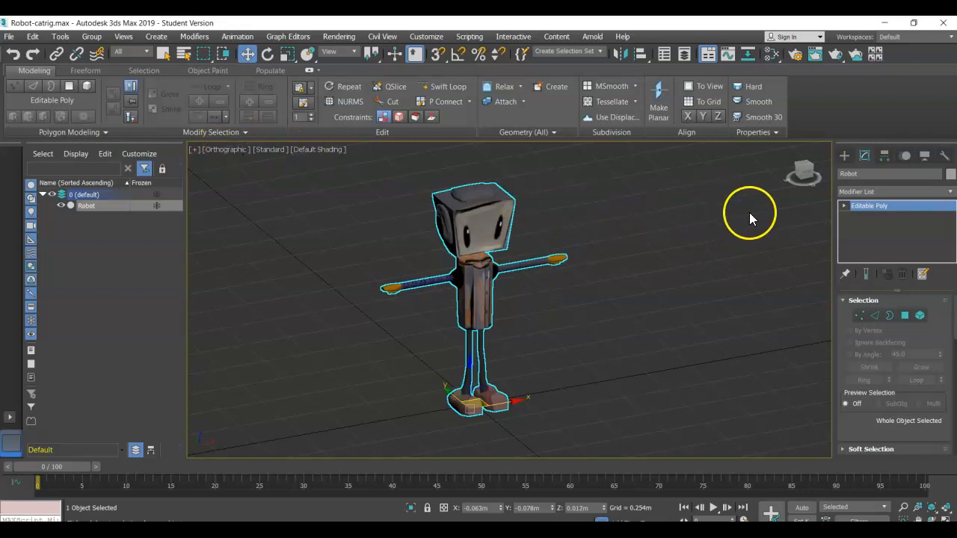
Step: Try to create a CATParent helper from the CAT Objects on the ground between the robot's feet
{"action": "left_click", "coordinate": [845, 156]}
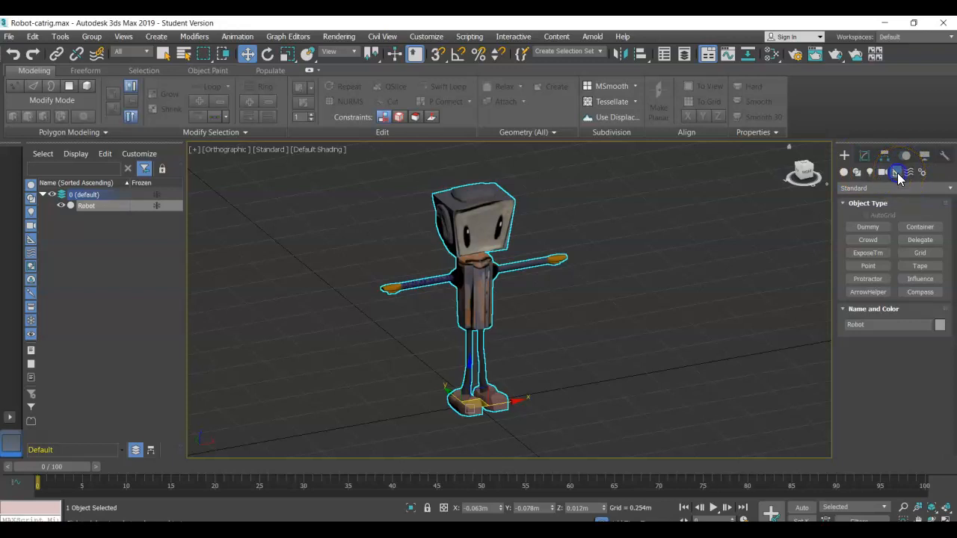
{"action": "left_click", "coordinate": [863, 187]}
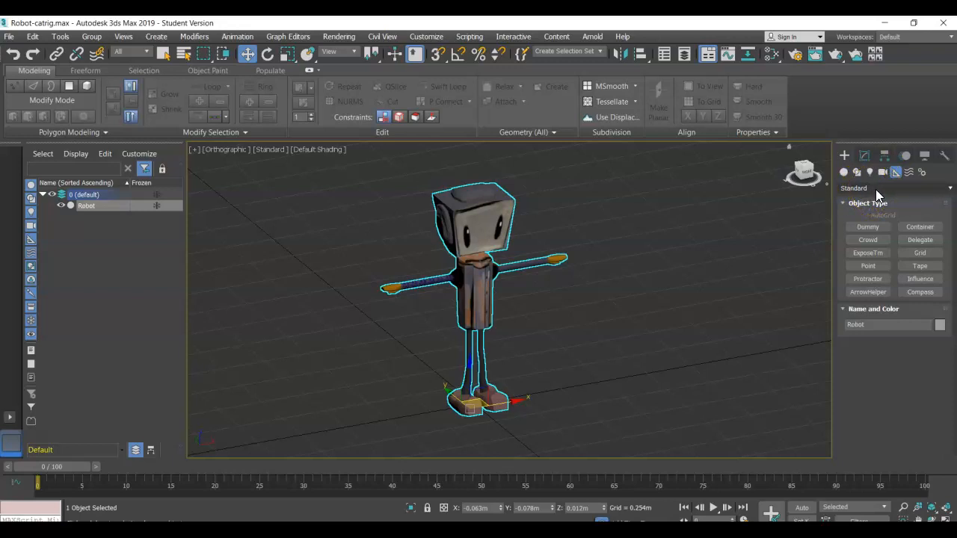
{"action": "left_click", "coordinate": [876, 189]}
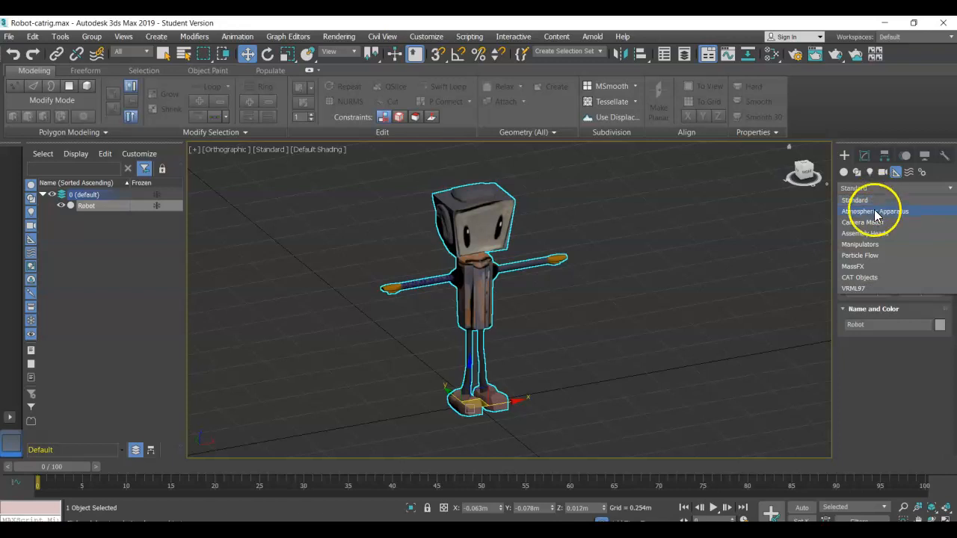
{"action": "left_click", "coordinate": [873, 277]}
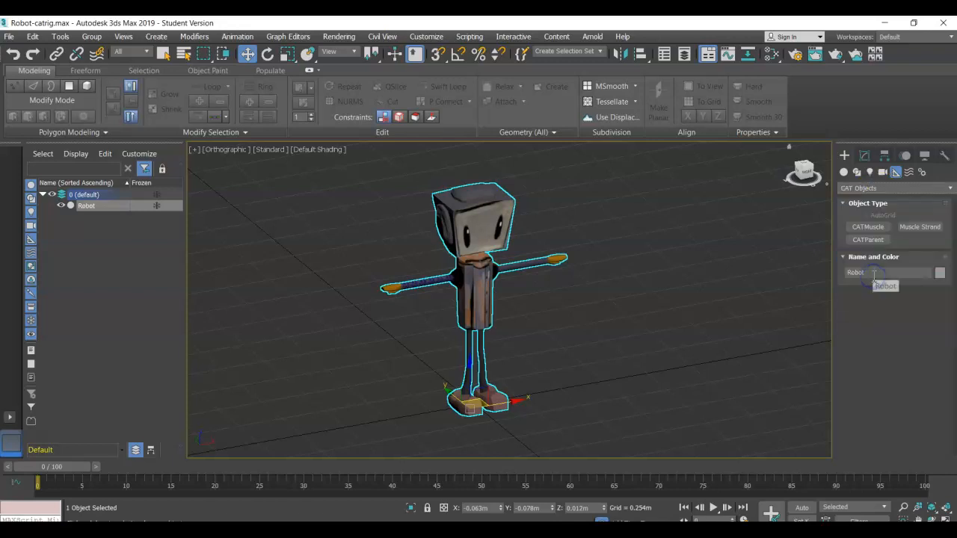
{"action": "left_click", "coordinate": [883, 240]}
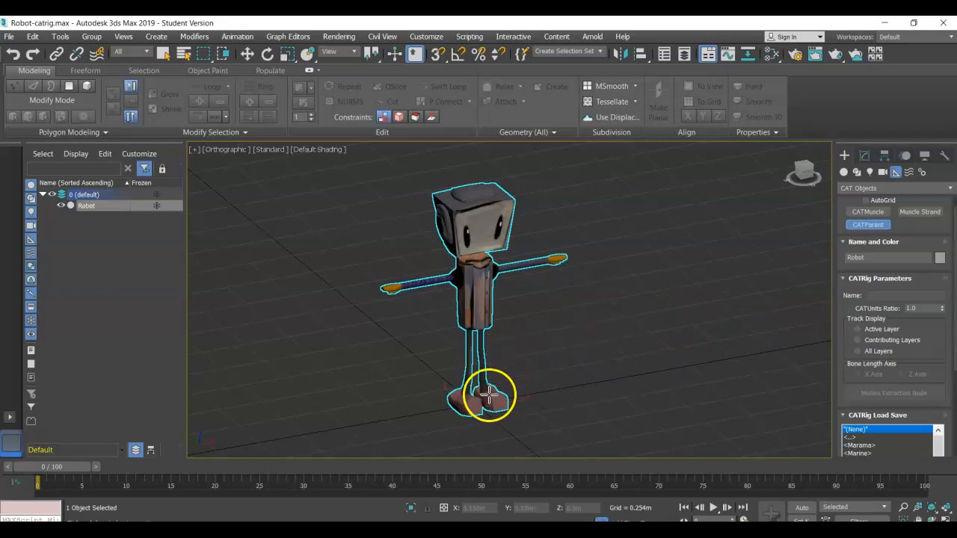
{"action": "middle_click_drag", "start_coordinate": [516, 389], "coordinate": [514, 346], "text": "alt"}
{"action": "scroll", "coordinate": [511, 347], "scroll_direction": "up", "scroll_amount": 4}
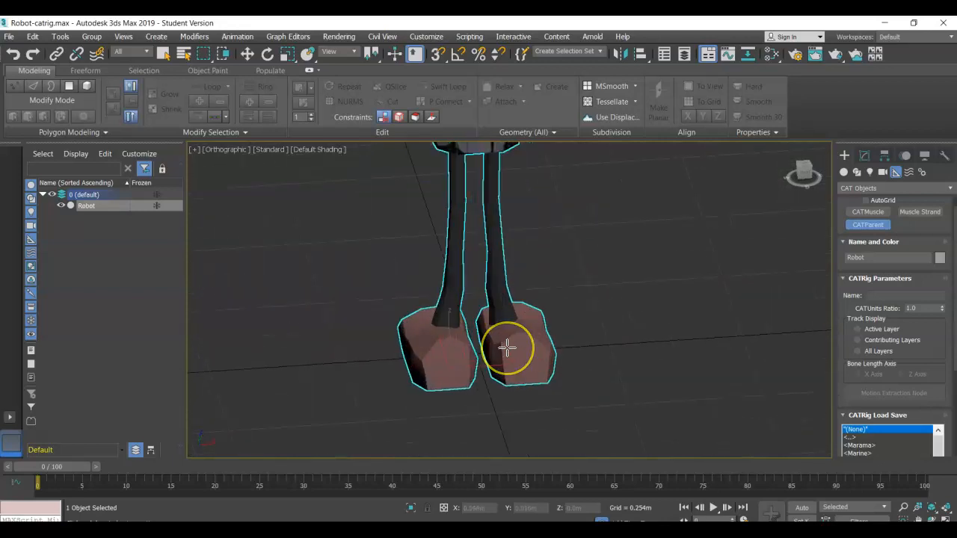
{"action": "scroll", "coordinate": [508, 346], "scroll_direction": "down", "scroll_amount": 2}
{"action": "middle_click_drag", "start_coordinate": [507, 348], "coordinate": [498, 342], "text": "alt"}
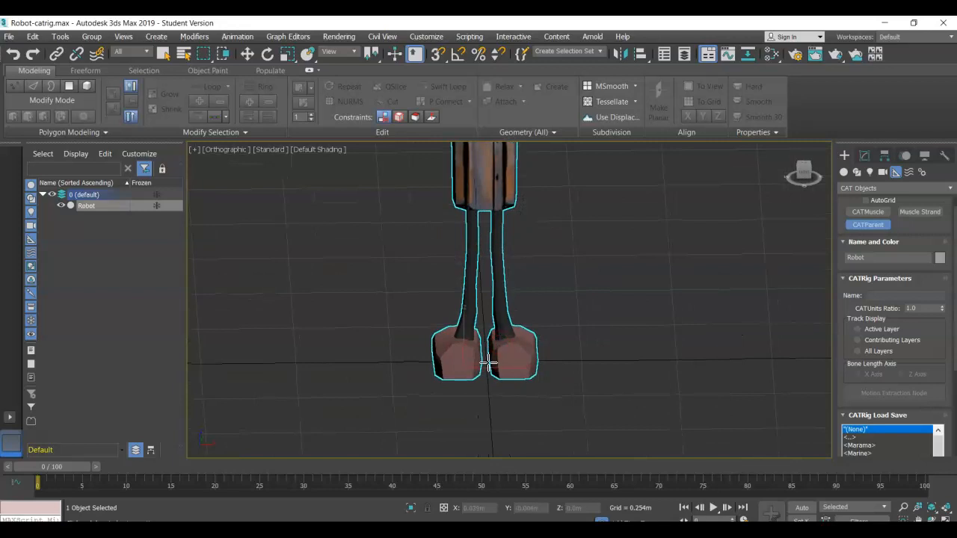
{"action": "left_click", "coordinate": [487, 364]}
{"action": "left_click_drag", "start_coordinate": [487, 364], "coordinate": [744, 451]}
{"action": "left_click", "coordinate": [713, 376]}
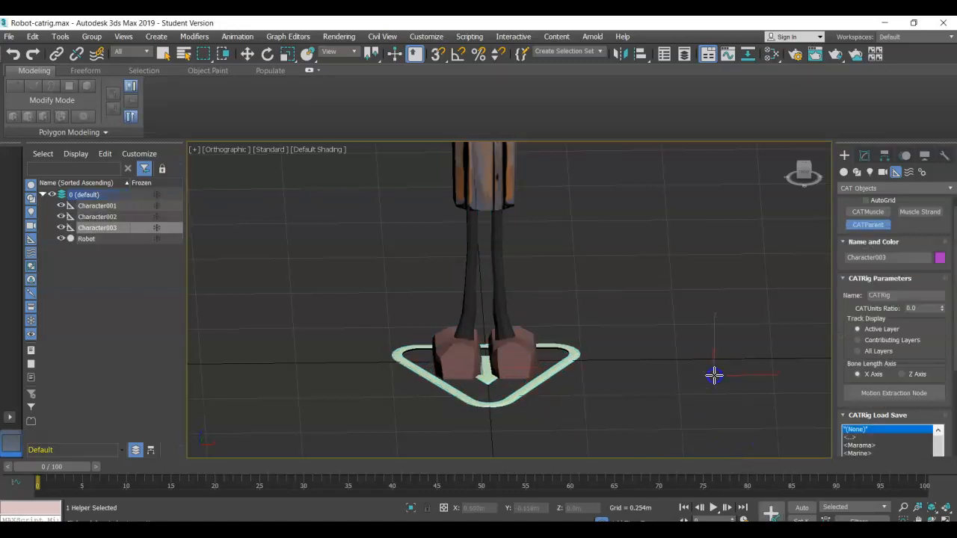
{"action": "mouse_move", "coordinate": [647, 353]}
{"action": "middle_mouse_down", "text": "alt"}
{"action": "mouse_move", "coordinate": [669, 342]}
{"action": "mouse_move", "coordinate": [699, 358]}
{"action": "mouse_move", "coordinate": [729, 351]}
{"action": "mouse_move", "coordinate": [652, 357]}
{"action": "middle_mouse_up", "text": "alt"}
{"action": "left_click", "coordinate": [586, 341]}
{"action": "middle_click_drag", "start_coordinate": [585, 341], "coordinate": [562, 346], "text": "alt"}
{"action": "scroll", "coordinate": [605, 344], "scroll_direction": "down", "scroll_amount": 4}
{"action": "scroll", "coordinate": [566, 344], "scroll_direction": "up", "scroll_amount": 3}
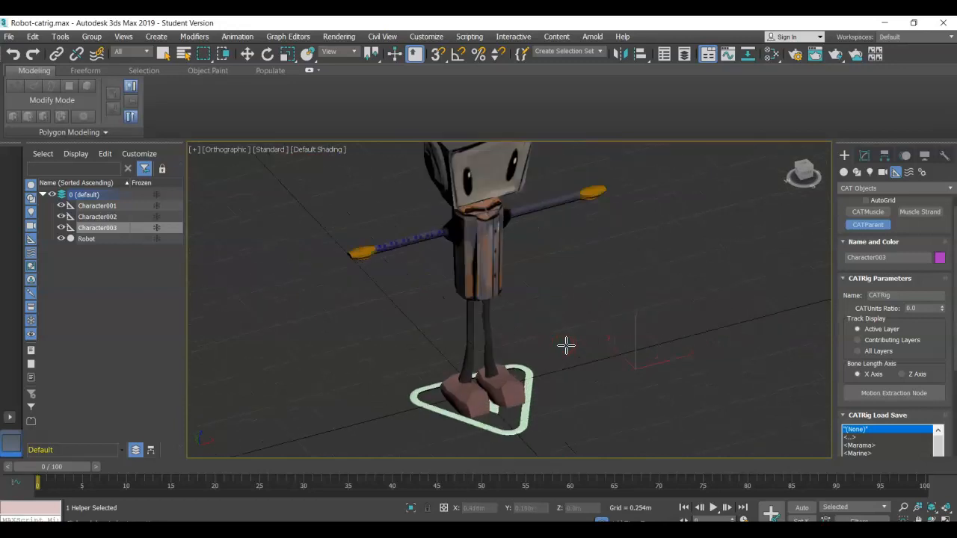
{"action": "middle_click_drag", "start_coordinate": [588, 276], "coordinate": [583, 302]}
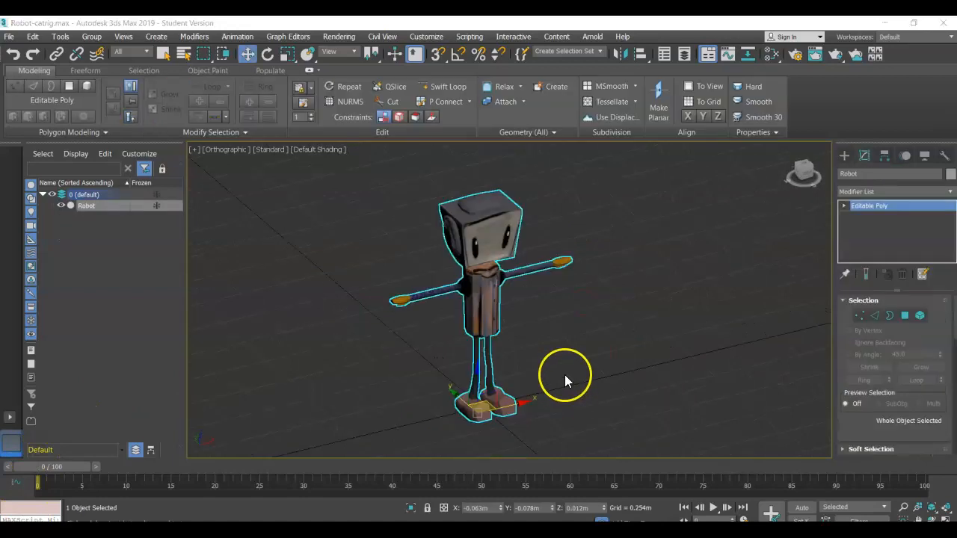
Step: Examine where the robot's pivot sits relative to its feet and the grid's centre lines
{"action": "scroll", "coordinate": [564, 375], "scroll_direction": "up", "scroll_amount": 3}
{"action": "scroll", "coordinate": [565, 375], "scroll_direction": "down", "scroll_amount": 3}
{"action": "middle_click_drag", "start_coordinate": [565, 375], "coordinate": [591, 324]}
{"action": "scroll", "coordinate": [591, 325], "scroll_direction": "up", "scroll_amount": 4}
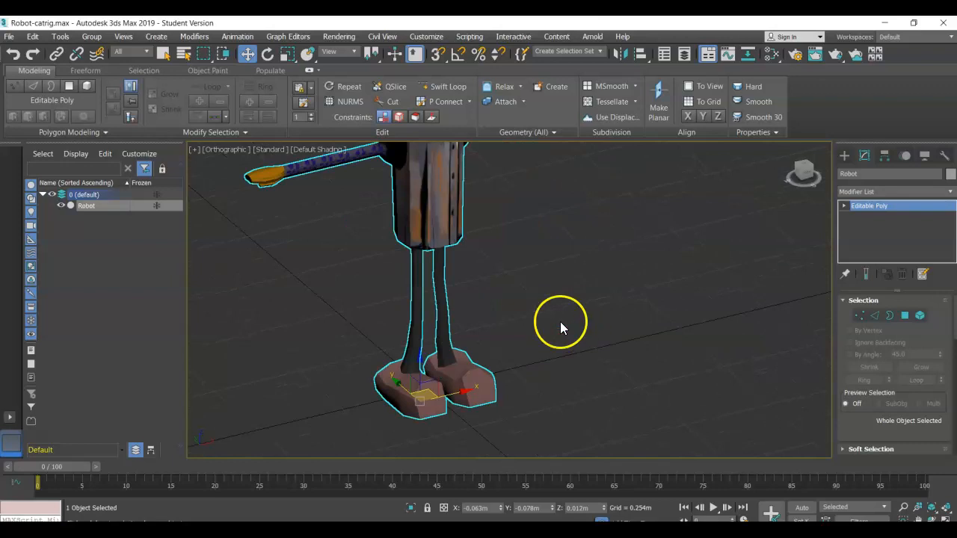
{"action": "mouse_move", "coordinate": [540, 338]}
{"action": "middle_mouse_down", "text": "alt"}
{"action": "mouse_move", "coordinate": [460, 331]}
{"action": "mouse_move", "coordinate": [544, 336]}
{"action": "middle_mouse_up", "text": "alt"}
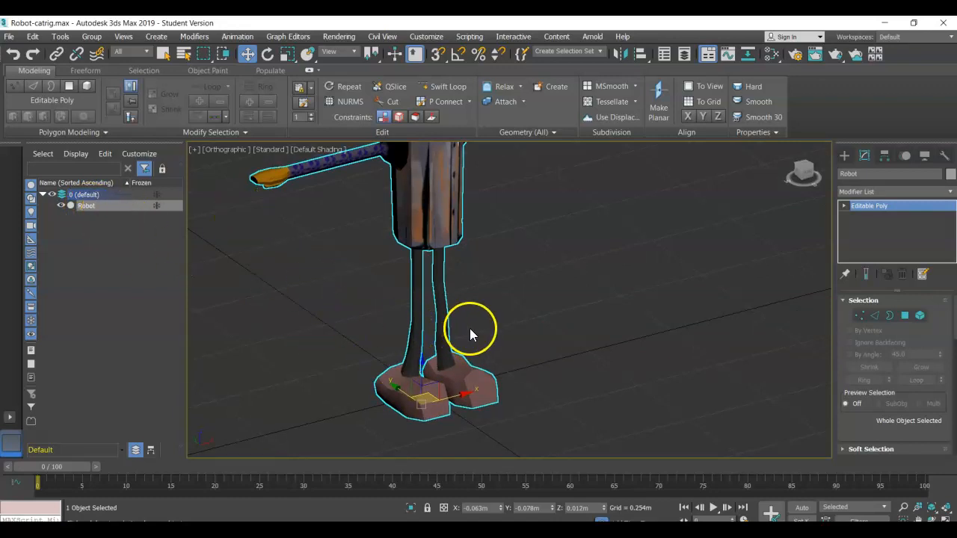
{"action": "scroll", "coordinate": [469, 328], "scroll_direction": "down", "scroll_amount": 3}
{"action": "middle_click_drag", "start_coordinate": [487, 327], "coordinate": [474, 356], "text": "alt"}
{"action": "scroll", "coordinate": [466, 342], "scroll_direction": "up", "scroll_amount": 4}
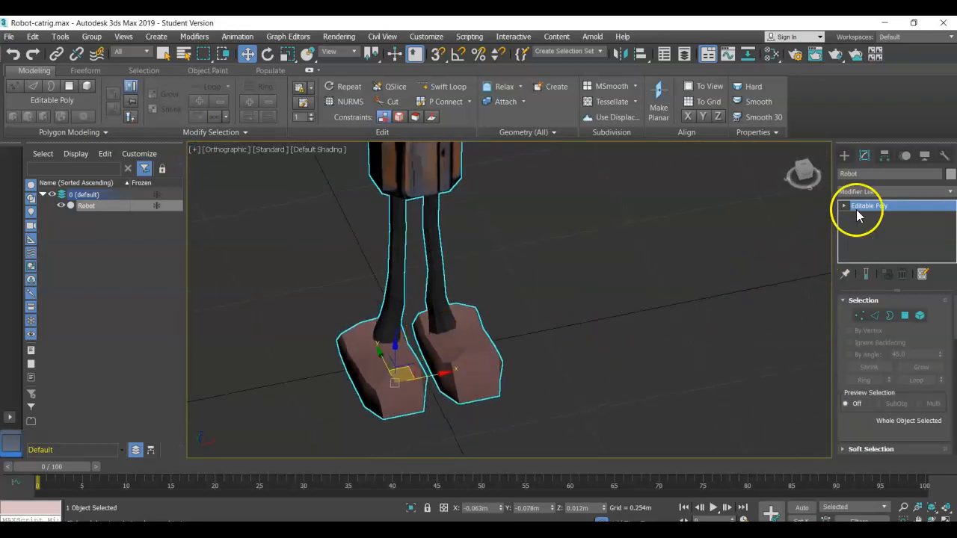
Step: Limit transforms to the robot's pivot only and move it along X to about 0.004 m, between the feet
{"action": "left_click", "coordinate": [884, 156]}
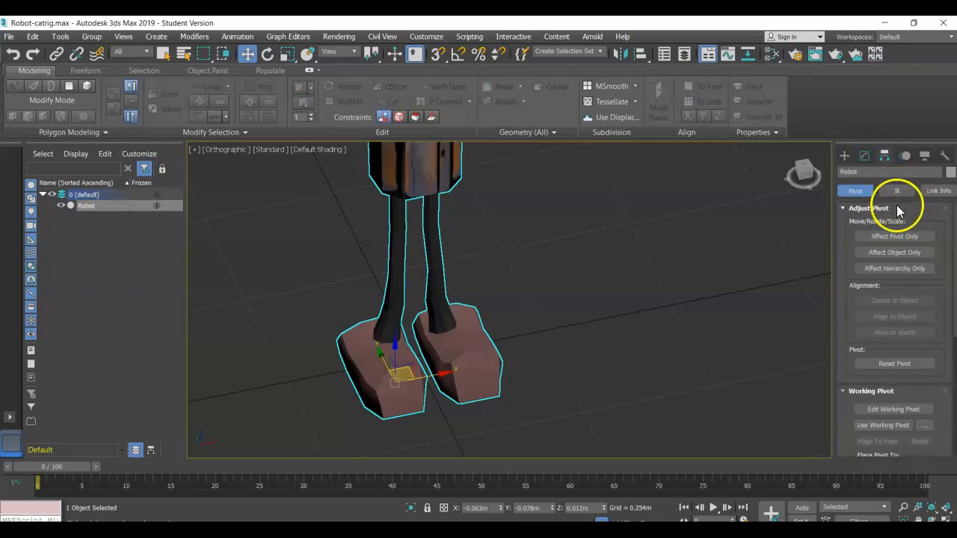
{"action": "left_click", "coordinate": [901, 236]}
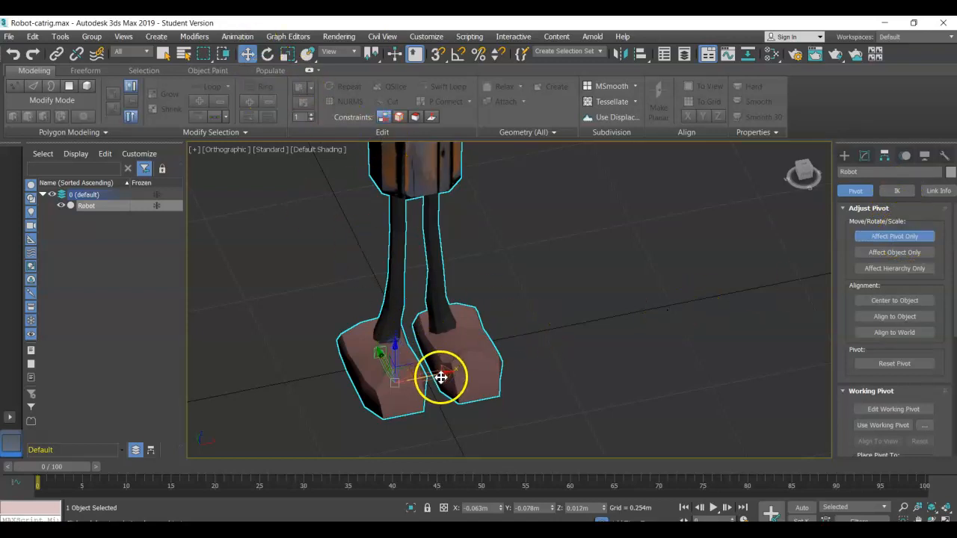
{"action": "left_click_drag", "start_coordinate": [442, 377], "coordinate": [475, 369]}
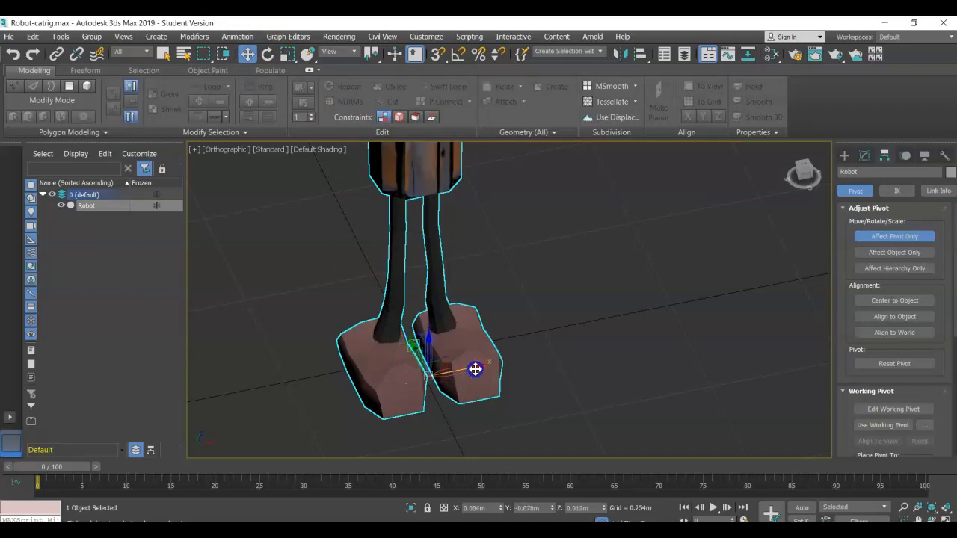
Step: Move the robot's pivot along Y to about -0.063 m, closer to the grid's centre line behind the feet
{"action": "middle_click_drag", "start_coordinate": [481, 372], "coordinate": [474, 277], "text": "alt"}
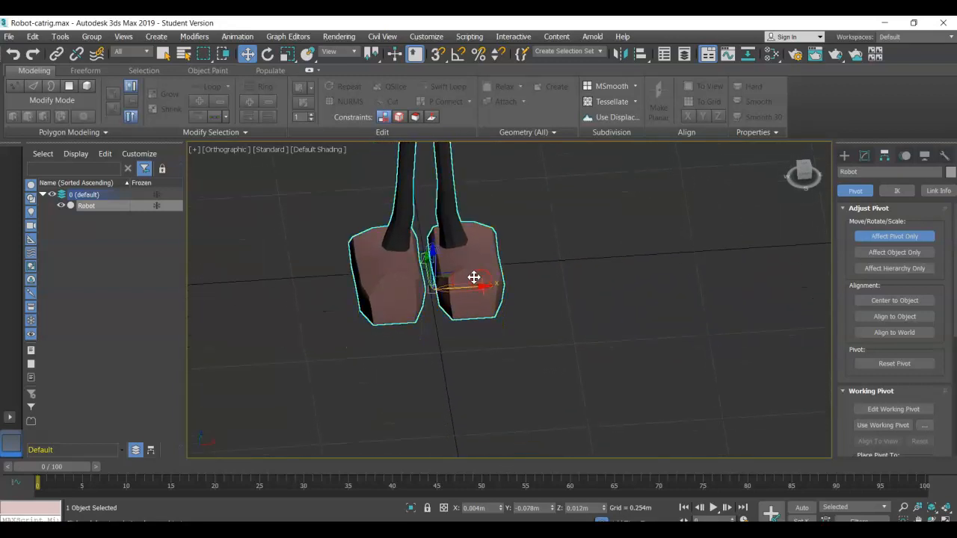
{"action": "scroll", "coordinate": [438, 287], "scroll_direction": "up", "scroll_amount": 4}
{"action": "left_click", "coordinate": [442, 294]}
{"action": "middle_click_drag", "start_coordinate": [484, 300], "coordinate": [615, 306], "text": "alt"}
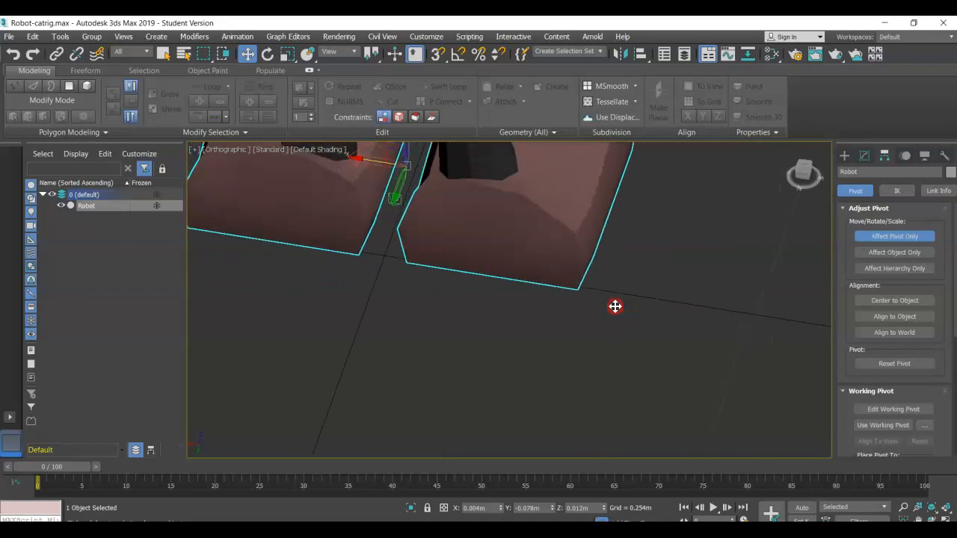
{"action": "scroll", "coordinate": [417, 204], "scroll_direction": "down", "scroll_amount": 2}
{"action": "middle_click_drag", "start_coordinate": [417, 204], "coordinate": [427, 262]}
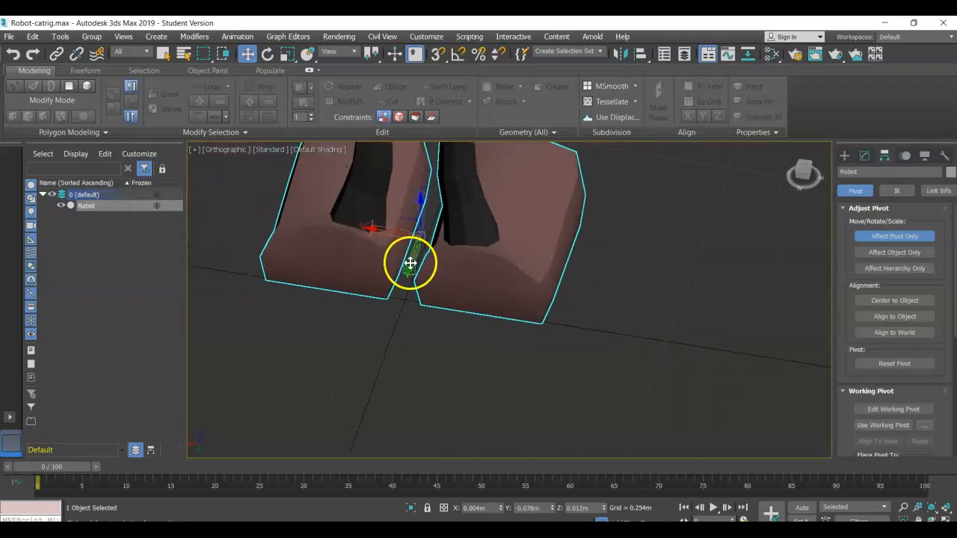
{"action": "left_click_drag", "start_coordinate": [410, 264], "coordinate": [408, 274]}
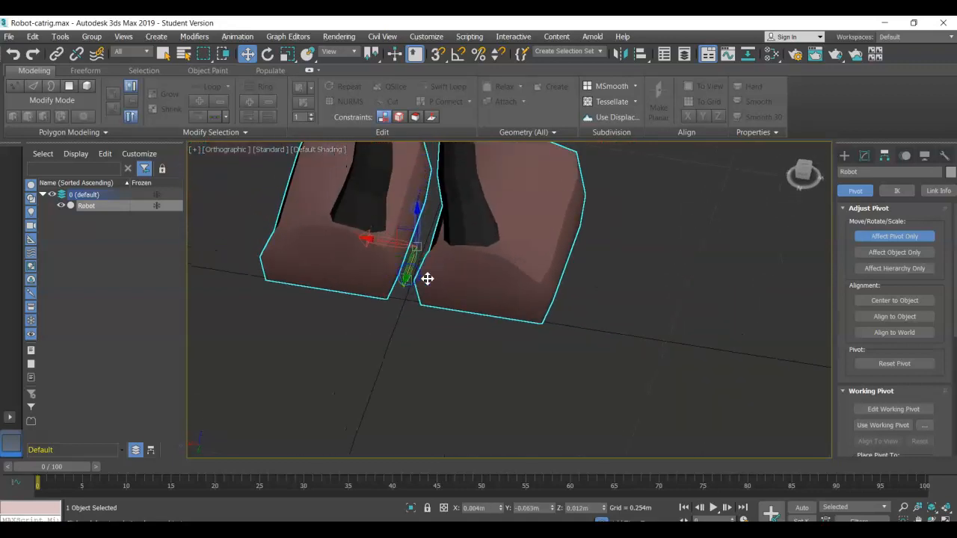
Step: In the Top view, move the robot's pivot to about X -0.005 m and Y -0.018 m, centred between the feet
{"action": "mouse_move", "coordinate": [428, 279]}
{"action": "middle_mouse_down", "text": "alt"}
{"action": "mouse_move", "coordinate": [434, 286]}
{"action": "mouse_move", "coordinate": [411, 317]}
{"action": "mouse_move", "coordinate": [450, 358]}
{"action": "middle_mouse_up", "text": "alt"}
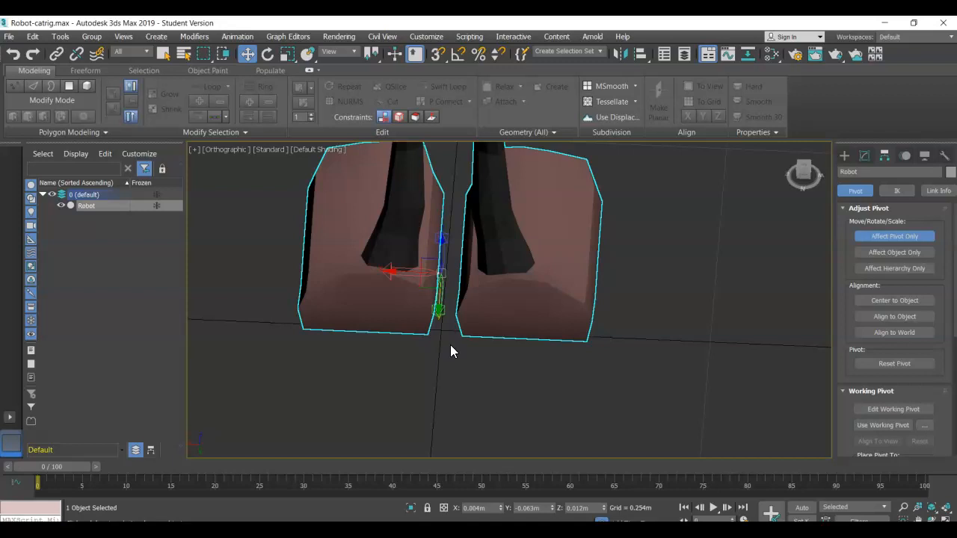
{"action": "key", "text": "t"}
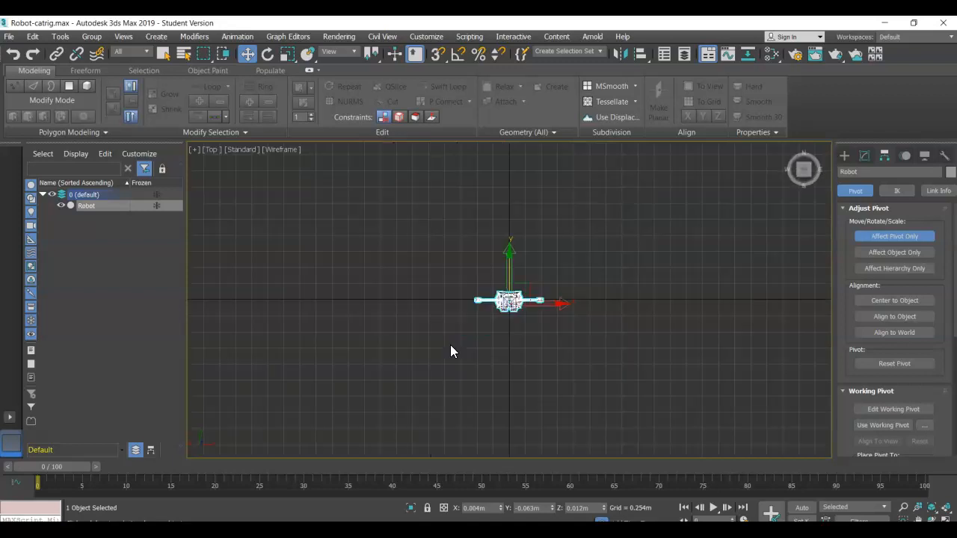
{"action": "scroll", "coordinate": [535, 294], "scroll_direction": "up", "scroll_amount": 5}
{"action": "scroll", "coordinate": [536, 299], "scroll_direction": "up", "scroll_amount": 5}
{"action": "middle_click_drag", "start_coordinate": [472, 271], "coordinate": [827, 230]}
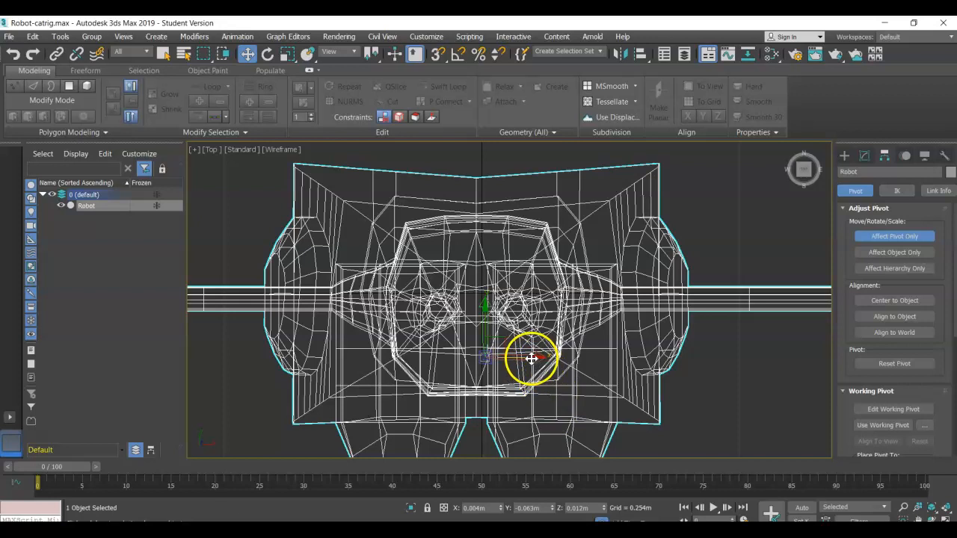
{"action": "left_click_drag", "start_coordinate": [531, 358], "coordinate": [525, 358]}
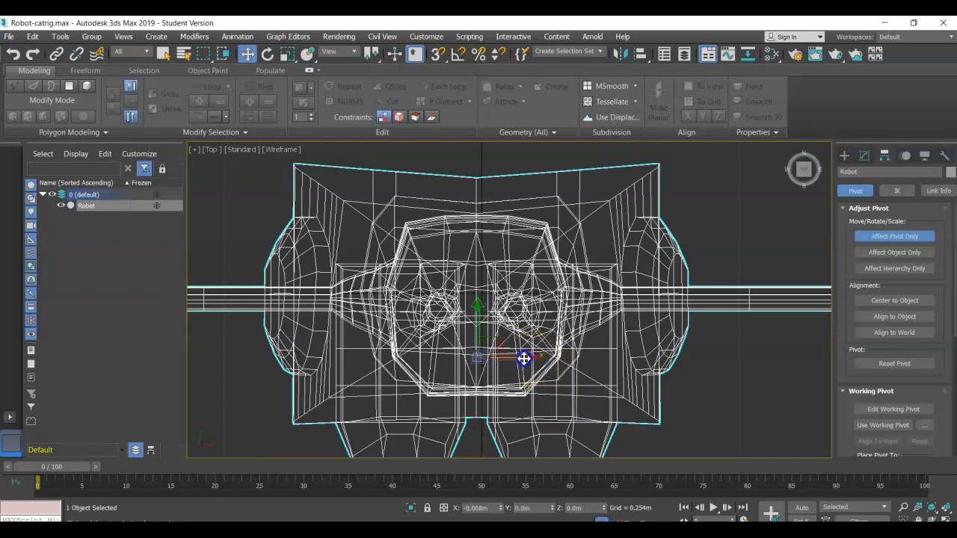
{"action": "left_click_drag", "start_coordinate": [479, 314], "coordinate": [476, 278]}
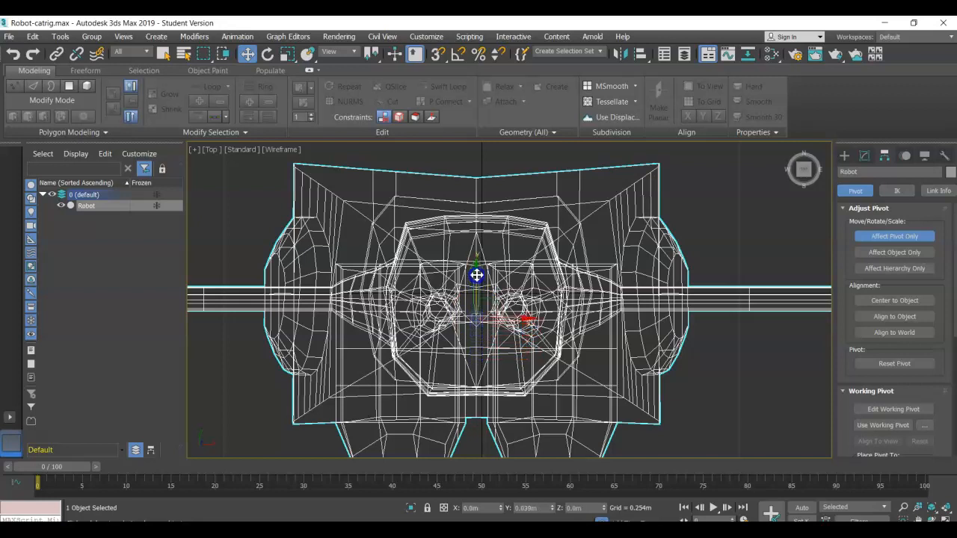
{"action": "left_click_drag", "start_coordinate": [476, 273], "coordinate": [476, 270]}
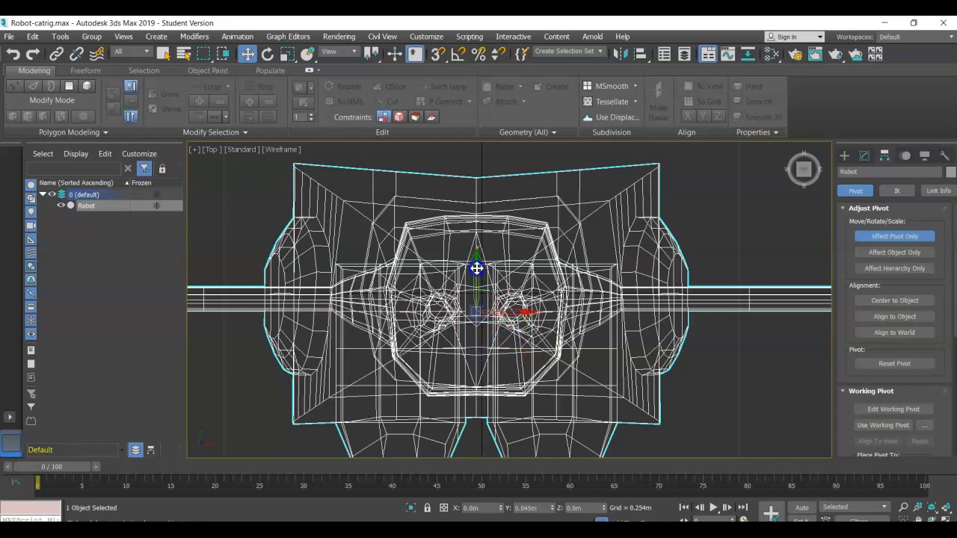
Step: Examine the robot and its pivot in the Perspective, Back and Front views
{"action": "left_click", "coordinate": [210, 152]}
{"action": "left_click", "coordinate": [233, 189]}
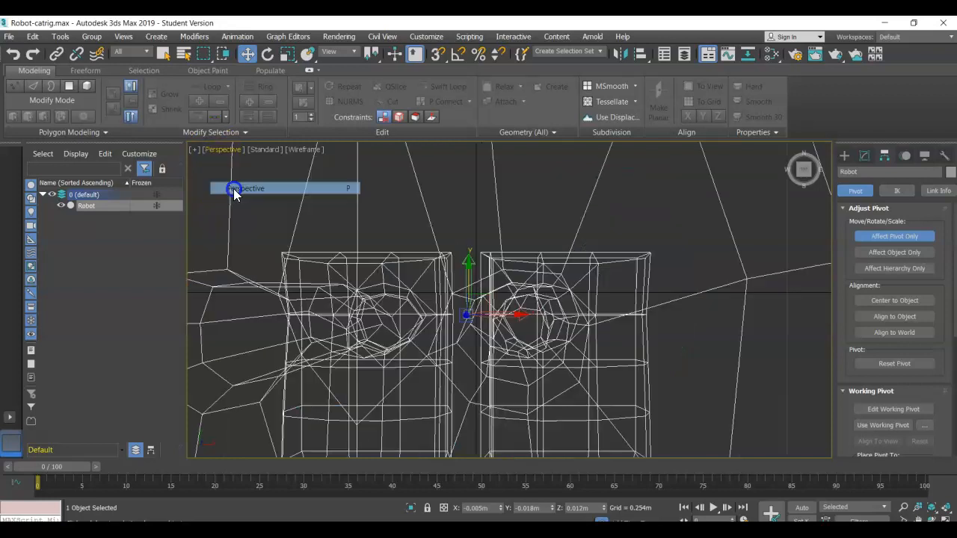
{"action": "left_click", "coordinate": [208, 150]}
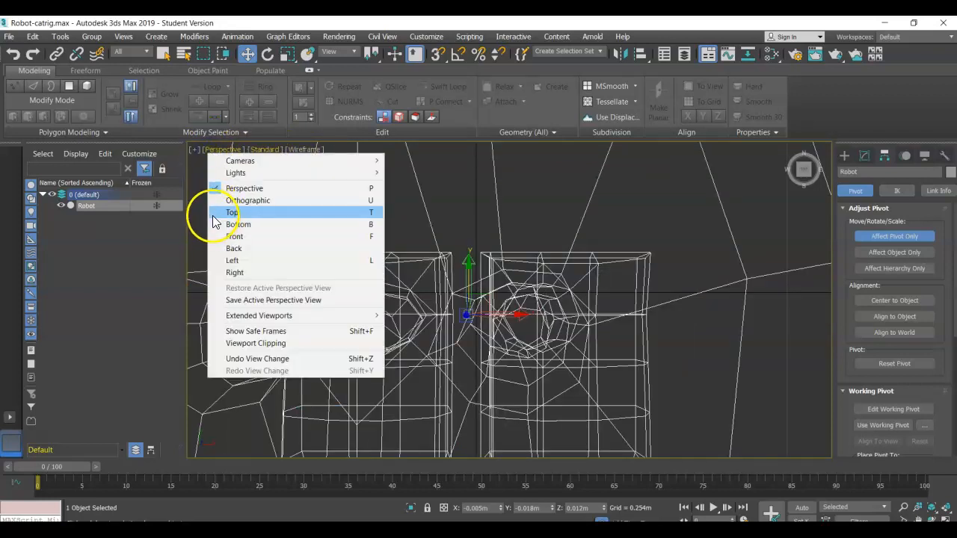
{"action": "left_click", "coordinate": [229, 248]}
{"action": "left_click", "coordinate": [215, 149]}
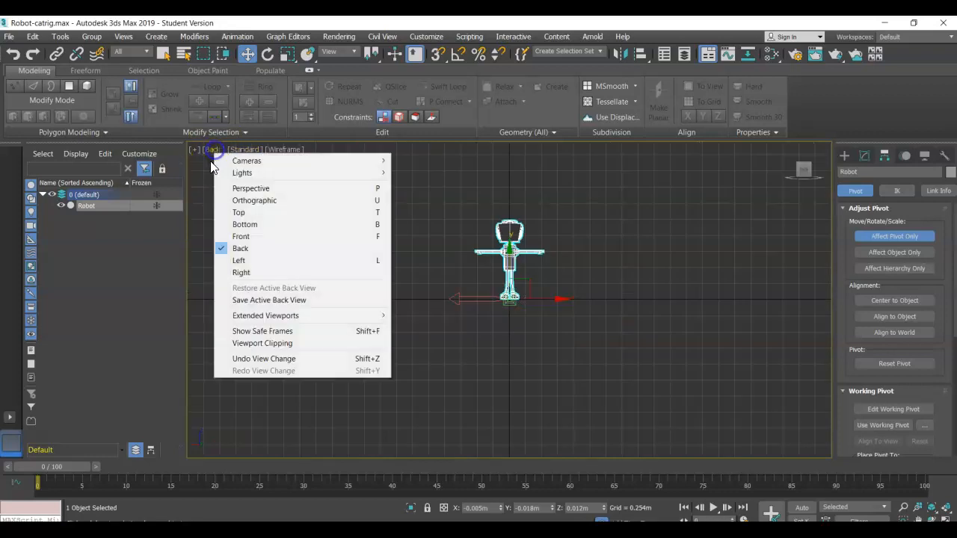
{"action": "left_click", "coordinate": [227, 235]}
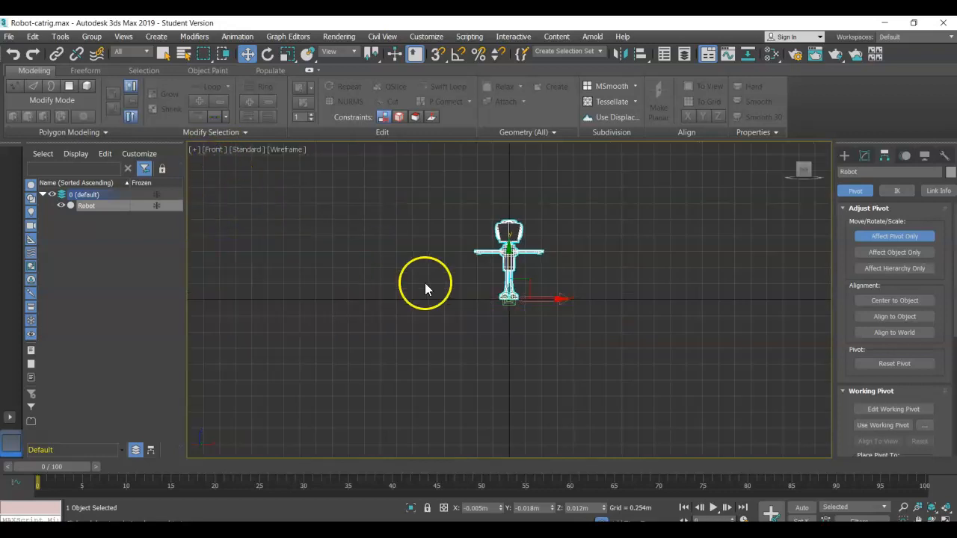
{"action": "scroll", "coordinate": [463, 286], "scroll_direction": "up", "scroll_amount": 5}
{"action": "middle_click_drag", "start_coordinate": [551, 252], "coordinate": [438, 352]}
{"action": "scroll", "coordinate": [443, 346], "scroll_direction": "up", "scroll_amount": 5}
{"action": "scroll", "coordinate": [487, 325], "scroll_direction": "down", "scroll_amount": 5}
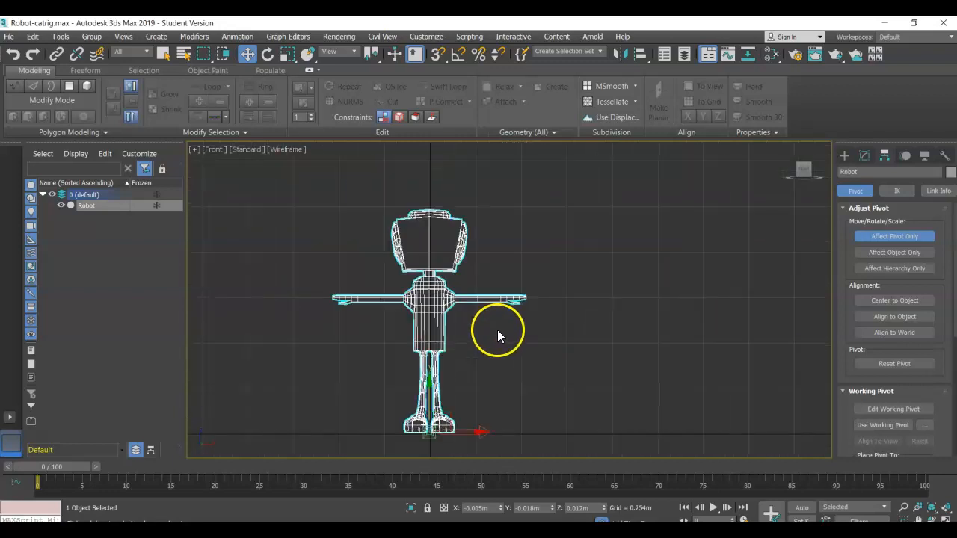
Step: Compare the pivot's placement under the robot's legs in the Left and Right views
{"action": "left_click", "coordinate": [214, 151]}
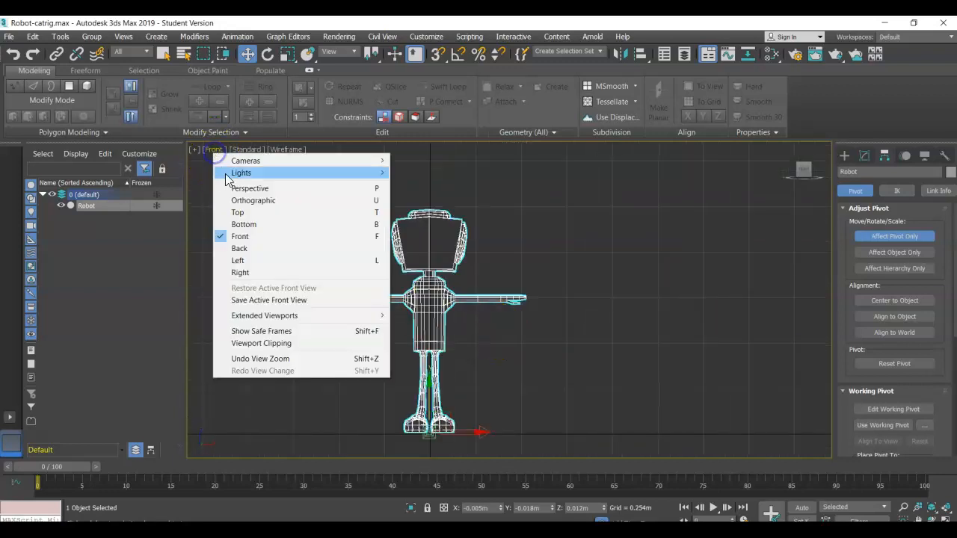
{"action": "left_click", "coordinate": [238, 260]}
{"action": "scroll", "coordinate": [427, 299], "scroll_direction": "up", "scroll_amount": 6}
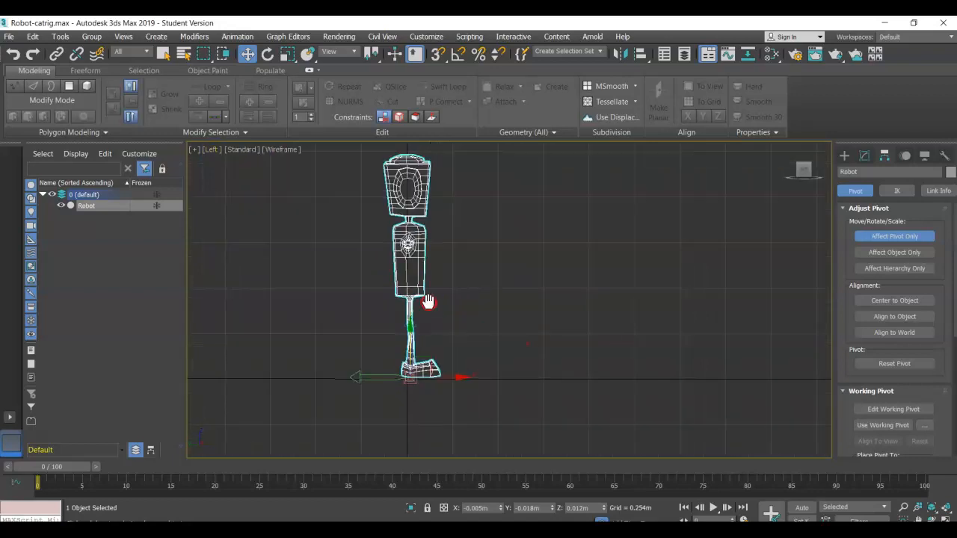
{"action": "left_click", "coordinate": [209, 150]}
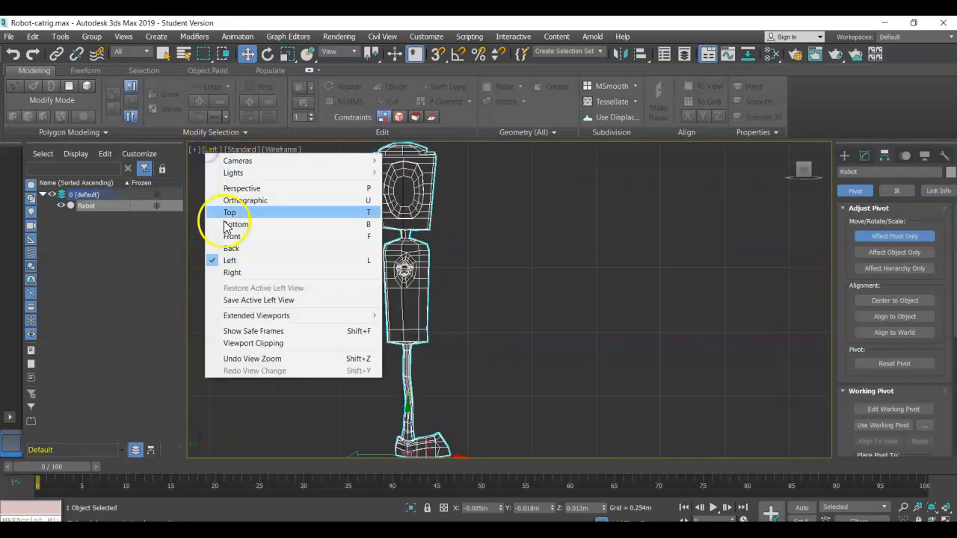
{"action": "left_click", "coordinate": [239, 272]}
Step: Examine the pivot between the robot's feet from the Front view and from an angled orthographic view
{"action": "left_click", "coordinate": [214, 149]}
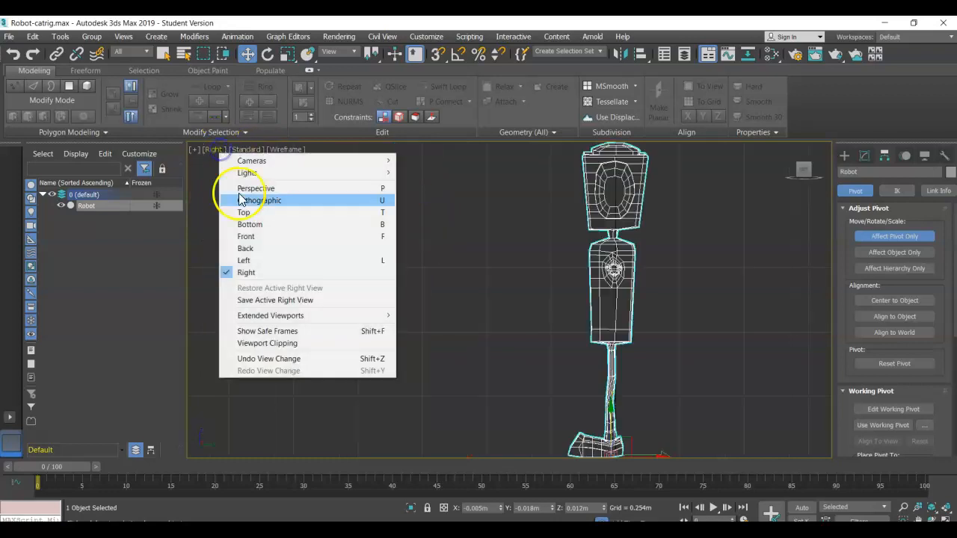
{"action": "left_click", "coordinate": [259, 238]}
{"action": "scroll", "coordinate": [465, 280], "scroll_direction": "up", "scroll_amount": 5}
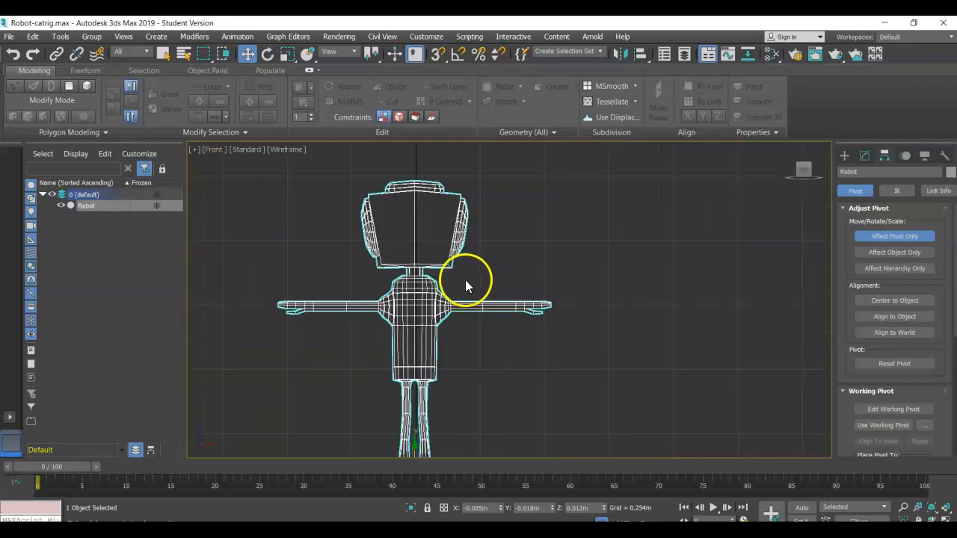
{"action": "middle_click_drag", "start_coordinate": [479, 260], "coordinate": [517, 172]}
{"action": "scroll", "coordinate": [605, 278], "scroll_direction": "down", "scroll_amount": 5}
{"action": "scroll", "coordinate": [507, 292], "scroll_direction": "up", "scroll_amount": 4}
{"action": "scroll", "coordinate": [502, 193], "scroll_direction": "up", "scroll_amount": 3}
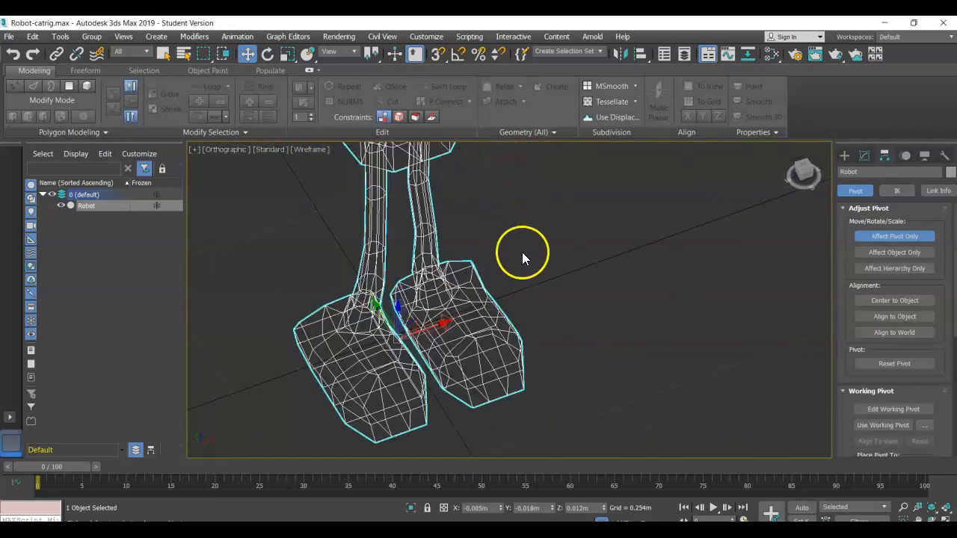
{"action": "middle_click_drag", "start_coordinate": [530, 257], "coordinate": [606, 192], "text": "alt"}
{"action": "scroll", "coordinate": [517, 262], "scroll_direction": "up", "scroll_amount": 2}
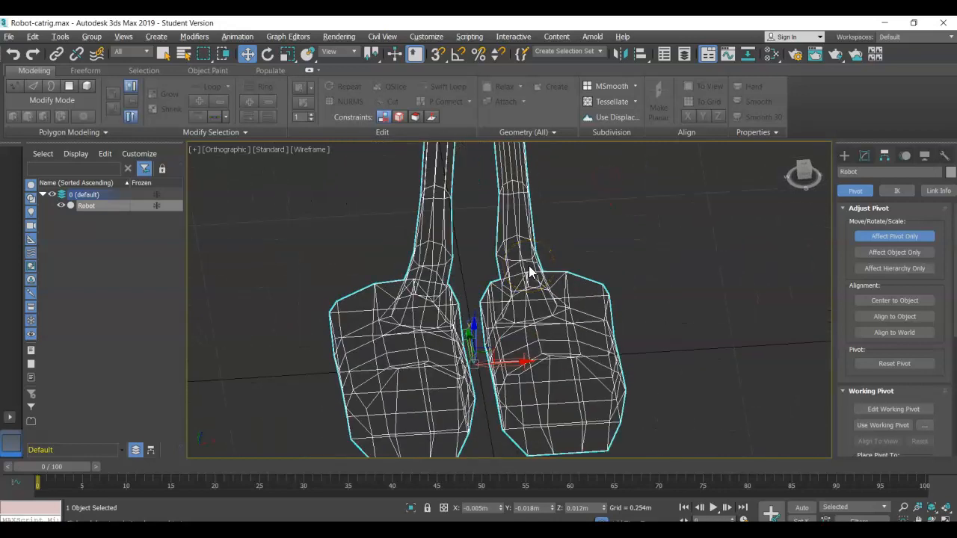
Step: Reselect the robot in the Front view and inspect its pivot against the soles and the grid's centre lines
{"action": "left_click", "coordinate": [232, 152]}
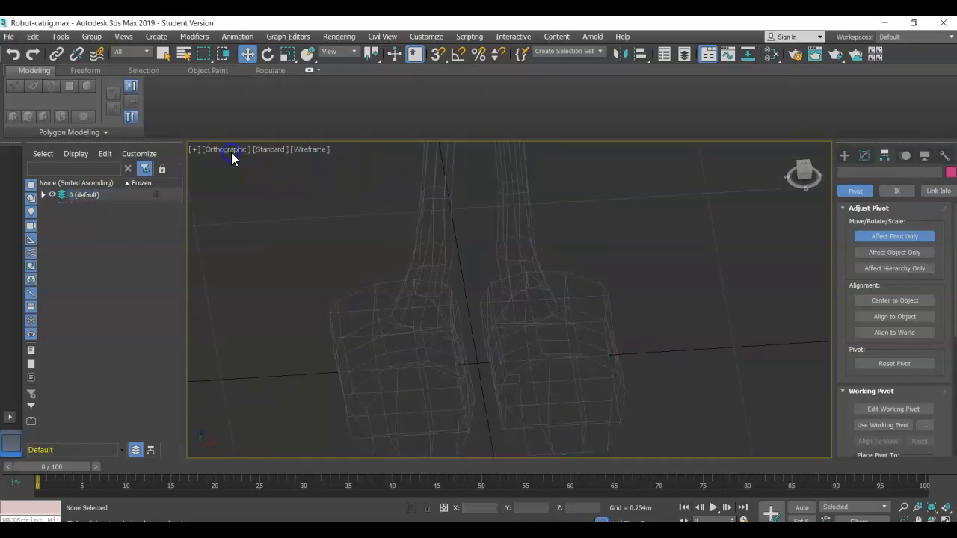
{"action": "left_click", "coordinate": [222, 149]}
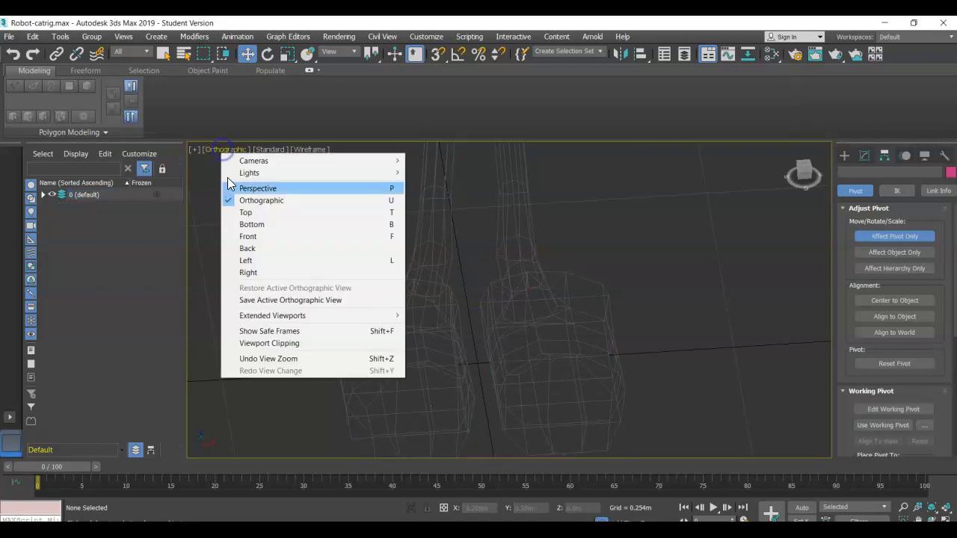
{"action": "left_click", "coordinate": [248, 237]}
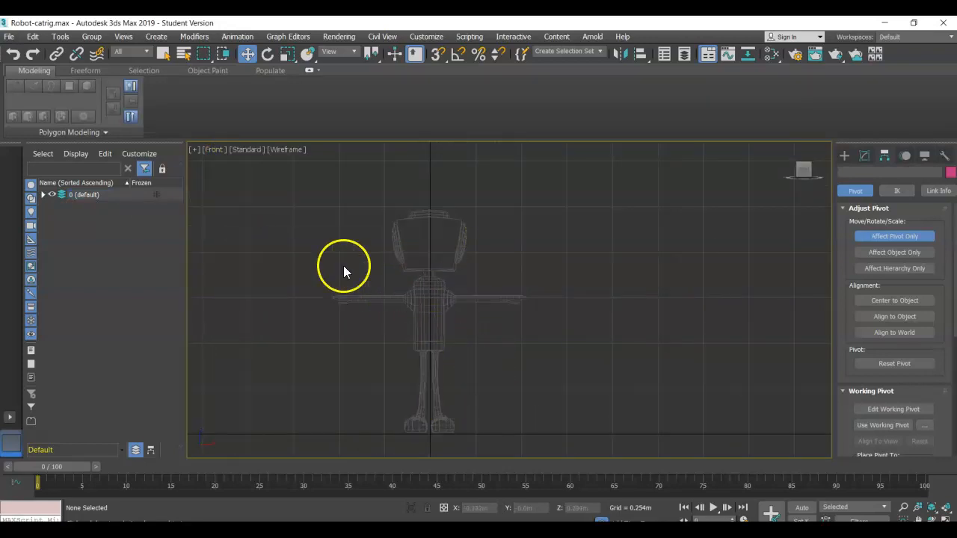
{"action": "left_click", "coordinate": [390, 250]}
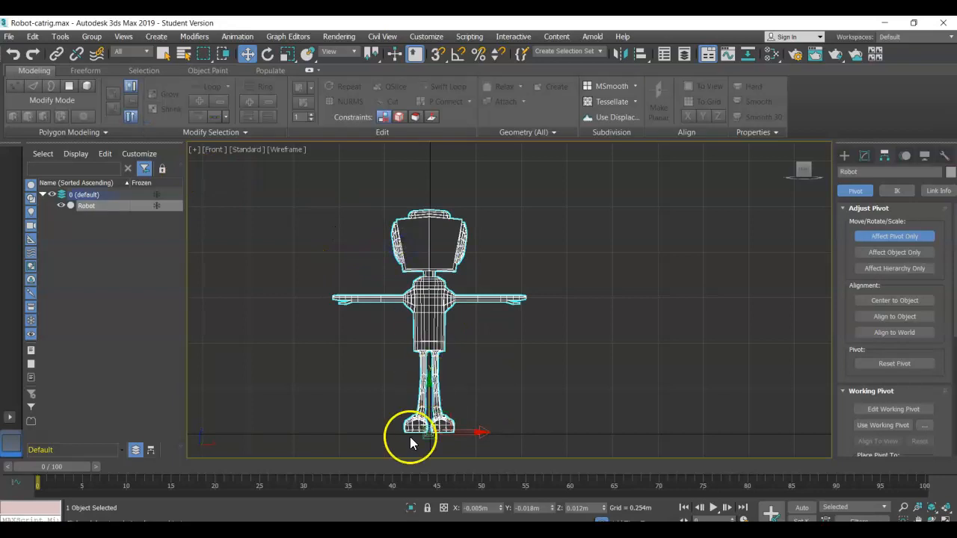
{"action": "scroll", "coordinate": [413, 441], "scroll_direction": "up", "scroll_amount": 5}
{"action": "scroll", "coordinate": [534, 403], "scroll_direction": "up", "scroll_amount": 2}
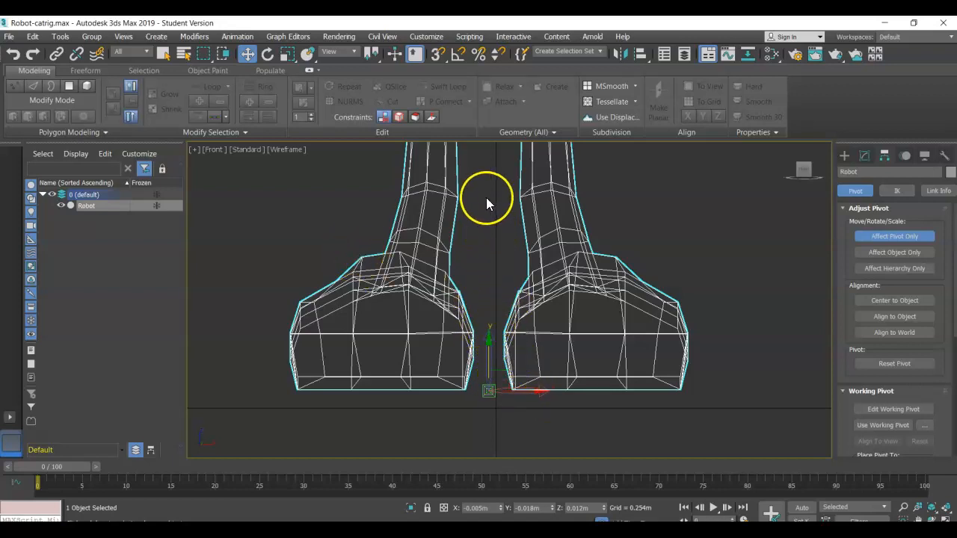
{"action": "scroll", "coordinate": [497, 245], "scroll_direction": "down", "scroll_amount": 5}
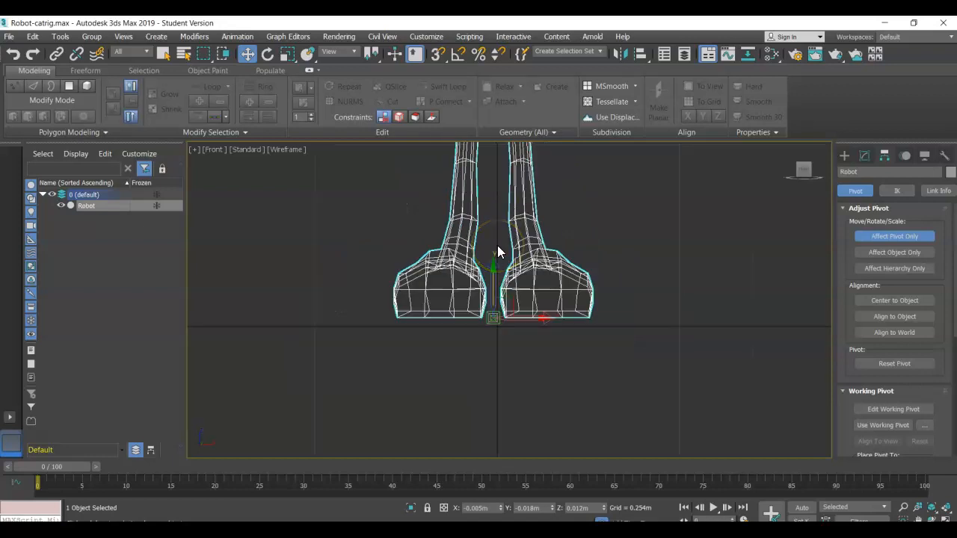
{"action": "middle_click_drag", "start_coordinate": [414, 205], "coordinate": [382, 343]}
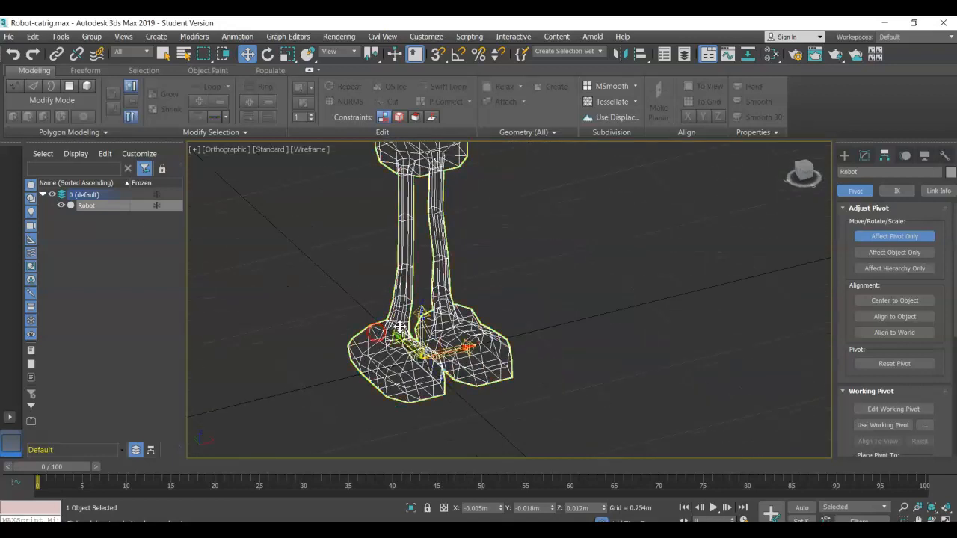
Step: Stop limiting transforms to the robot's pivot and show the mesh's Editable Poly settings
{"action": "left_click", "coordinate": [880, 237]}
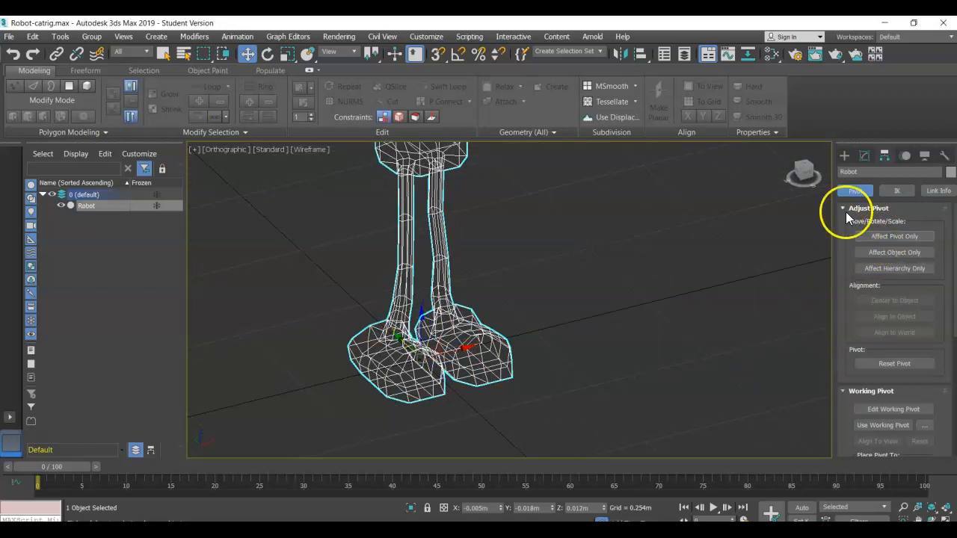
{"action": "left_click", "coordinate": [845, 156]}
{"action": "left_click", "coordinate": [864, 156]}
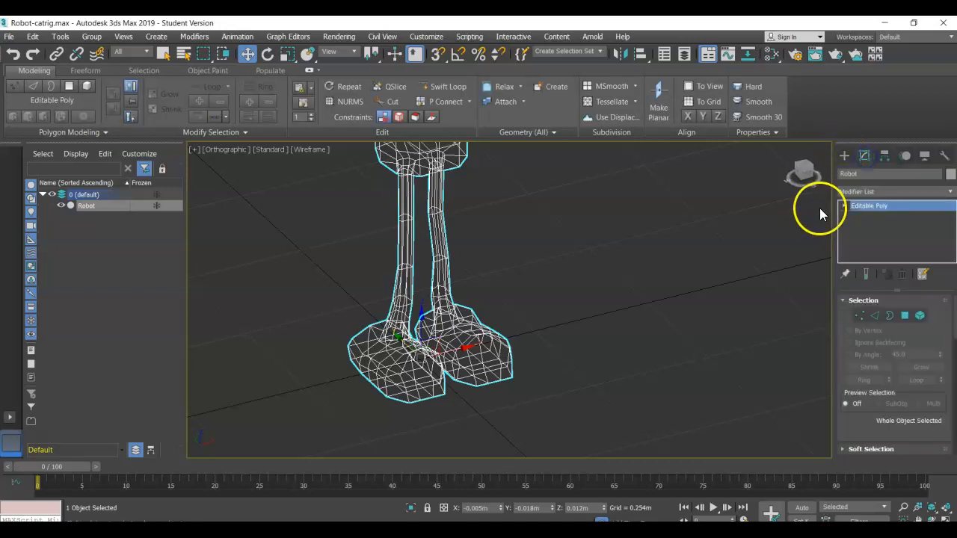
Step: Set the viewport to Default Shading and switch it to the Perspective view
{"action": "left_click", "coordinate": [296, 150]}
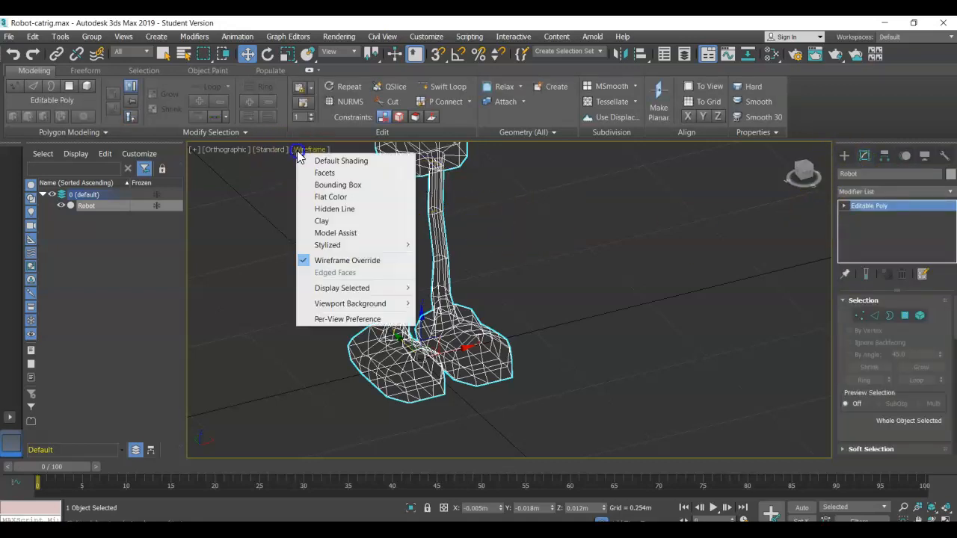
{"action": "left_click", "coordinate": [314, 162]}
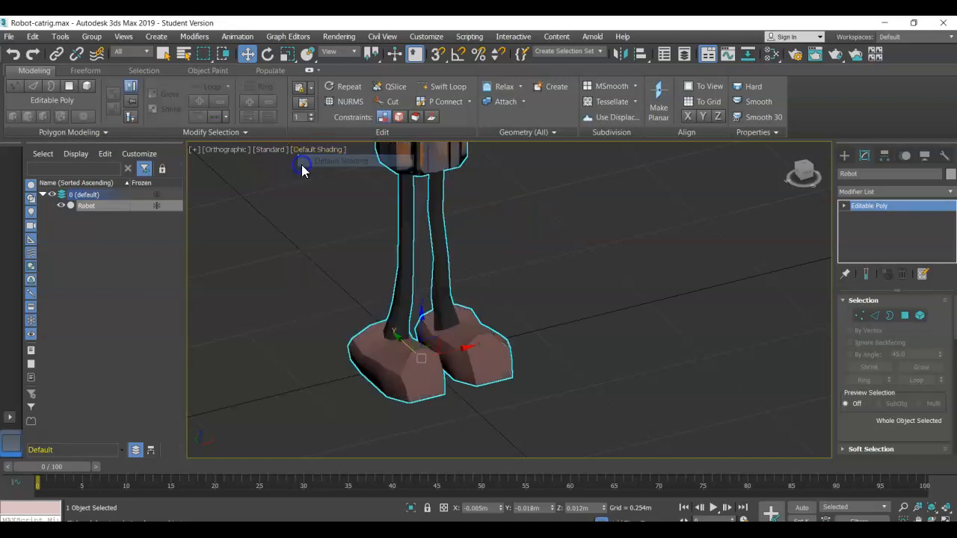
{"action": "scroll", "coordinate": [521, 261], "scroll_direction": "down", "scroll_amount": 5}
{"action": "middle_click_drag", "start_coordinate": [553, 203], "coordinate": [492, 332]}
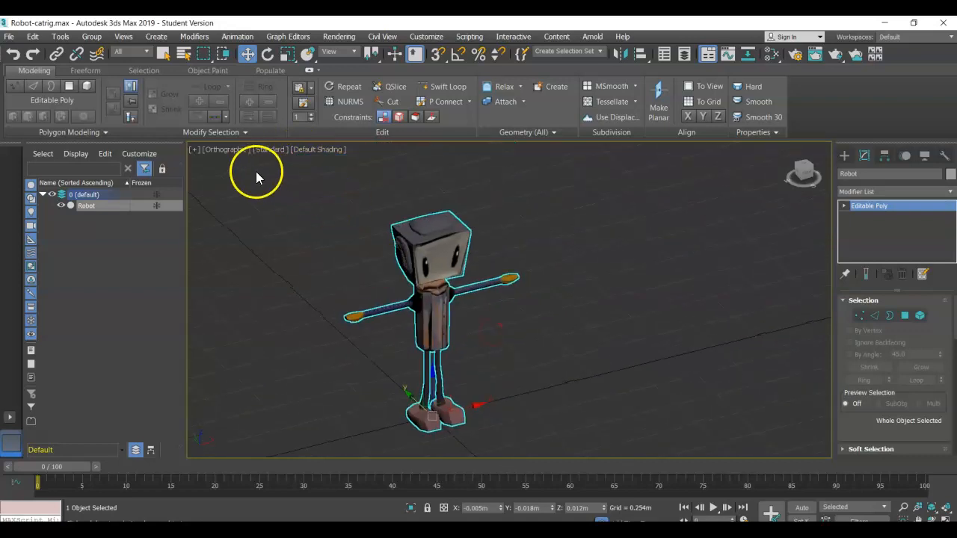
{"action": "left_click", "coordinate": [239, 156]}
{"action": "left_click", "coordinate": [234, 150]}
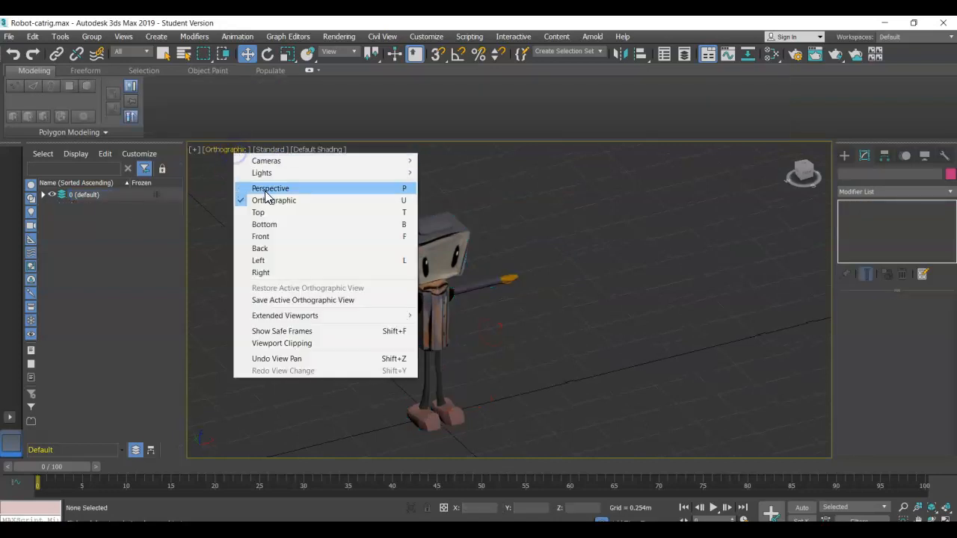
{"action": "left_click", "coordinate": [266, 190]}
Step: Select the robot mesh in the shaded Perspective view
{"action": "left_click", "coordinate": [439, 214]}
{"action": "left_click", "coordinate": [524, 318]}
{"action": "middle_click_drag", "start_coordinate": [524, 313], "coordinate": [579, 295]}
{"action": "scroll", "coordinate": [534, 326], "scroll_direction": "up", "scroll_amount": 5}
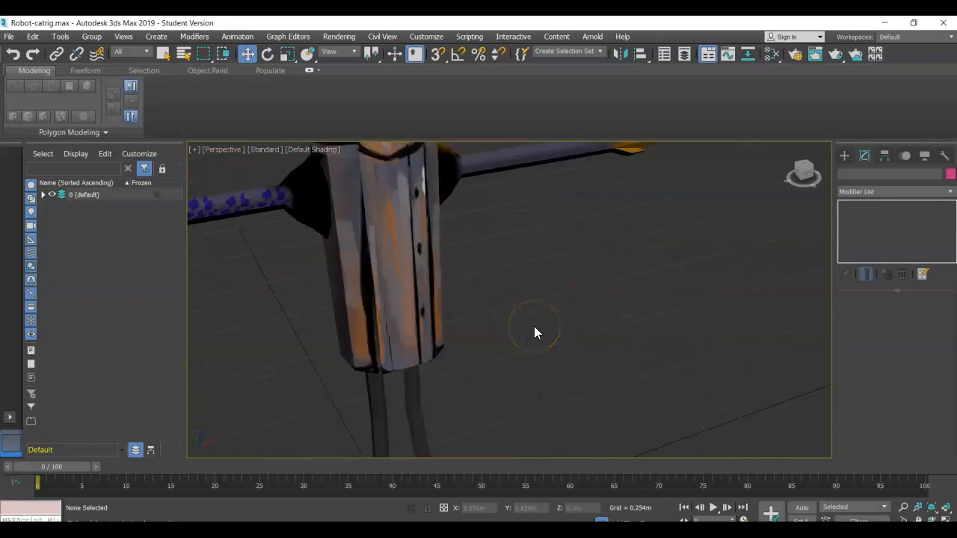
{"action": "scroll", "coordinate": [534, 326], "scroll_direction": "down", "scroll_amount": 5}
{"action": "left_click", "coordinate": [487, 301]}
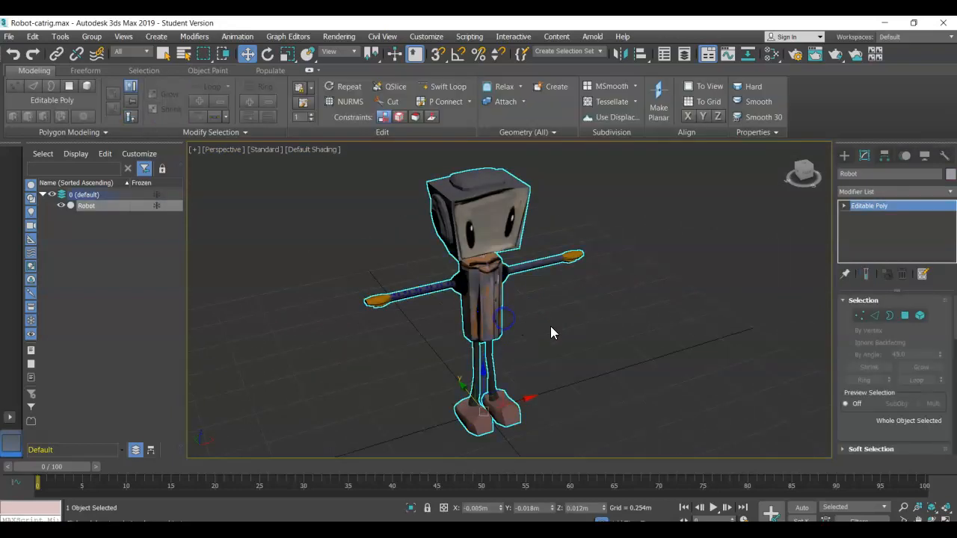
Step: Examine the robot's pivot between the feet and its standing position on the grid in perspective
{"action": "middle_click_drag", "start_coordinate": [559, 332], "coordinate": [534, 264]}
{"action": "scroll", "coordinate": [507, 276], "scroll_direction": "up", "scroll_amount": 6}
{"action": "scroll", "coordinate": [506, 282], "scroll_direction": "down", "scroll_amount": 3}
{"action": "mouse_move", "coordinate": [494, 302]}
{"action": "middle_mouse_down", "text": "alt"}
{"action": "mouse_move", "coordinate": [469, 280]}
{"action": "mouse_move", "coordinate": [488, 307]}
{"action": "middle_mouse_up", "text": "alt"}
{"action": "scroll", "coordinate": [498, 309], "scroll_direction": "down", "scroll_amount": 2}
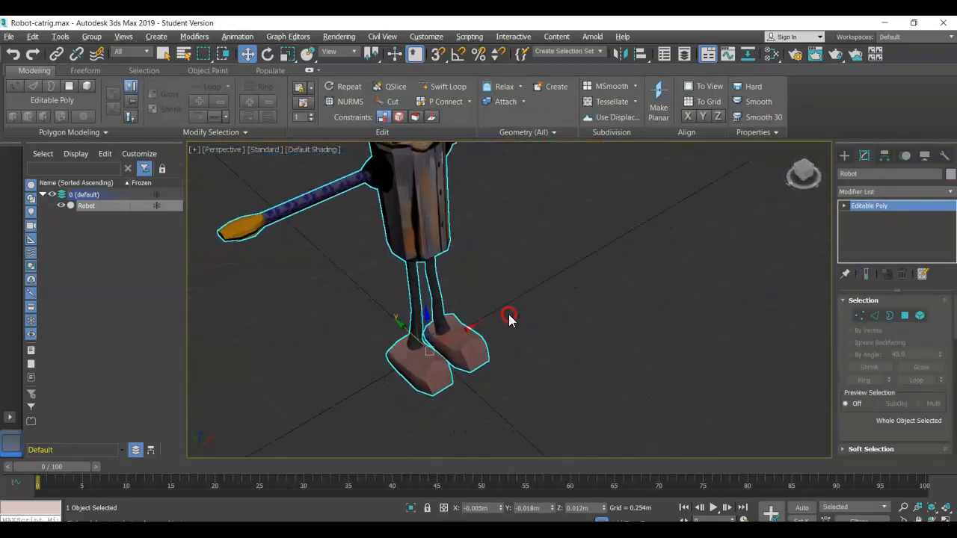
{"action": "scroll", "coordinate": [504, 286], "scroll_direction": "down", "scroll_amount": 4}
{"action": "middle_click_drag", "start_coordinate": [514, 267], "coordinate": [478, 278]}
{"action": "scroll", "coordinate": [471, 262], "scroll_direction": "down", "scroll_amount": 3}
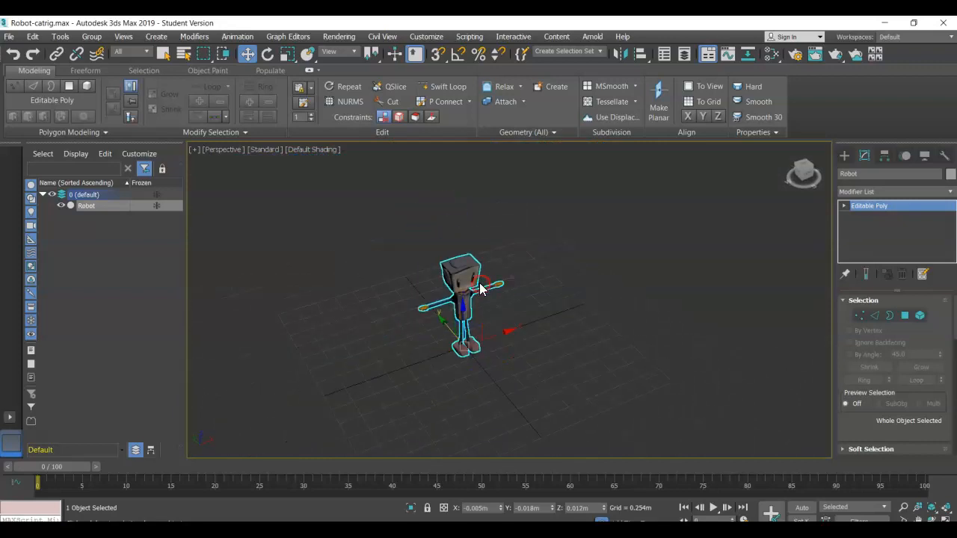
Step: Create a CATParent on the grid between the robot's feet with a CATUnits Ratio of about 0.206
{"action": "scroll", "coordinate": [465, 301], "scroll_direction": "up", "scroll_amount": 4}
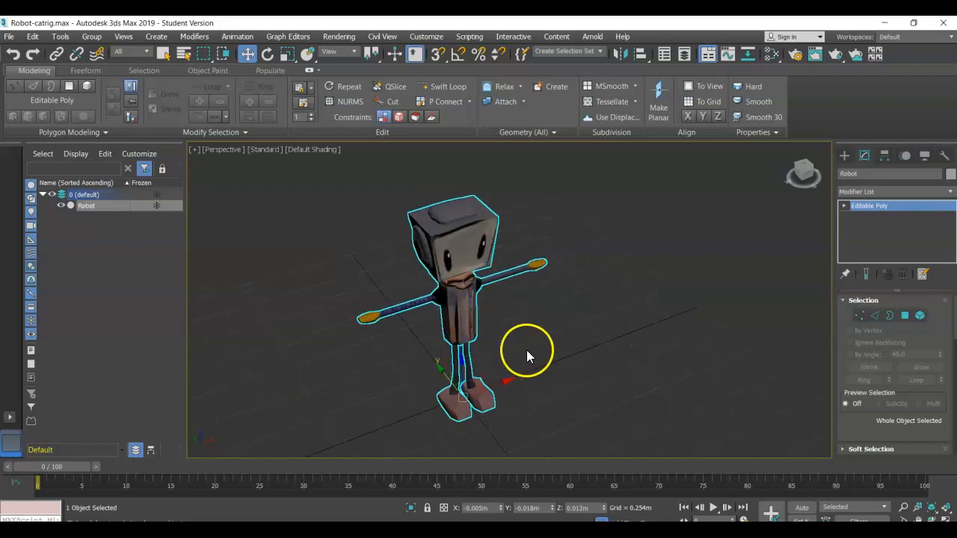
{"action": "middle_click_drag", "start_coordinate": [502, 331], "coordinate": [495, 319]}
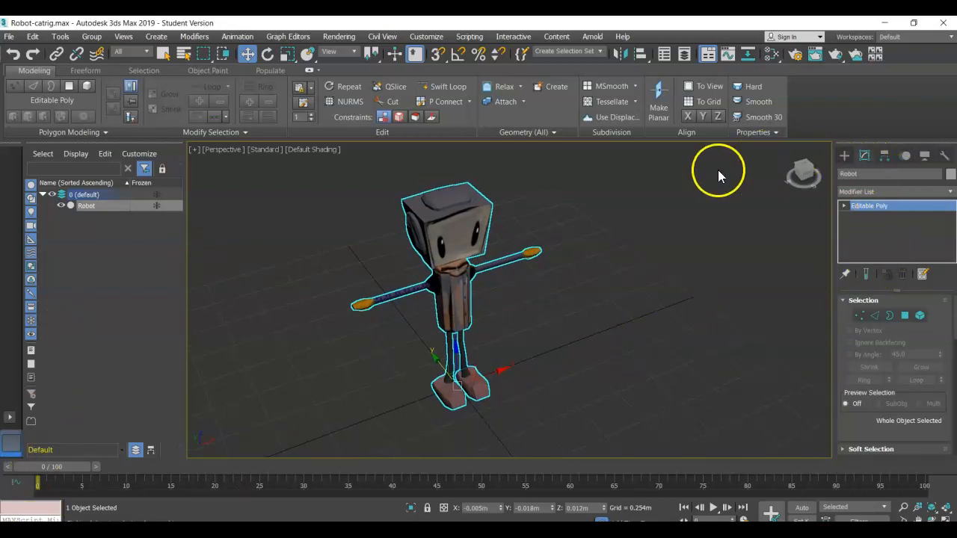
{"action": "left_click", "coordinate": [846, 155]}
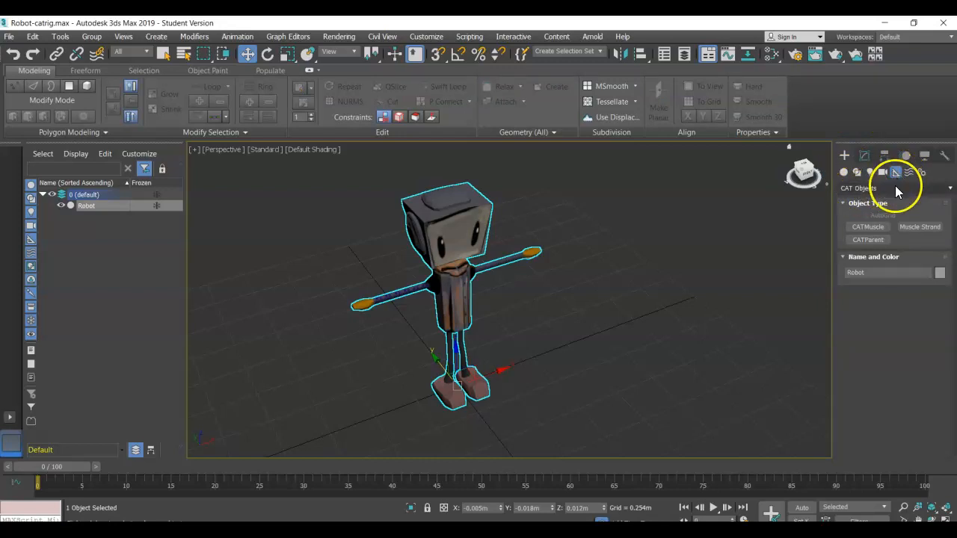
{"action": "left_click", "coordinate": [874, 240]}
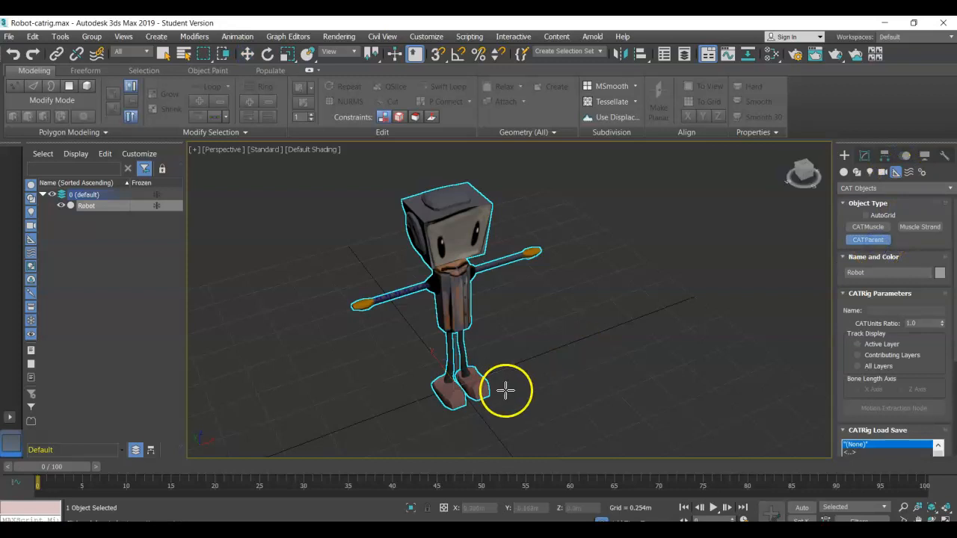
{"action": "middle_click_drag", "start_coordinate": [460, 386], "coordinate": [432, 389], "text": "alt"}
{"action": "scroll", "coordinate": [453, 402], "scroll_direction": "up", "scroll_amount": 5}
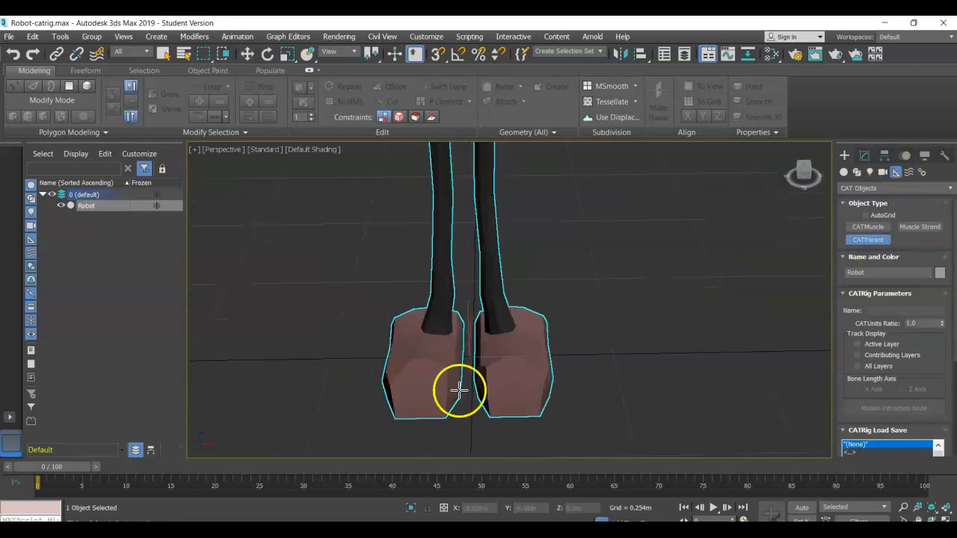
{"action": "left_click", "coordinate": [472, 358]}
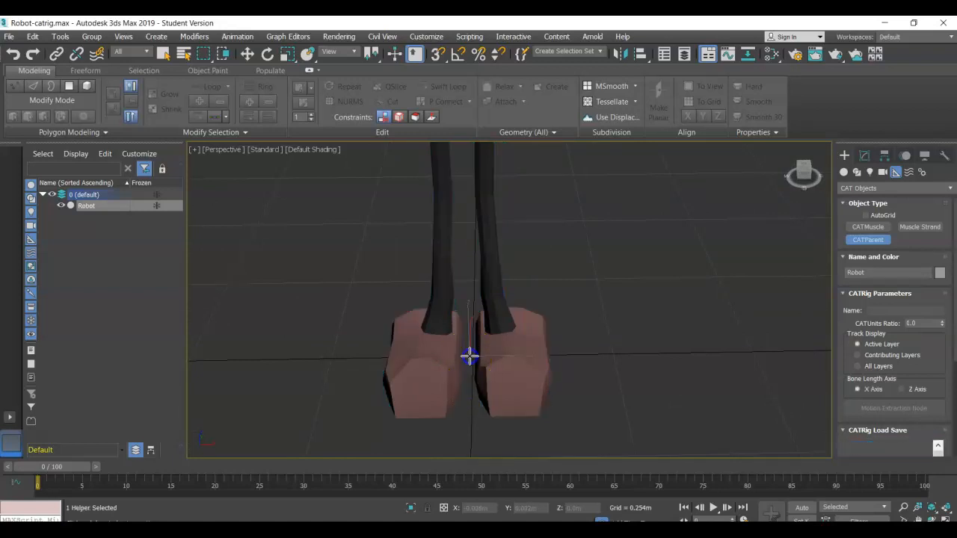
{"action": "left_click_drag", "start_coordinate": [472, 368], "coordinate": [953, 536]}
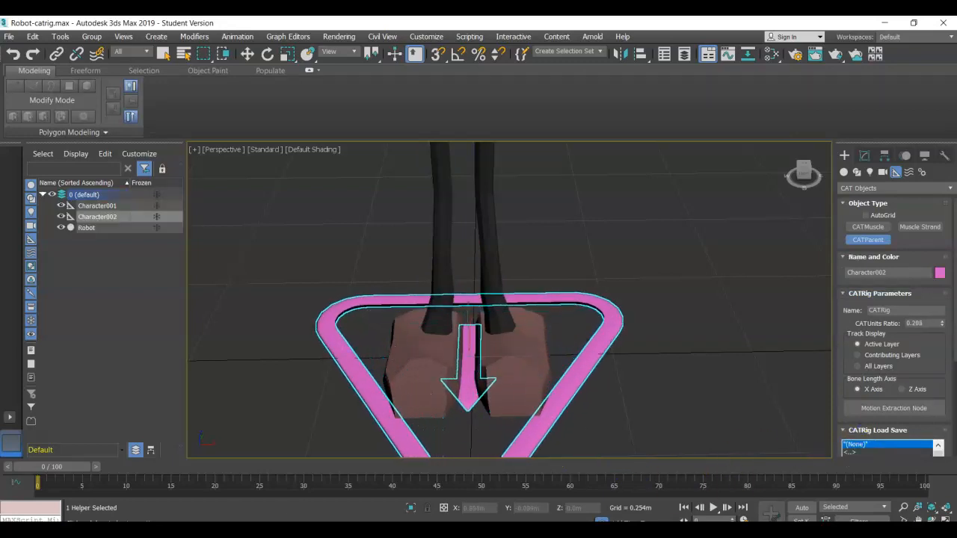
Step: Examine the CATParent triangle's size, position and direction arrow around the robot's feet from several angles
{"action": "scroll", "coordinate": [656, 391], "scroll_direction": "down", "scroll_amount": 5}
{"action": "scroll", "coordinate": [656, 391], "scroll_direction": "down", "scroll_amount": 3}
{"action": "middle_click_drag", "start_coordinate": [656, 390], "coordinate": [637, 389], "text": "alt"}
{"action": "scroll", "coordinate": [639, 388], "scroll_direction": "up", "scroll_amount": 5}
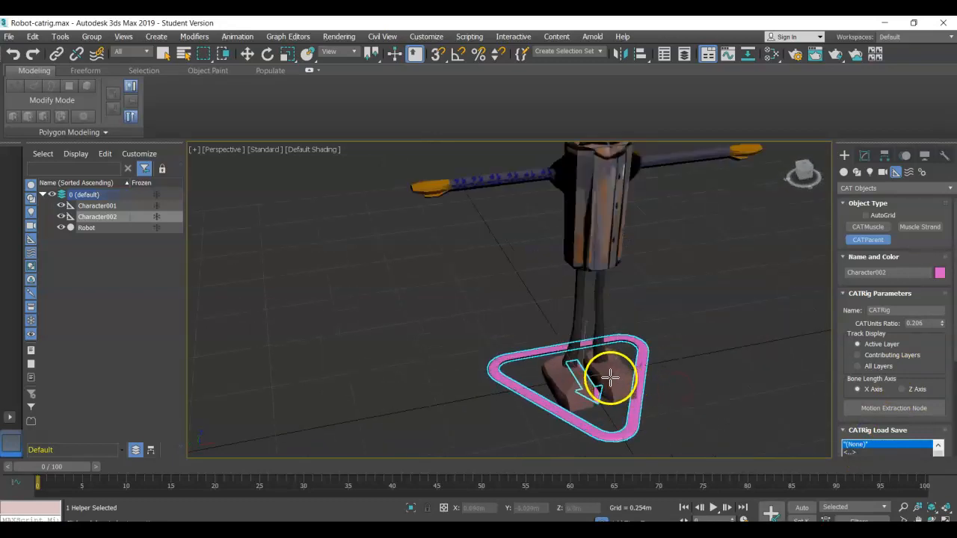
{"action": "scroll", "coordinate": [620, 381], "scroll_direction": "up", "scroll_amount": 2}
{"action": "scroll", "coordinate": [619, 382], "scroll_direction": "down", "scroll_amount": 2}
{"action": "middle_click_drag", "start_coordinate": [619, 382], "coordinate": [656, 338], "text": "alt"}
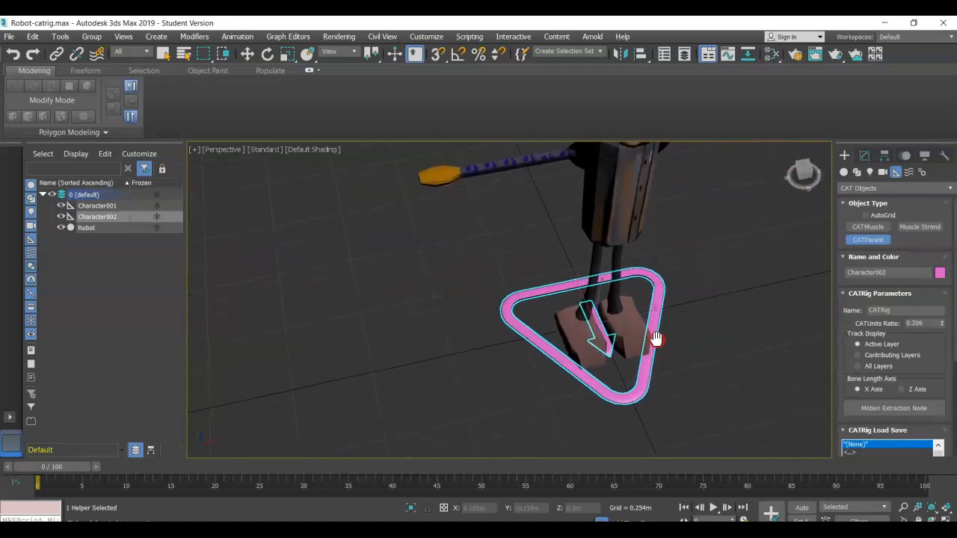
{"action": "mouse_move", "coordinate": [601, 324]}
{"action": "middle_mouse_down", "text": "alt"}
{"action": "mouse_move", "coordinate": [750, 324]}
{"action": "mouse_move", "coordinate": [604, 317]}
{"action": "middle_mouse_up", "text": "alt"}
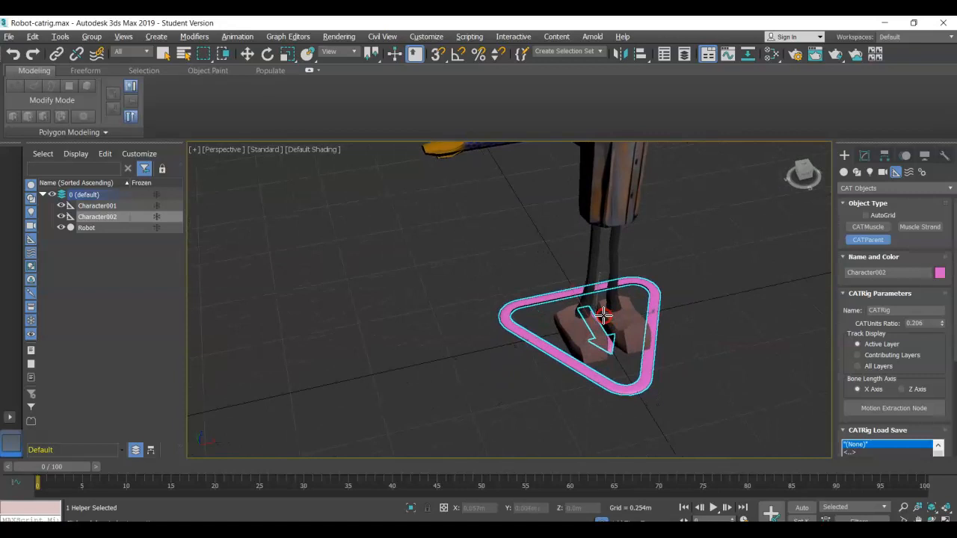
{"action": "scroll", "coordinate": [716, 315], "scroll_direction": "down", "scroll_amount": 3}
{"action": "scroll", "coordinate": [880, 367], "scroll_direction": "down", "scroll_amount": 2}
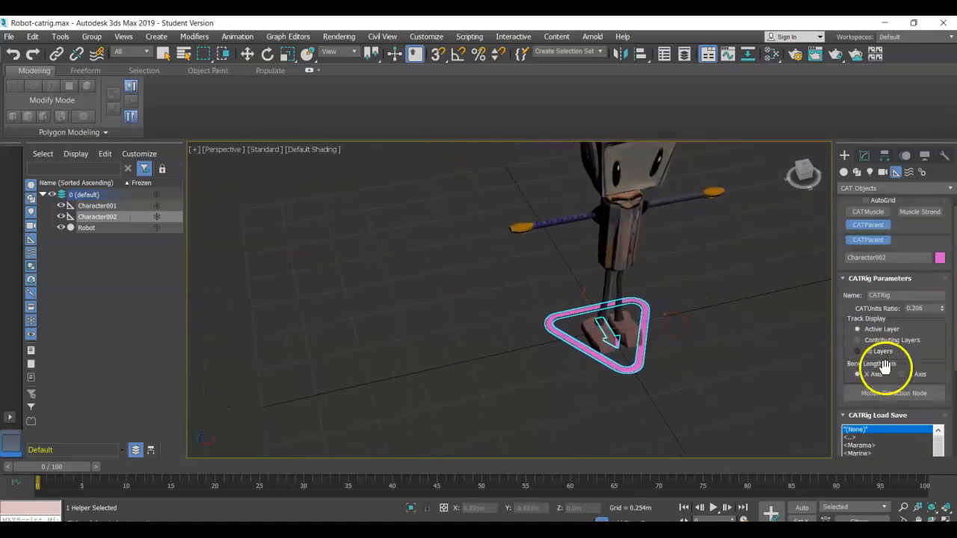
Step: Review the CATParent's CATRig parameters and the preset rigs available in the load/save list, including the (None) entry
{"action": "scroll", "coordinate": [885, 366], "scroll_direction": "down", "scroll_amount": 2}
{"action": "scroll", "coordinate": [913, 295], "scroll_direction": "up", "scroll_amount": 3}
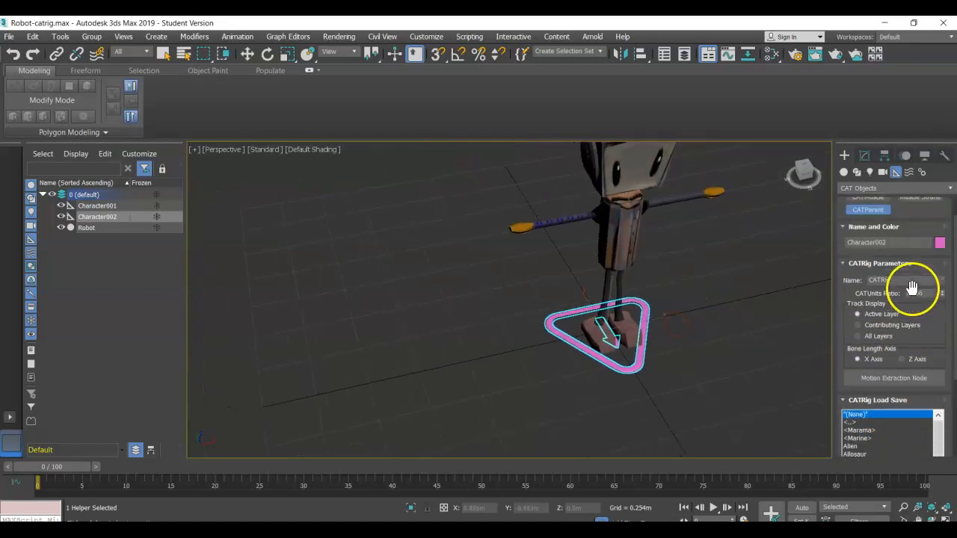
{"action": "scroll", "coordinate": [914, 293], "scroll_direction": "up", "scroll_amount": 2}
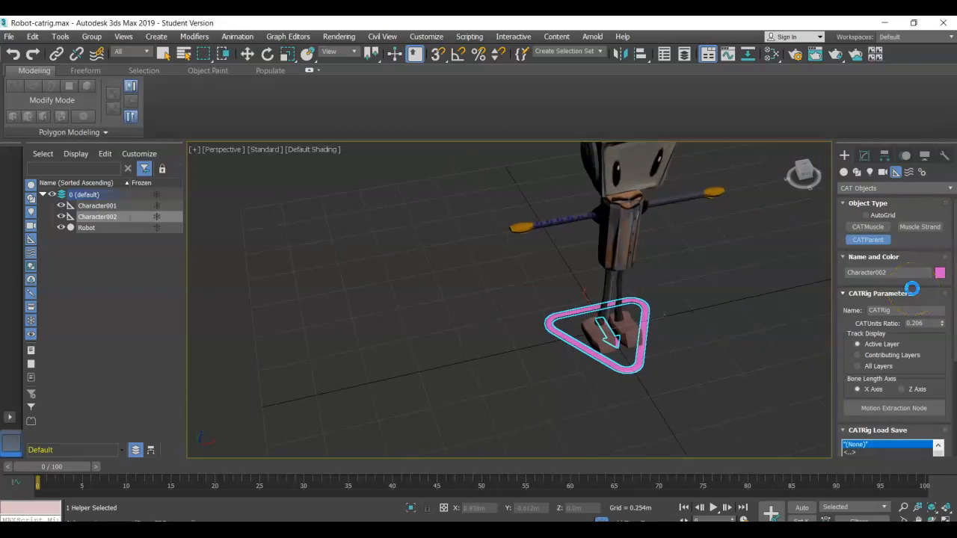
{"action": "scroll", "coordinate": [913, 291], "scroll_direction": "down", "scroll_amount": 5}
{"action": "scroll", "coordinate": [913, 288], "scroll_direction": "down", "scroll_amount": 5}
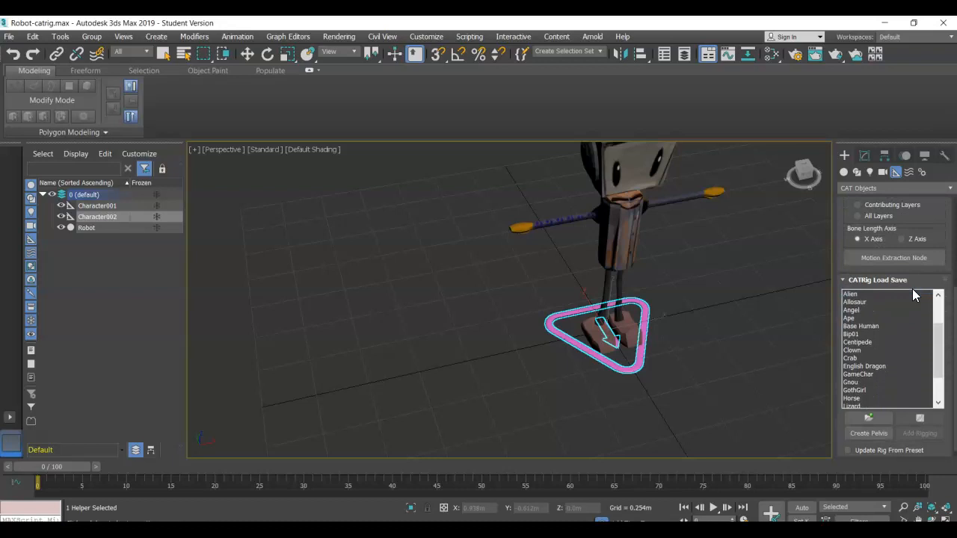
{"action": "scroll", "coordinate": [917, 274], "scroll_direction": "up", "scroll_amount": 4}
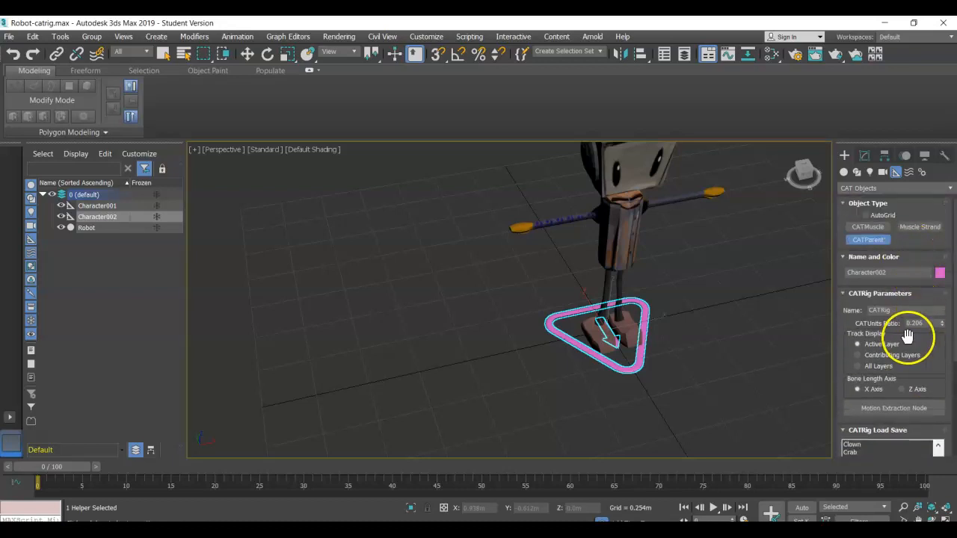
{"action": "scroll", "coordinate": [908, 336], "scroll_direction": "down", "scroll_amount": 2}
{"action": "scroll", "coordinate": [916, 351], "scroll_direction": "down", "scroll_amount": 2}
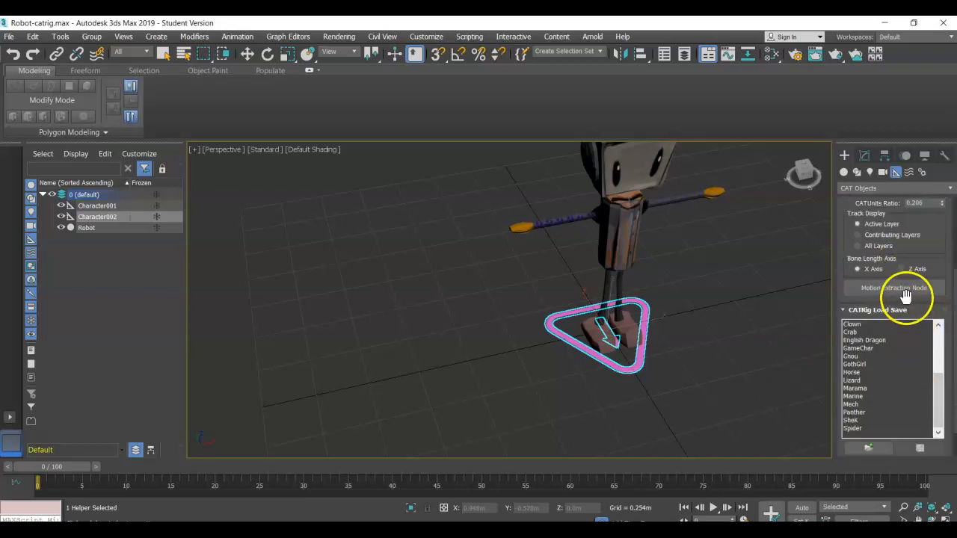
{"action": "left_click", "coordinate": [641, 331]}
{"action": "left_click", "coordinate": [880, 285]}
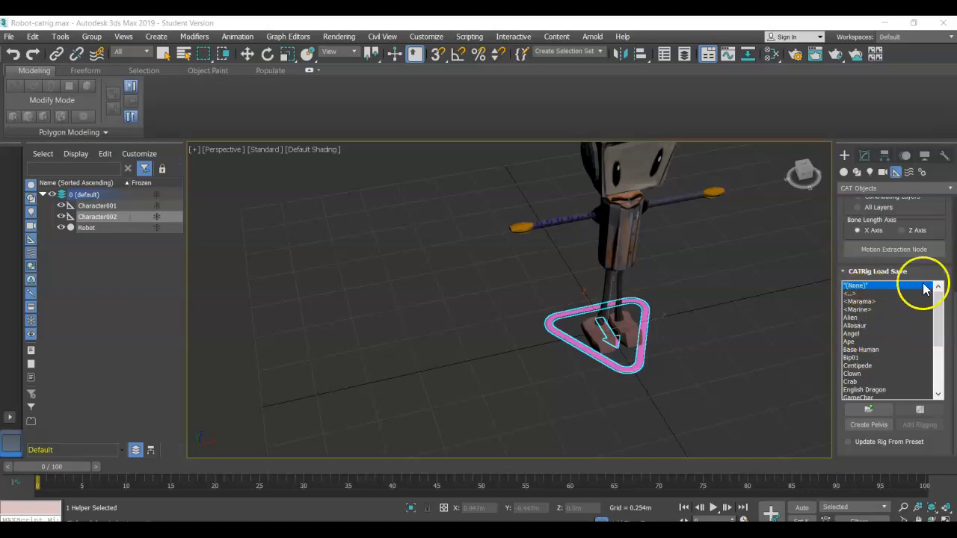
{"action": "left_click_drag", "start_coordinate": [939, 301], "coordinate": [940, 303]}
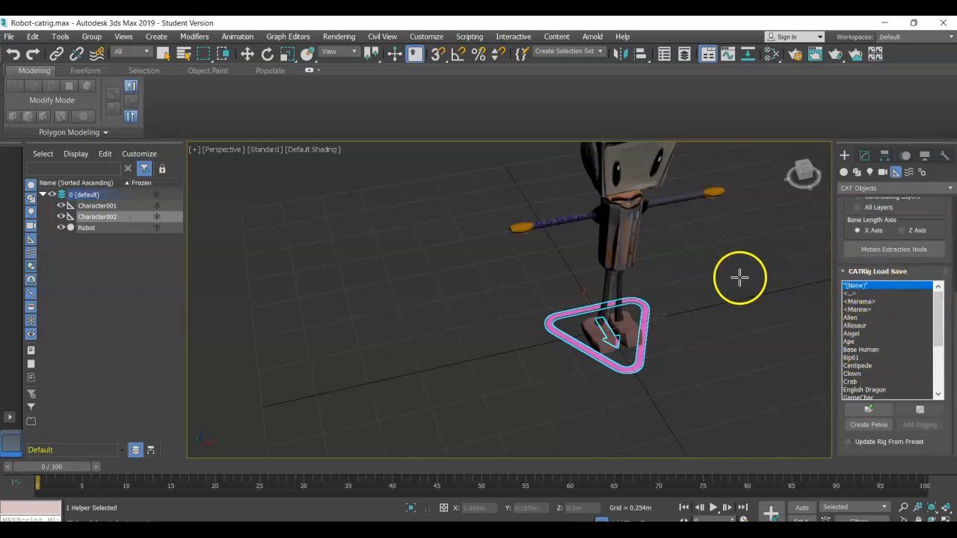
Step: Move the CATParent to the world origin by setting its X, Y and Z positions to 0
{"action": "middle_click_drag", "start_coordinate": [696, 214], "coordinate": [613, 243]}
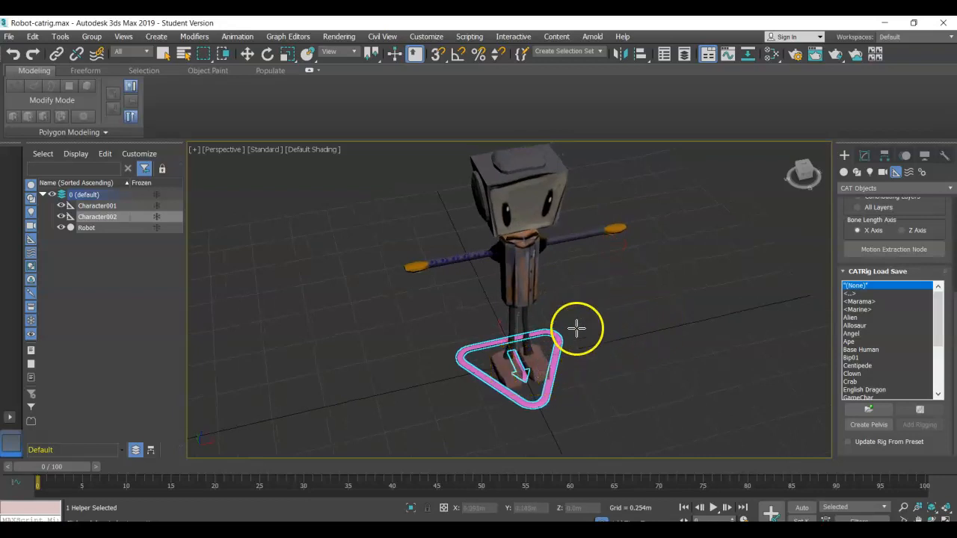
{"action": "left_click", "coordinate": [251, 56]}
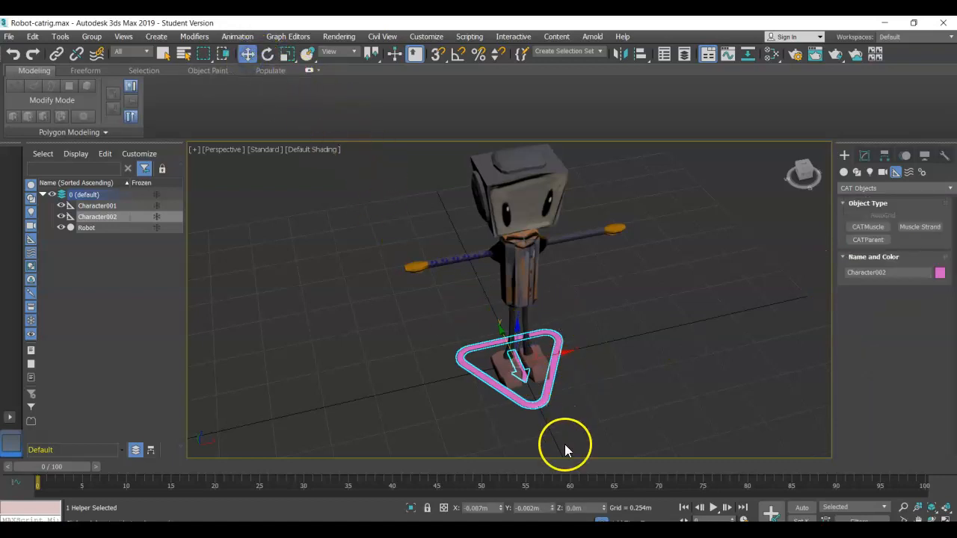
{"action": "left_click", "coordinate": [493, 507]}
{"action": "left_click_drag", "start_coordinate": [494, 507], "coordinate": [460, 508]}
{"action": "type", "text": "0"}
{"action": "left_click", "coordinate": [540, 508]}
{"action": "left_click_drag", "start_coordinate": [540, 508], "coordinate": [518, 509]}
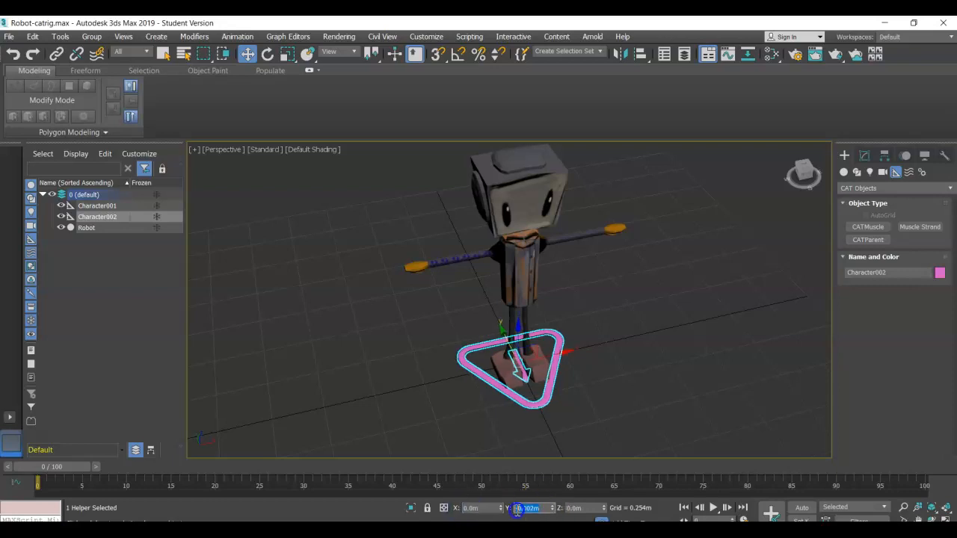
{"action": "left_click", "coordinate": [577, 508]}
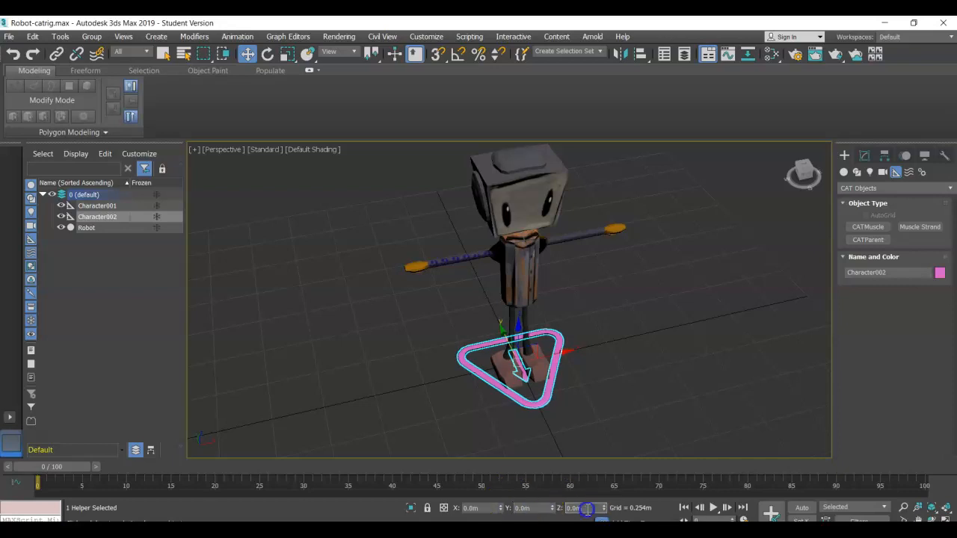
Step: Inspect the CATParent around the feet and create the rig's pelvis from its CATRig Load Save settings
{"action": "middle_click_drag", "start_coordinate": [763, 375], "coordinate": [742, 367], "text": "alt"}
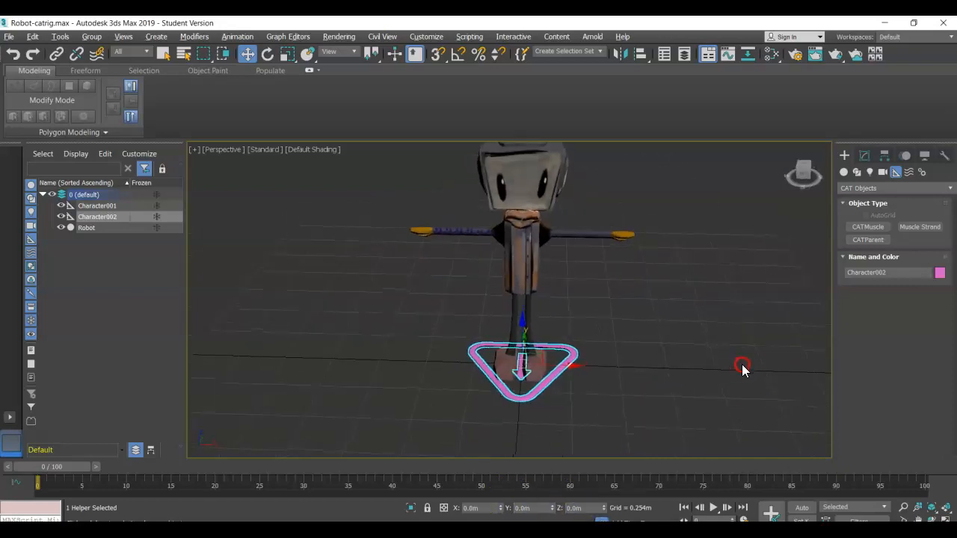
{"action": "scroll", "coordinate": [598, 380], "scroll_direction": "up", "scroll_amount": 5}
{"action": "scroll", "coordinate": [597, 379], "scroll_direction": "down", "scroll_amount": 2}
{"action": "middle_click_drag", "start_coordinate": [462, 386], "coordinate": [523, 341]}
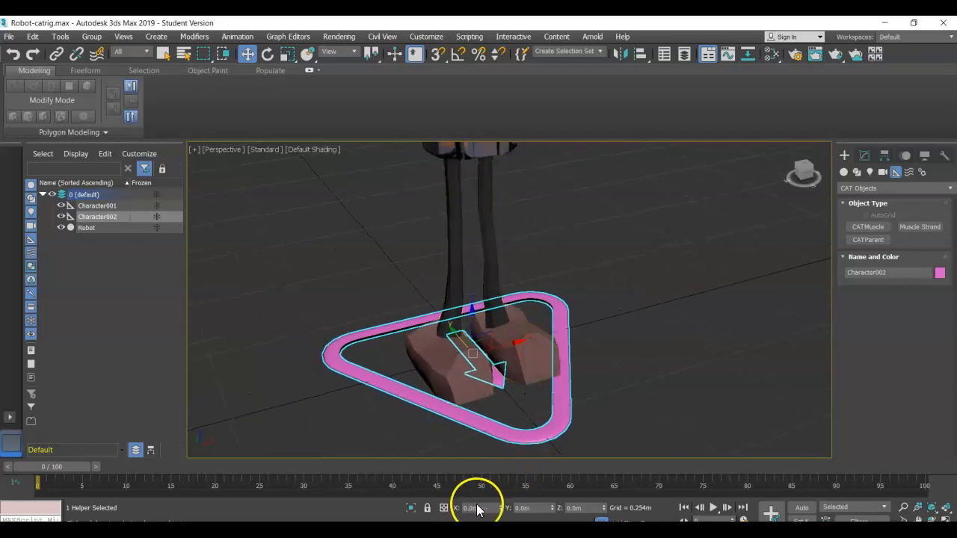
{"action": "middle_click_drag", "start_coordinate": [530, 349], "coordinate": [529, 370], "text": "alt"}
{"action": "scroll", "coordinate": [534, 371], "scroll_direction": "down", "scroll_amount": 5}
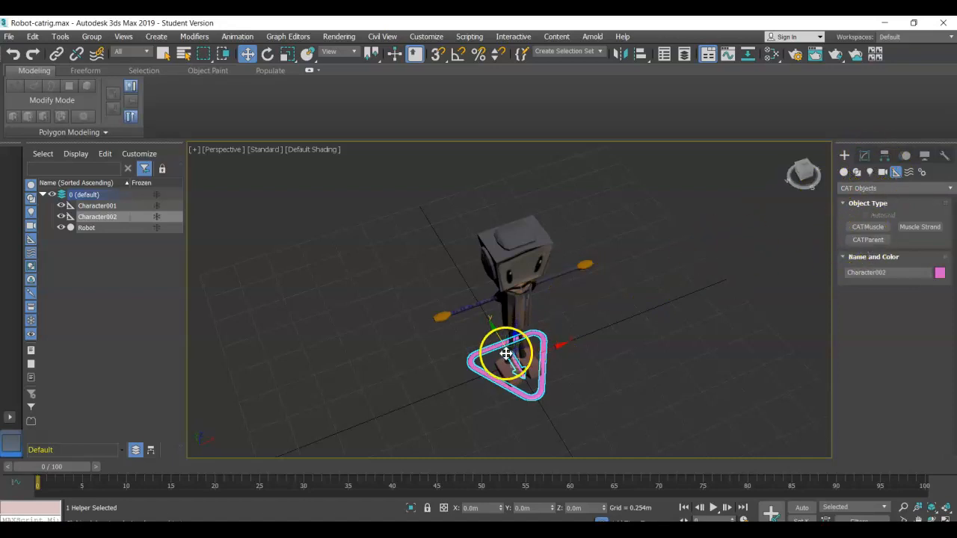
{"action": "left_click", "coordinate": [865, 156]}
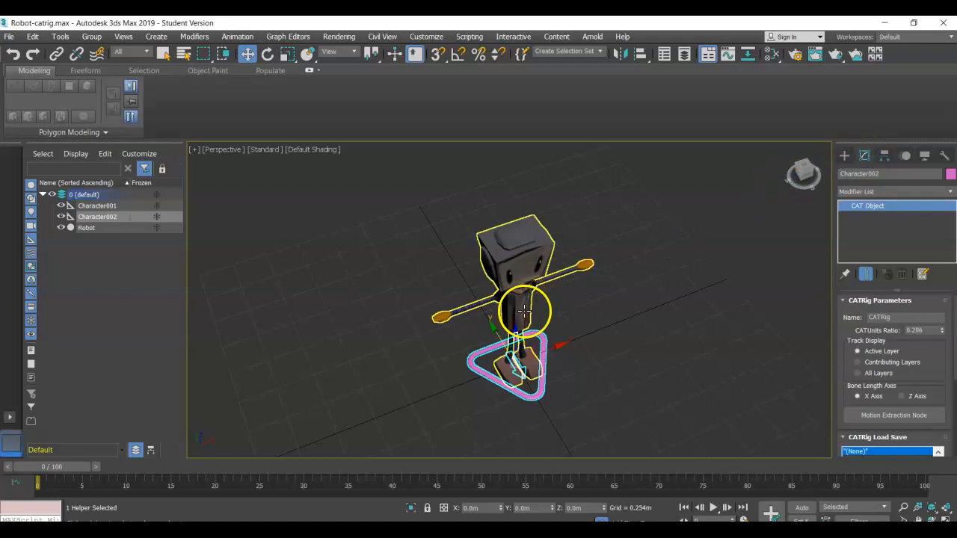
{"action": "scroll", "coordinate": [871, 341], "scroll_direction": "down", "scroll_amount": 5}
{"action": "scroll", "coordinate": [875, 343], "scroll_direction": "down", "scroll_amount": 3}
{"action": "scroll", "coordinate": [875, 344], "scroll_direction": "up", "scroll_amount": 4}
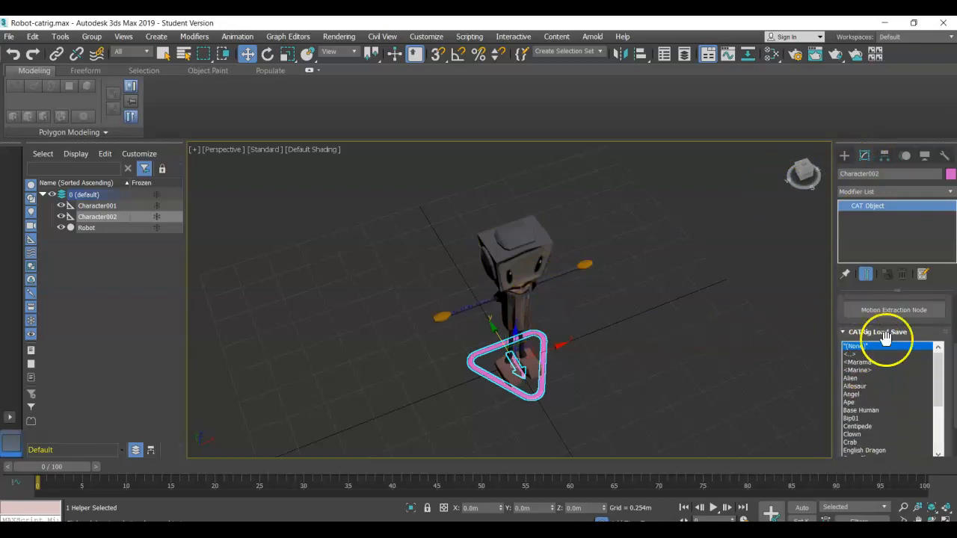
{"action": "scroll", "coordinate": [943, 333], "scroll_direction": "down", "scroll_amount": 2}
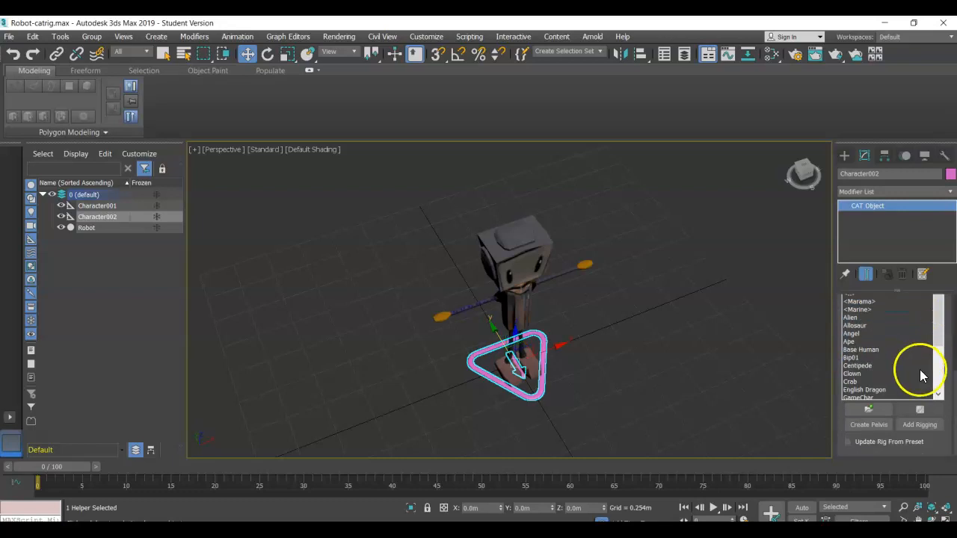
{"action": "middle_click_drag", "start_coordinate": [649, 354], "coordinate": [643, 338], "text": "alt"}
{"action": "left_click", "coordinate": [869, 424]}
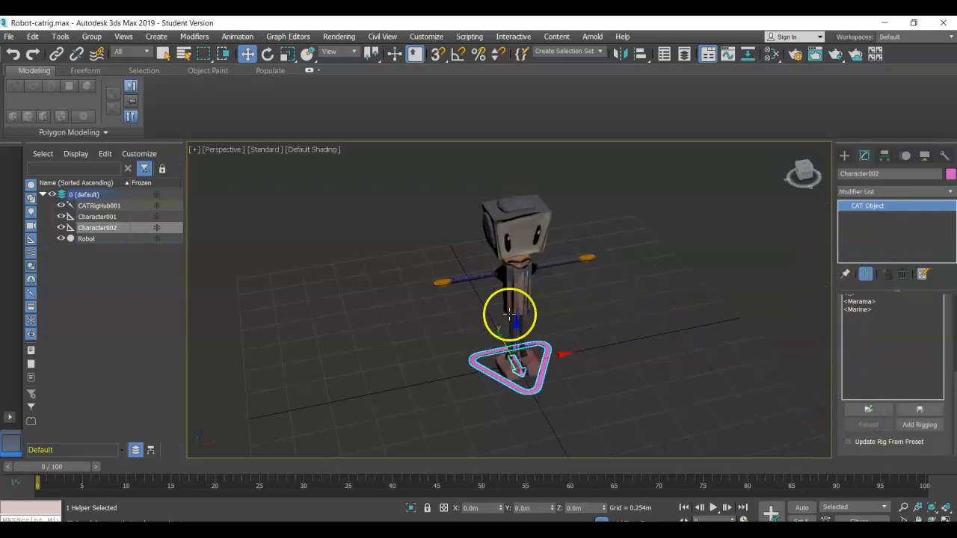
Step: Set the Robot mesh's object properties to See-Through and Freeze, and turn off Show Frozen in Gray
{"action": "left_click", "coordinate": [509, 274]}
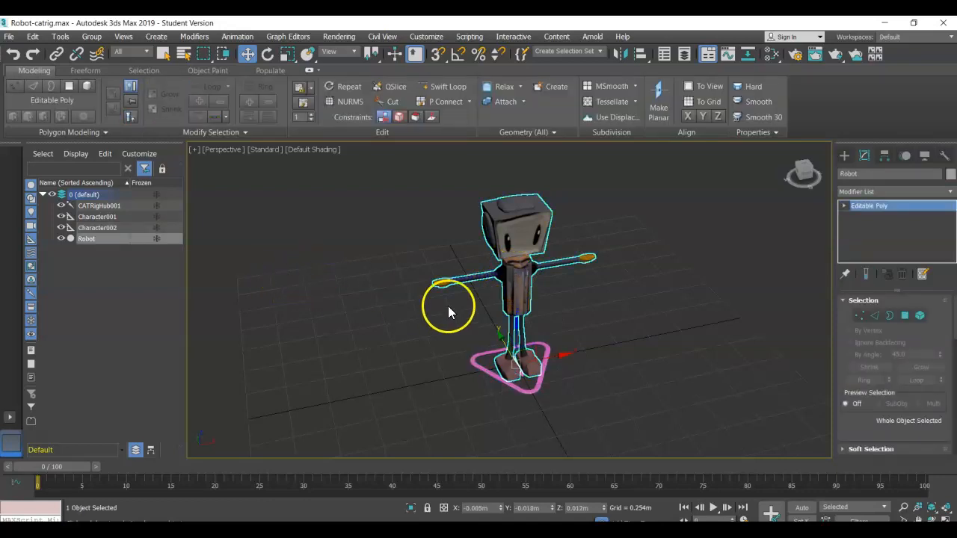
{"action": "right_click", "coordinate": [507, 288]}
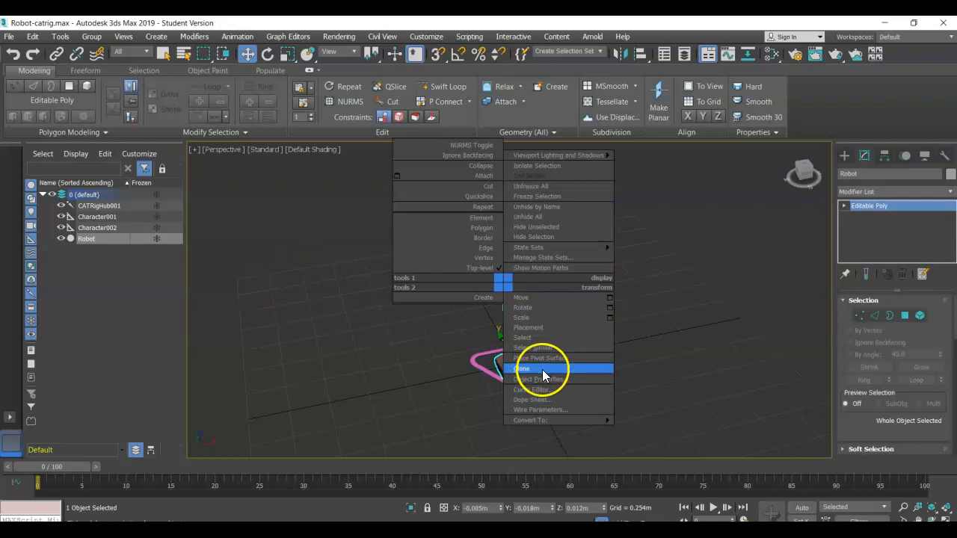
{"action": "mouse_move", "coordinate": [541, 420]}
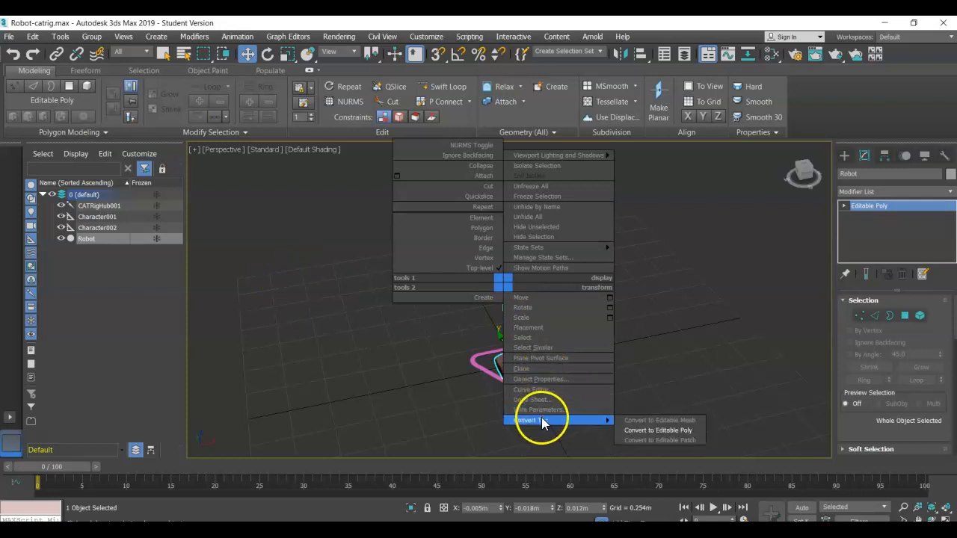
{"action": "left_click", "coordinate": [552, 379]}
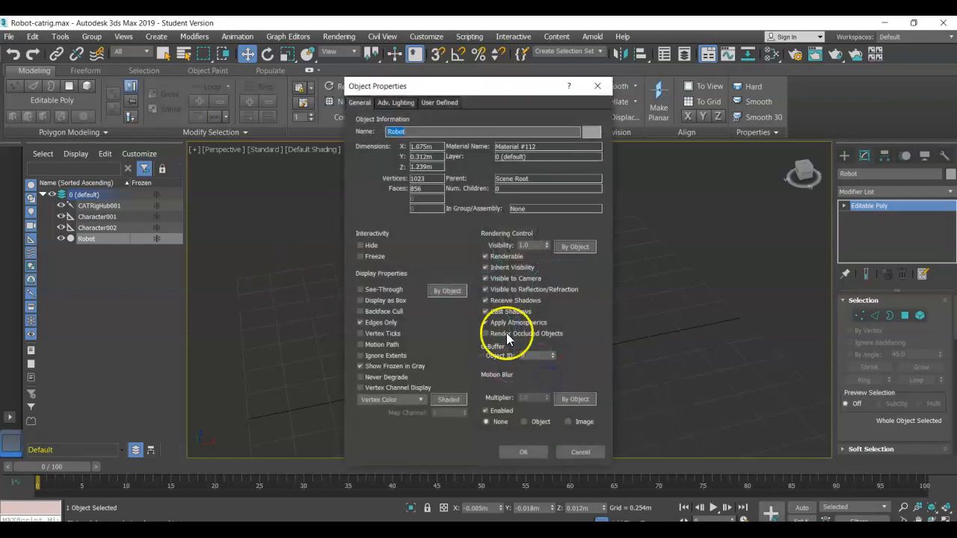
{"action": "left_click", "coordinate": [361, 290]}
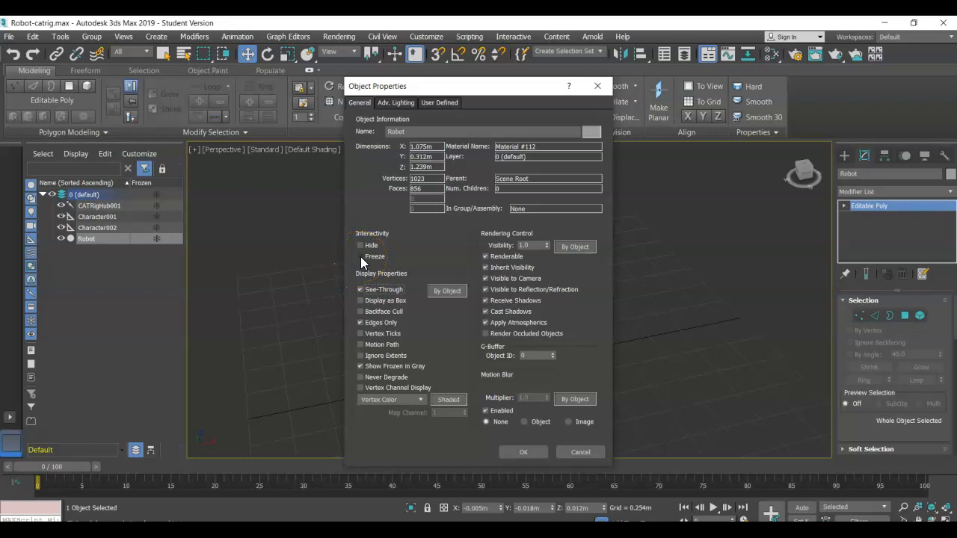
{"action": "left_click", "coordinate": [360, 256]}
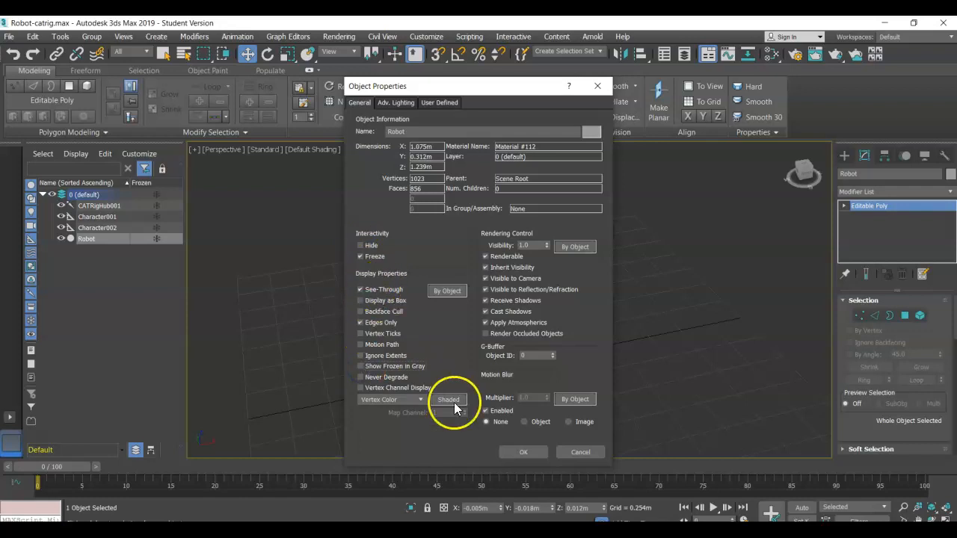
{"action": "left_click", "coordinate": [525, 452]}
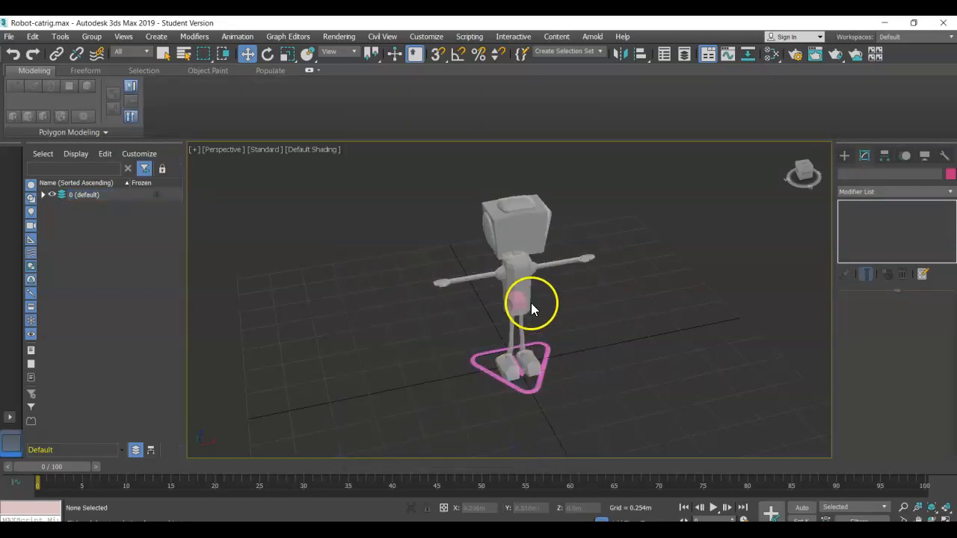
Step: Lower the pelvis hub to the base of the robot's torso in the front view, at Z about 0.499 m
{"action": "scroll", "coordinate": [527, 315], "scroll_direction": "up", "scroll_amount": 4}
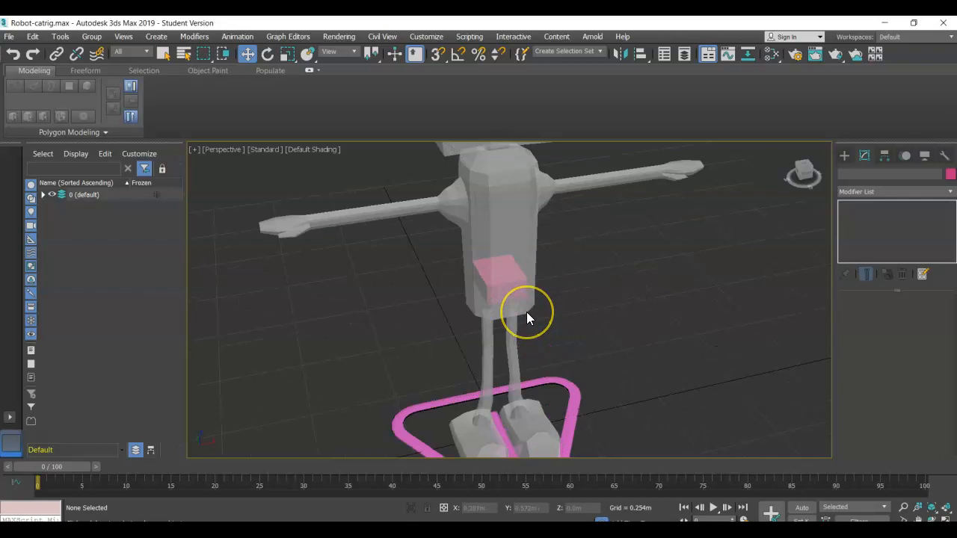
{"action": "scroll", "coordinate": [526, 312], "scroll_direction": "down", "scroll_amount": 4}
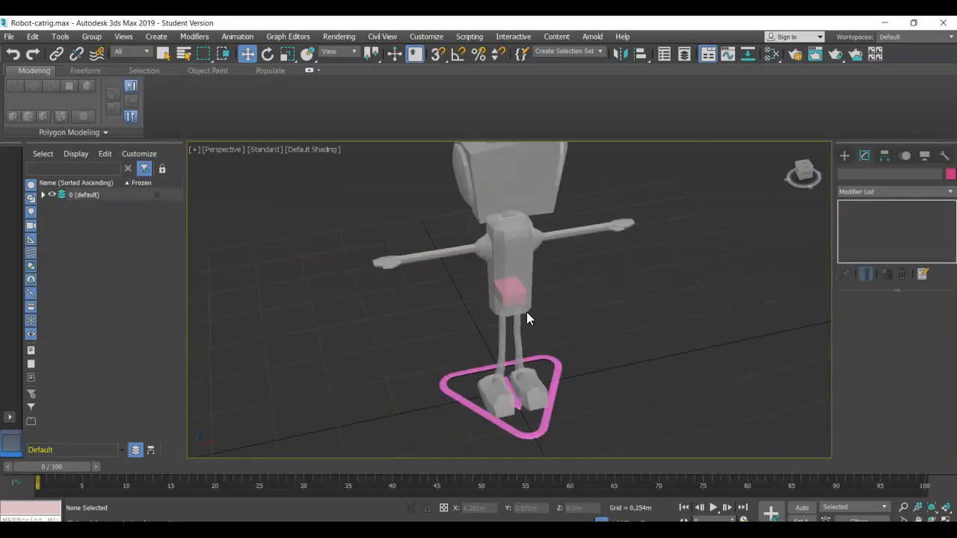
{"action": "left_click", "coordinate": [511, 295]}
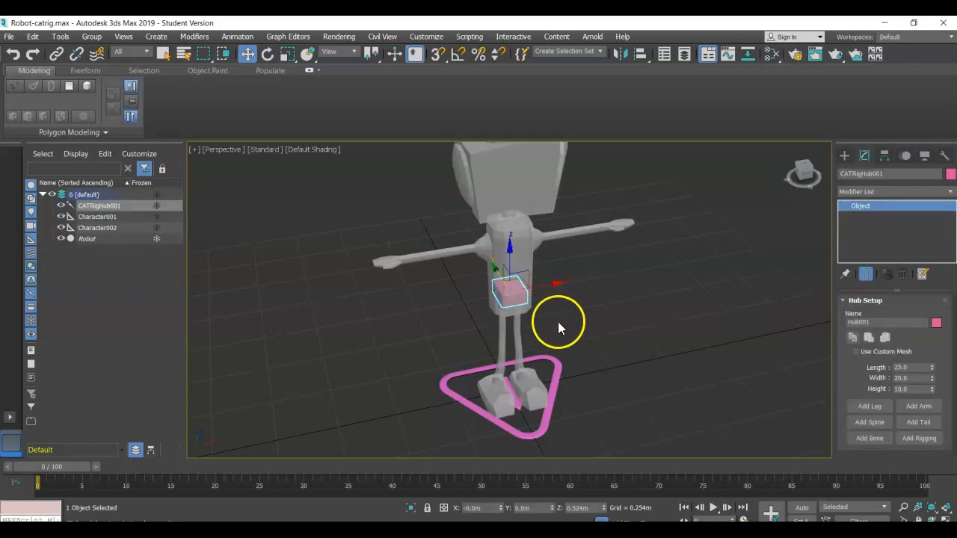
{"action": "scroll", "coordinate": [548, 335], "scroll_direction": "down", "scroll_amount": 2}
{"action": "scroll", "coordinate": [551, 317], "scroll_direction": "up", "scroll_amount": 2}
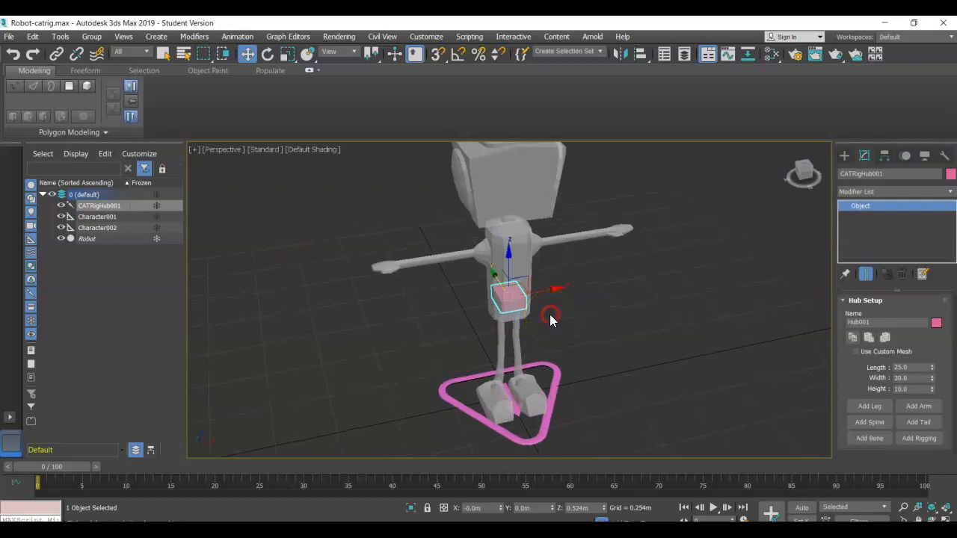
{"action": "key", "text": "f"}
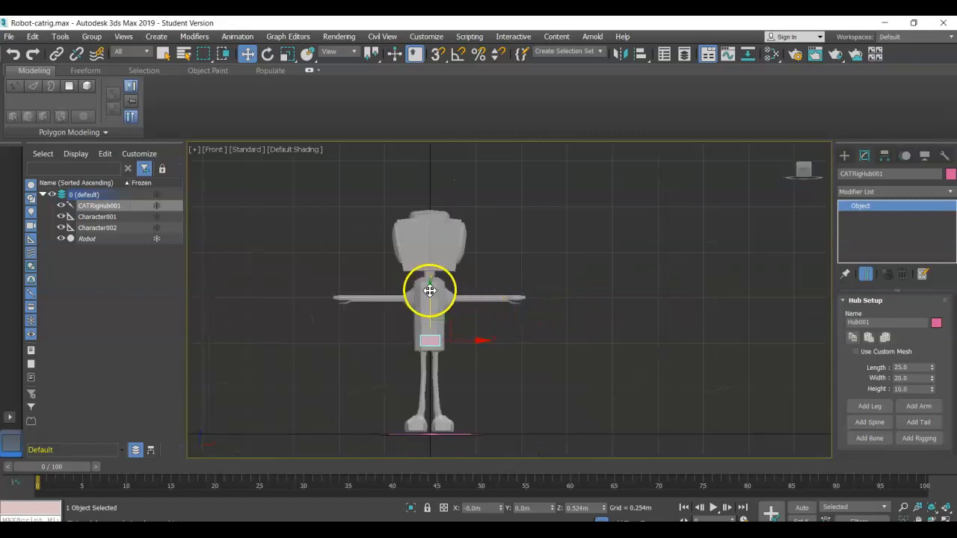
{"action": "left_click_drag", "start_coordinate": [430, 292], "coordinate": [431, 298]}
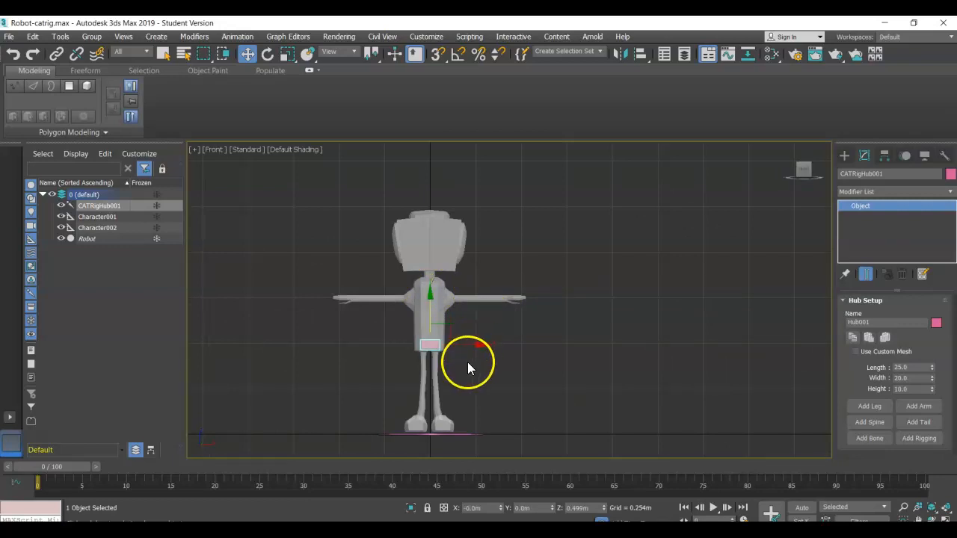
Step: Centre the pelvis hub within the torso in the left view, moving it to Y about -0.024 m
{"action": "middle_click_drag", "start_coordinate": [469, 367], "coordinate": [562, 392], "text": "alt"}
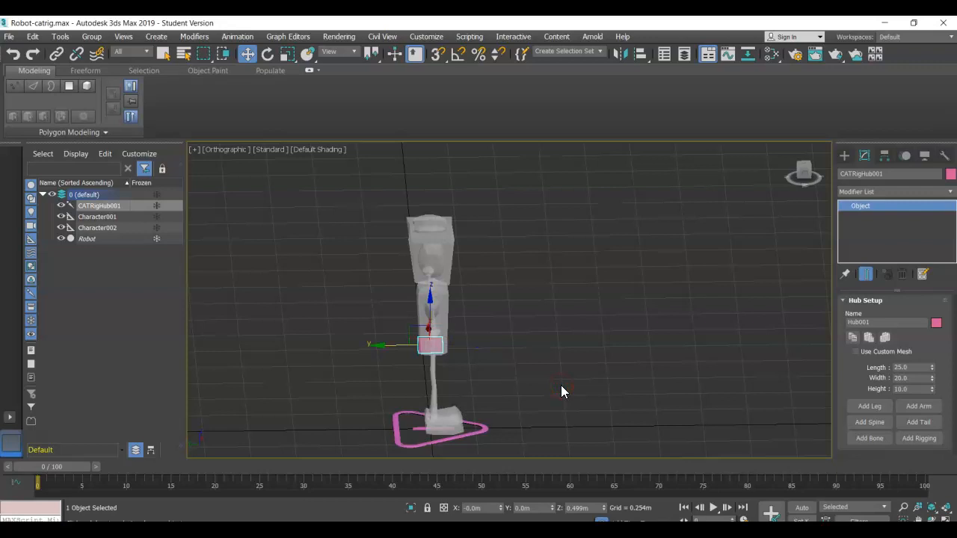
{"action": "key", "text": "l"}
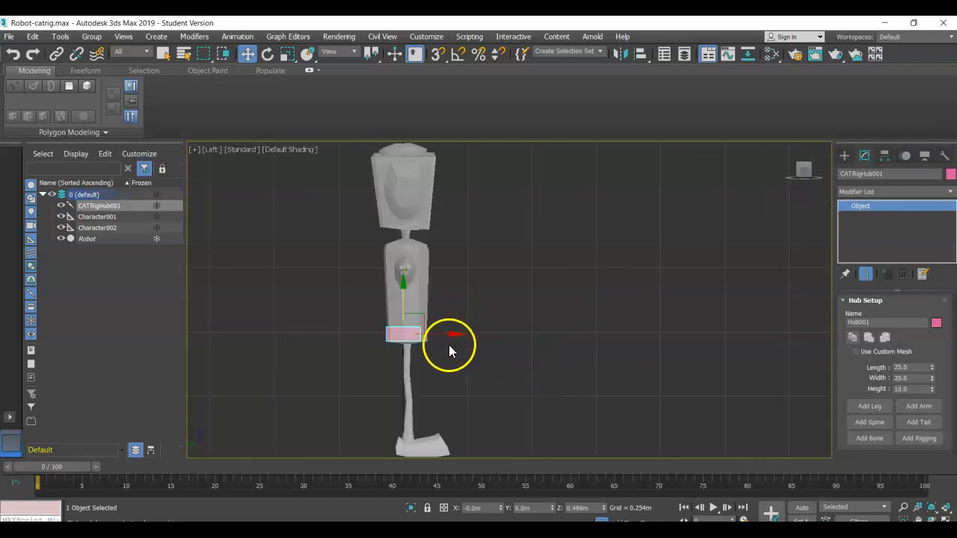
{"action": "left_click_drag", "start_coordinate": [448, 335], "coordinate": [451, 334]}
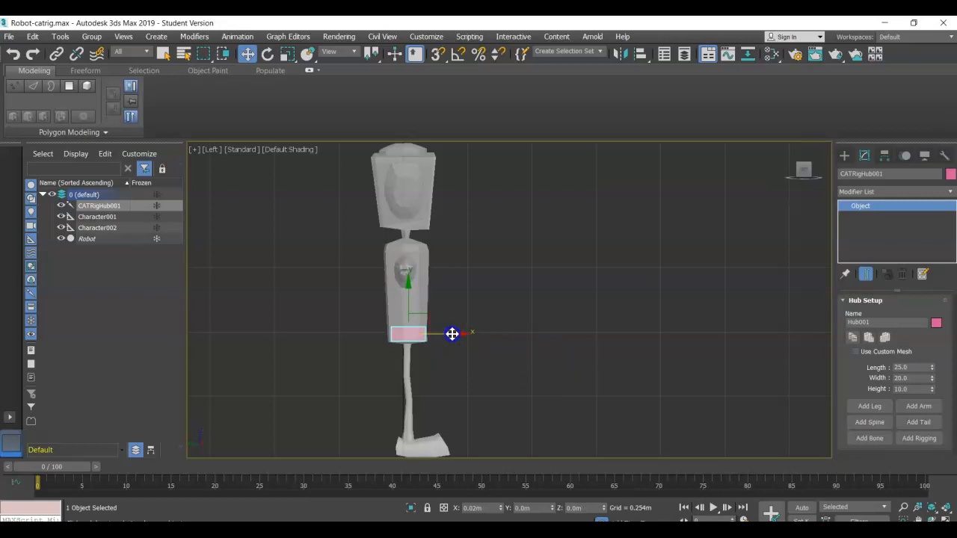
{"action": "left_click_drag", "start_coordinate": [451, 335], "coordinate": [454, 335]}
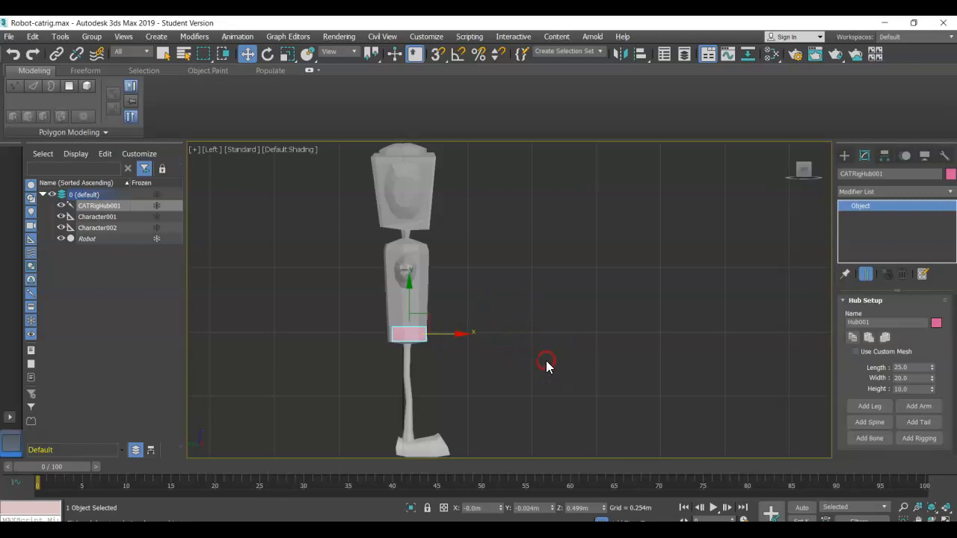
Step: Widen the pelvis hub to 31.0 so that it spans the robot's torso in the front view
{"action": "key", "text": "f"}
{"action": "scroll", "coordinate": [483, 364], "scroll_direction": "up", "scroll_amount": 5}
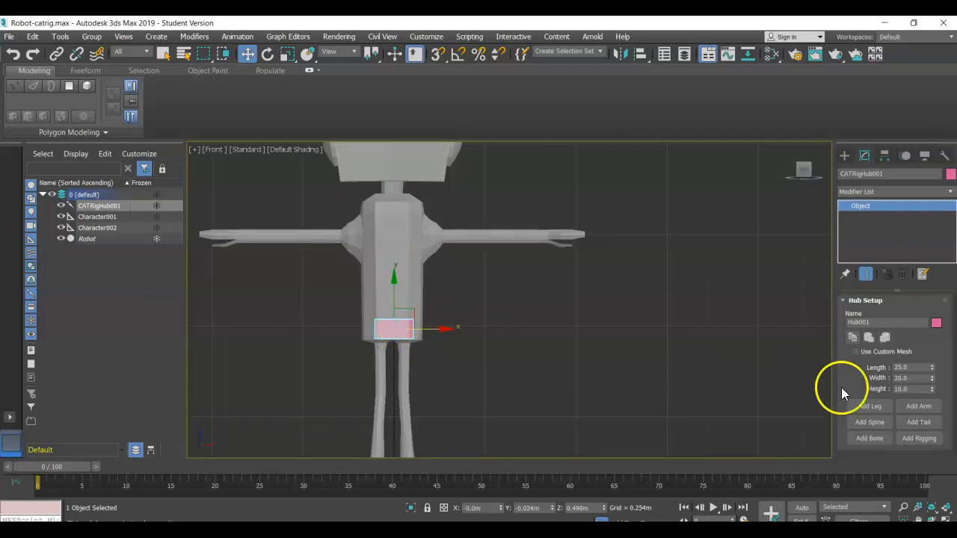
{"action": "left_click_drag", "start_coordinate": [933, 383], "coordinate": [931, 348]}
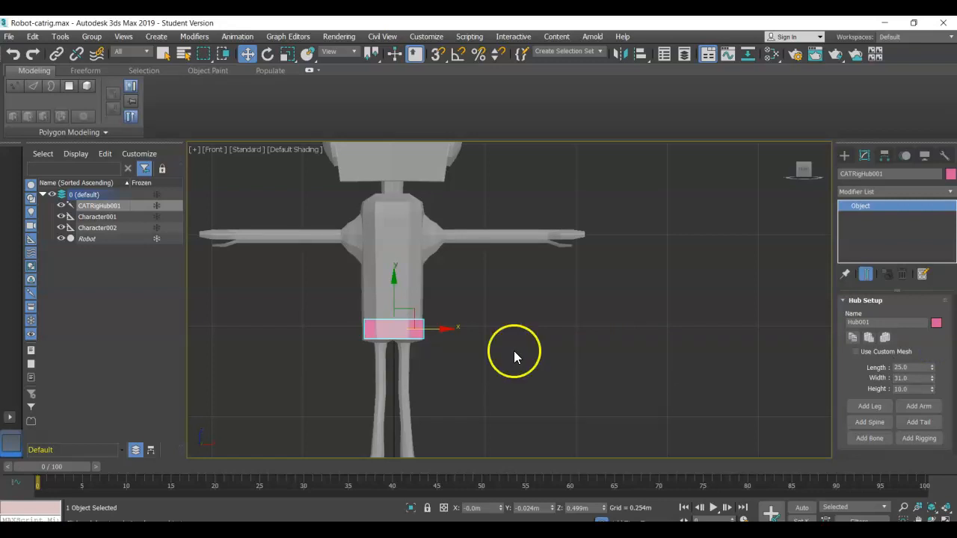
{"action": "scroll", "coordinate": [532, 344], "scroll_direction": "down", "scroll_amount": 3}
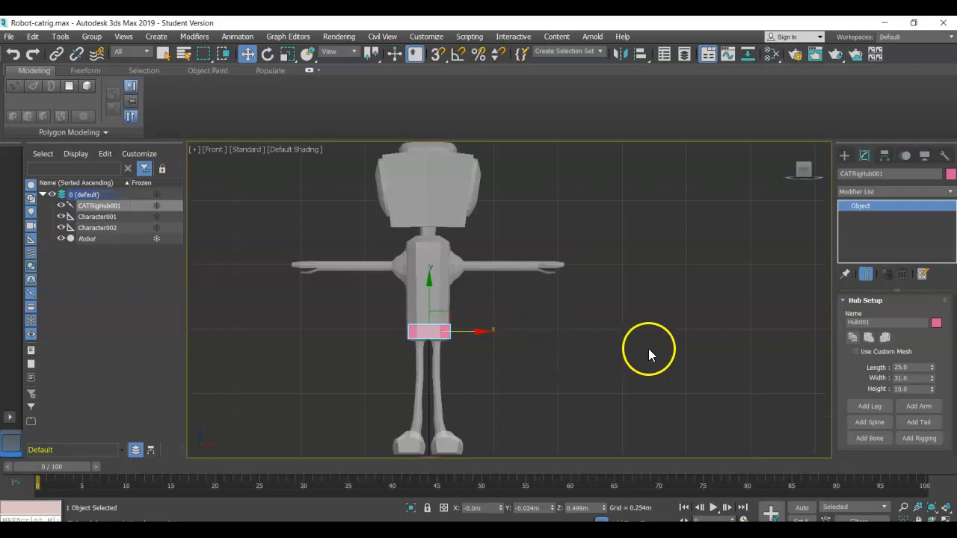
Step: Rename the hub as Plevis and add a leg to it
{"action": "double_click", "coordinate": [869, 322]}
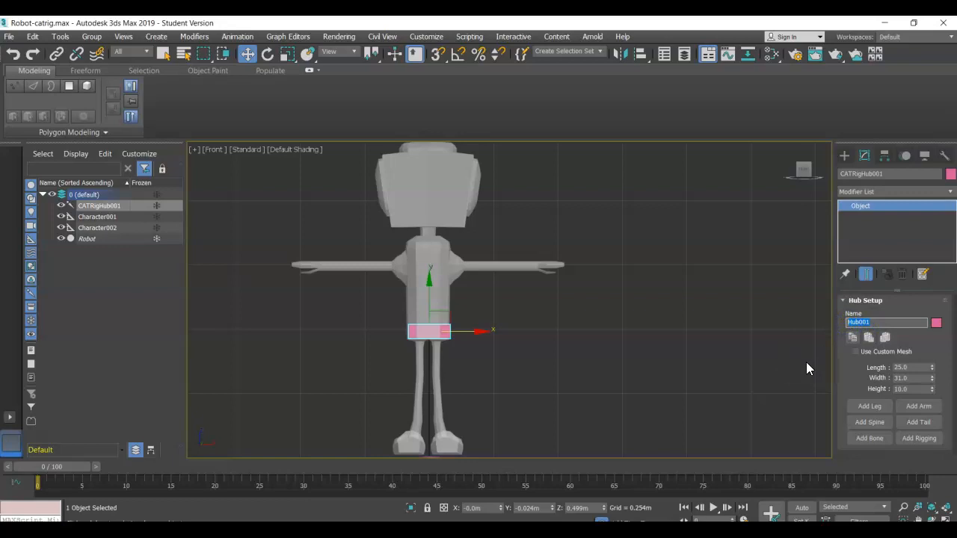
{"action": "type", "text": "Plevis"}
{"action": "left_click", "coordinate": [873, 405]}
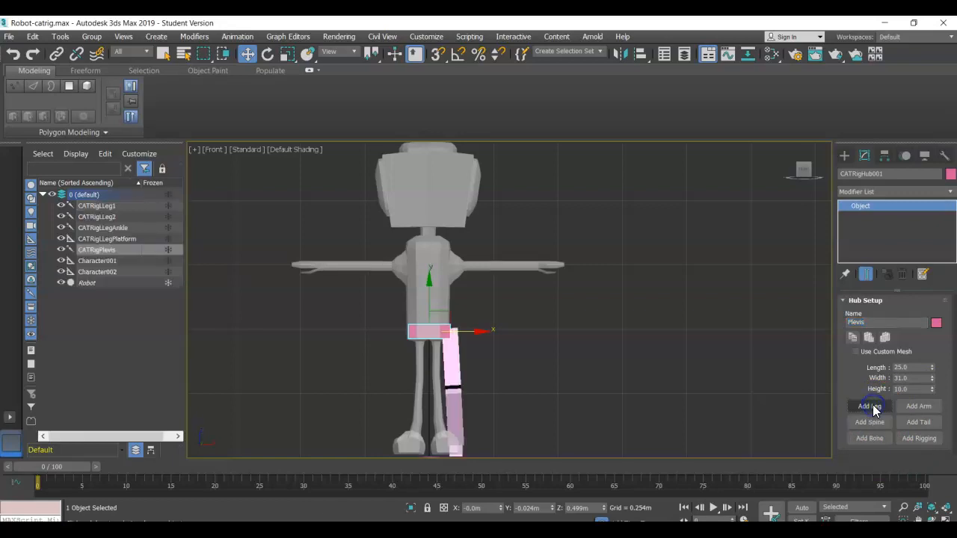
Step: Examine the new leg's thigh, calf, ankle and platform against the robot's mesh from the front and the side
{"action": "scroll", "coordinate": [520, 343], "scroll_direction": "down", "scroll_amount": 2}
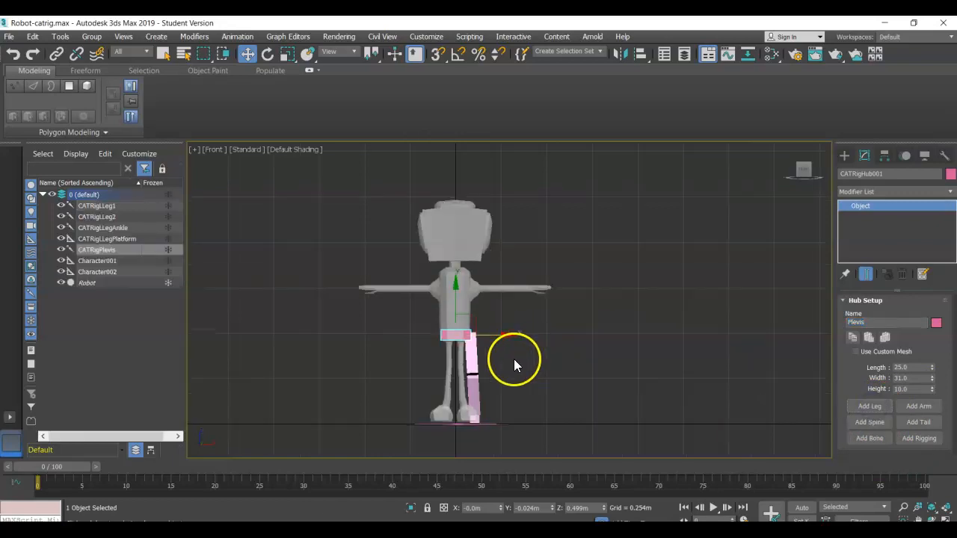
{"action": "left_click", "coordinate": [512, 368]}
{"action": "middle_click_drag", "start_coordinate": [512, 368], "coordinate": [487, 363]}
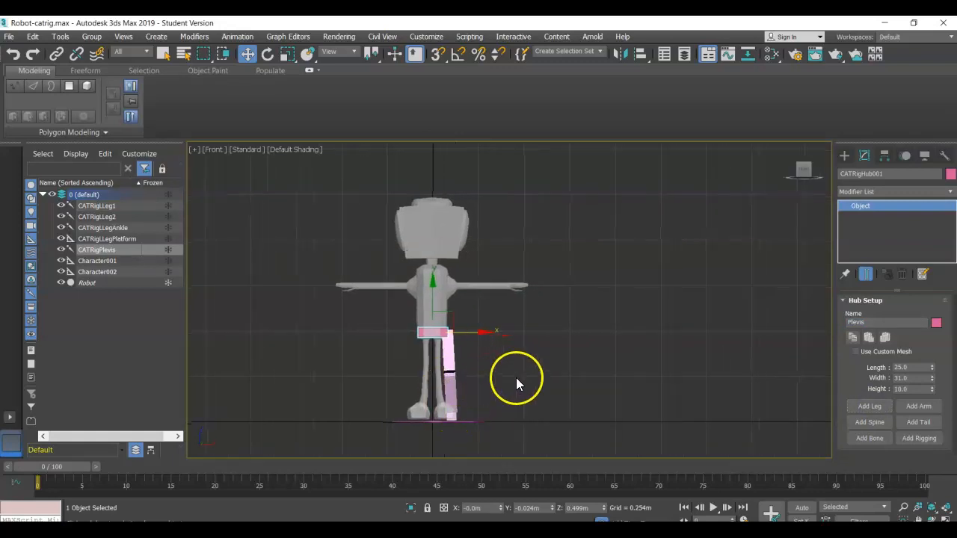
{"action": "scroll", "coordinate": [482, 395], "scroll_direction": "up", "scroll_amount": 3}
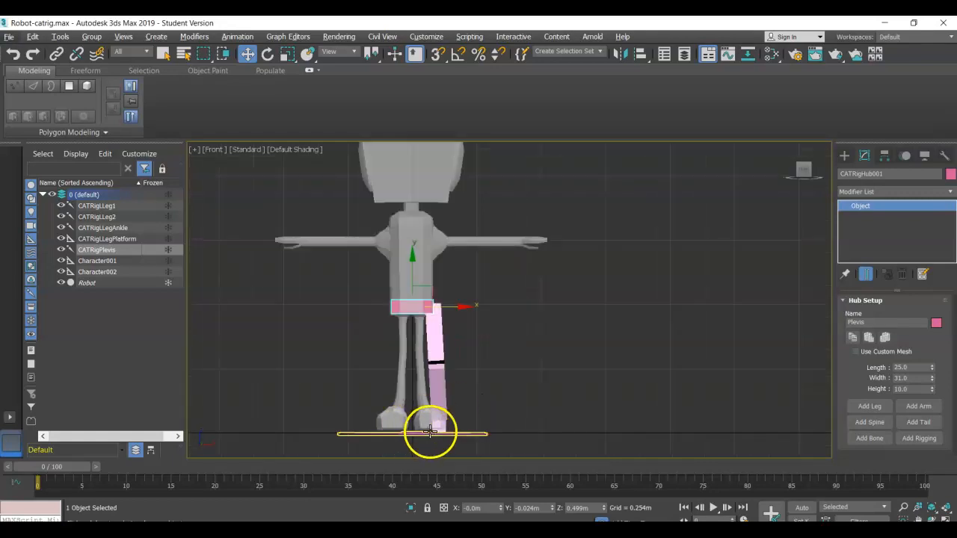
{"action": "middle_click_drag", "start_coordinate": [513, 395], "coordinate": [561, 425], "text": "alt"}
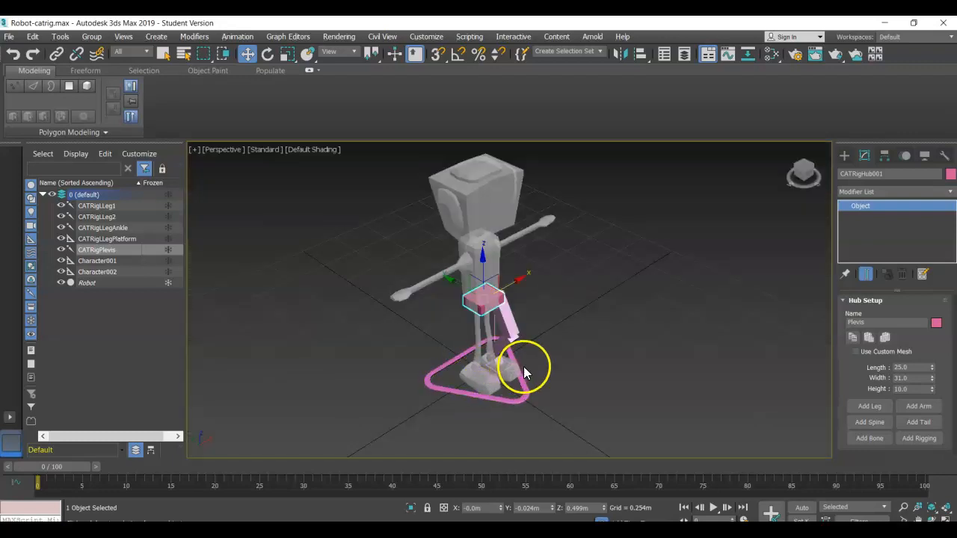
{"action": "middle_click_drag", "start_coordinate": [530, 366], "coordinate": [406, 337], "text": "alt"}
{"action": "scroll", "coordinate": [494, 369], "scroll_direction": "up", "scroll_amount": 1}
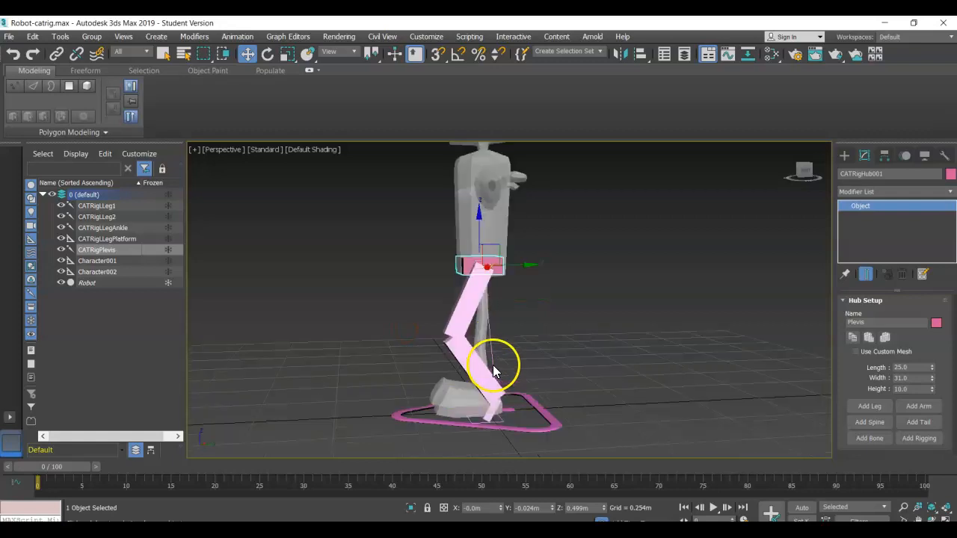
{"action": "scroll", "coordinate": [493, 364], "scroll_direction": "up", "scroll_amount": 3}
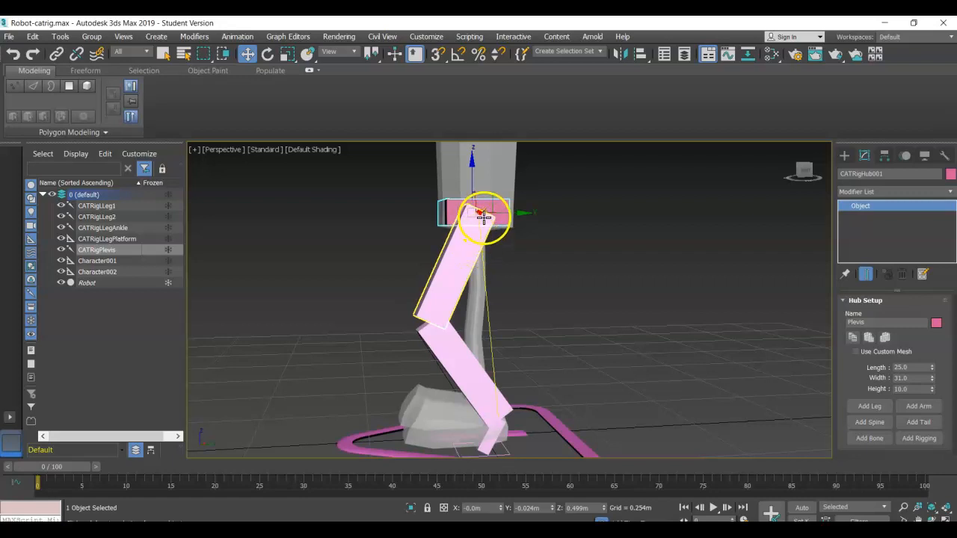
{"action": "left_click_drag", "start_coordinate": [440, 327], "coordinate": [566, 424]}
{"action": "mouse_move", "coordinate": [566, 425]}
{"action": "middle_mouse_down", "text": "alt"}
{"action": "mouse_move", "coordinate": [707, 419]}
{"action": "mouse_move", "coordinate": [580, 407]}
{"action": "mouse_move", "coordinate": [530, 419]}
{"action": "mouse_move", "coordinate": [563, 424]}
{"action": "middle_mouse_up", "text": "alt"}
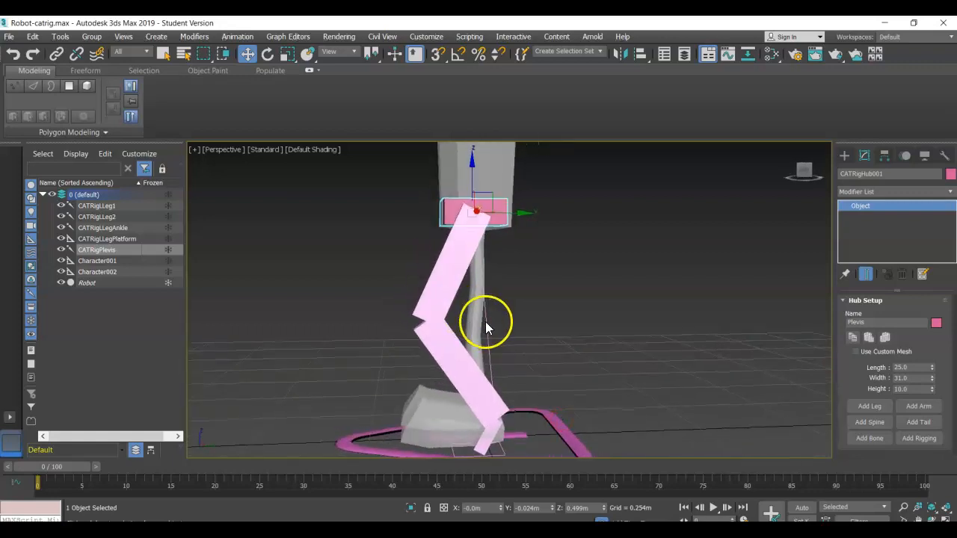
Step: Try rotating the left upper leg bone at the hip
{"action": "left_click", "coordinate": [448, 293]}
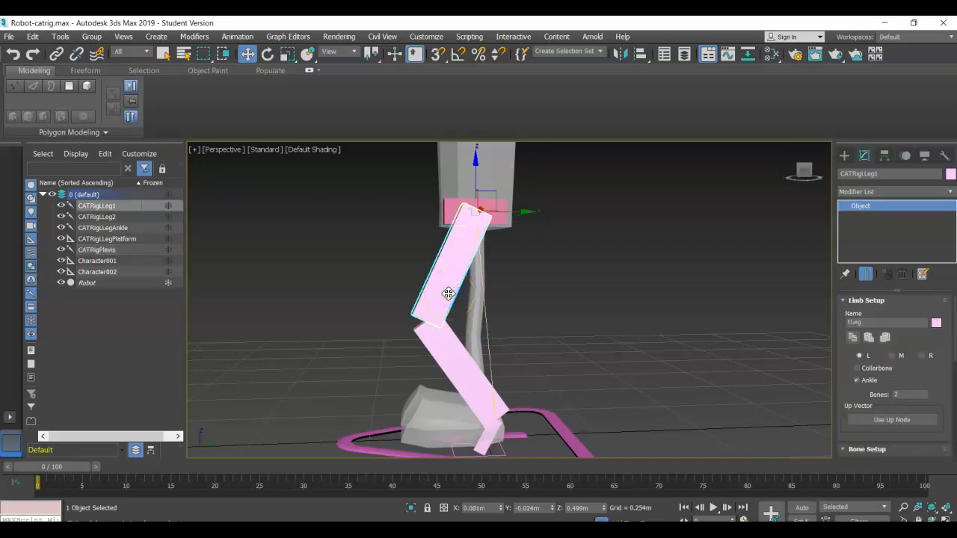
{"action": "left_click", "coordinate": [268, 56]}
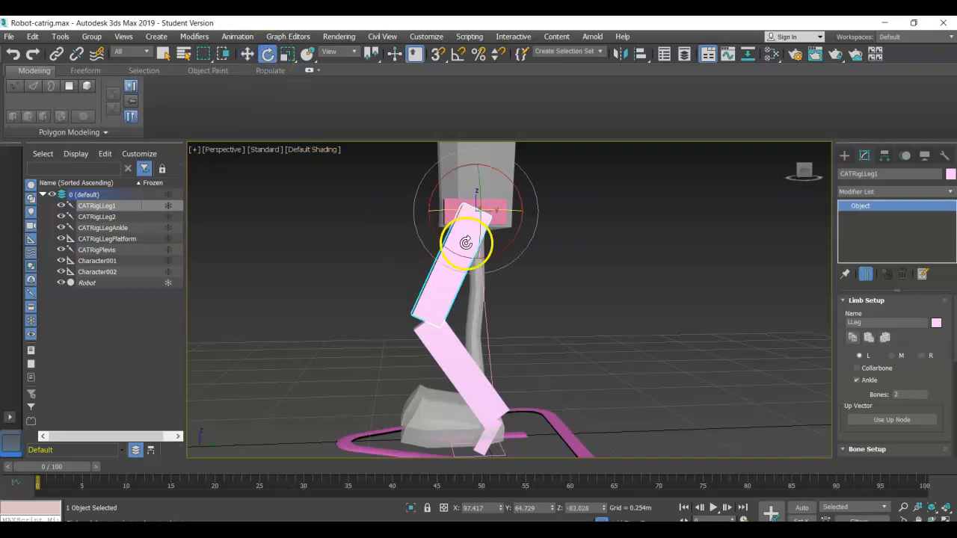
{"action": "left_click_drag", "start_coordinate": [470, 258], "coordinate": [498, 253]}
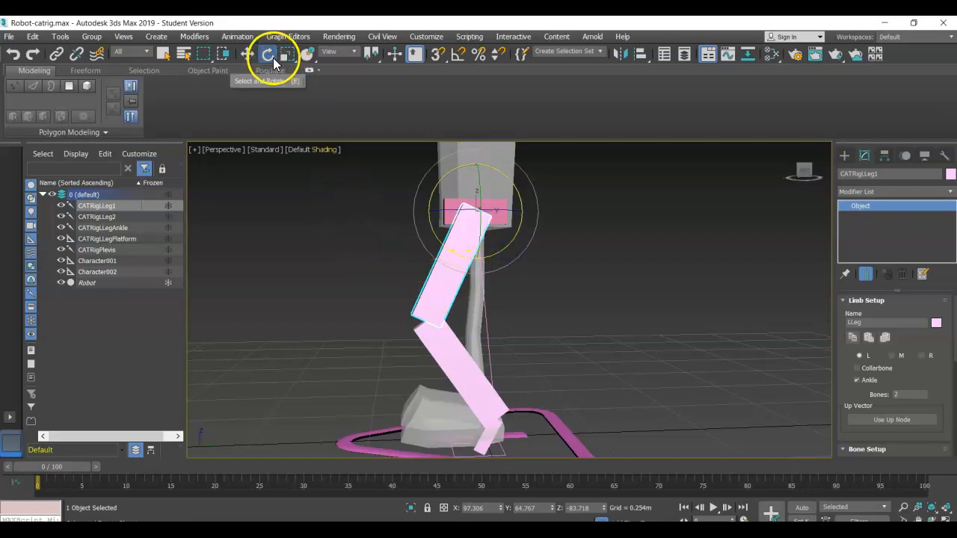
{"action": "left_click", "coordinate": [247, 55]}
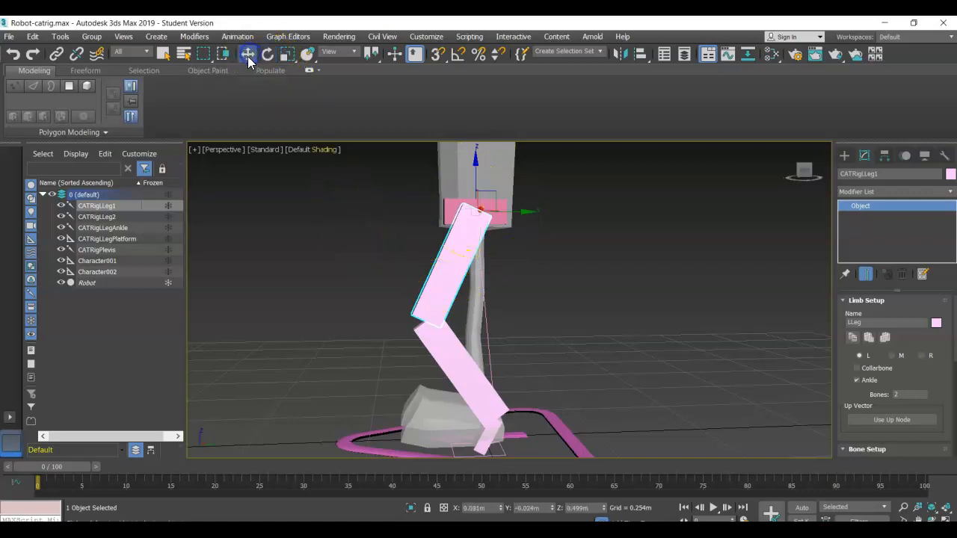
Step: Straighten the left leg by moving the lower leg bone back in line with the robot's leg, at Y about -0.019 m
{"action": "left_click", "coordinate": [425, 333]}
{"action": "left_click_drag", "start_coordinate": [474, 322], "coordinate": [528, 329]}
{"action": "key", "text": "f"}
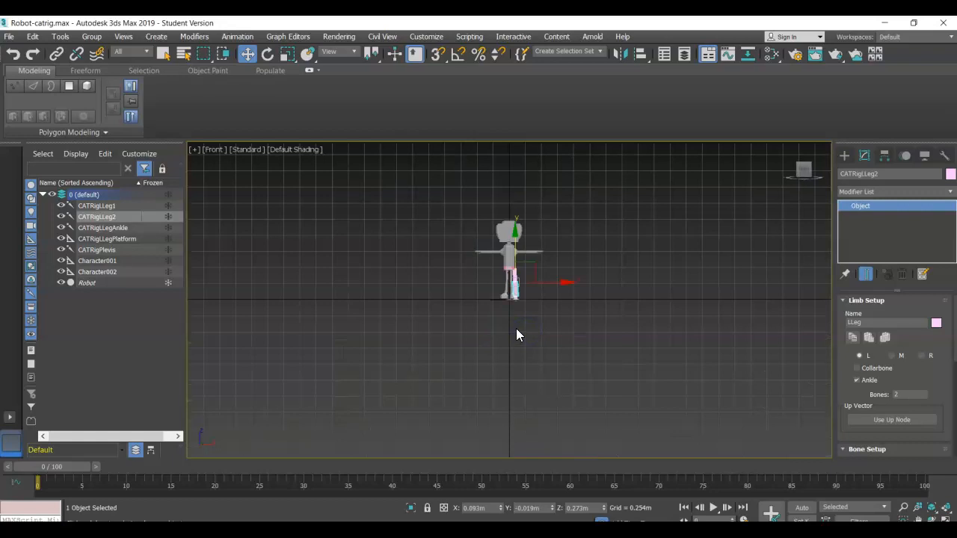
{"action": "scroll", "coordinate": [516, 328], "scroll_direction": "up", "scroll_amount": 3}
{"action": "middle_click_drag", "start_coordinate": [519, 270], "coordinate": [471, 359]}
{"action": "scroll", "coordinate": [483, 354], "scroll_direction": "up", "scroll_amount": 4}
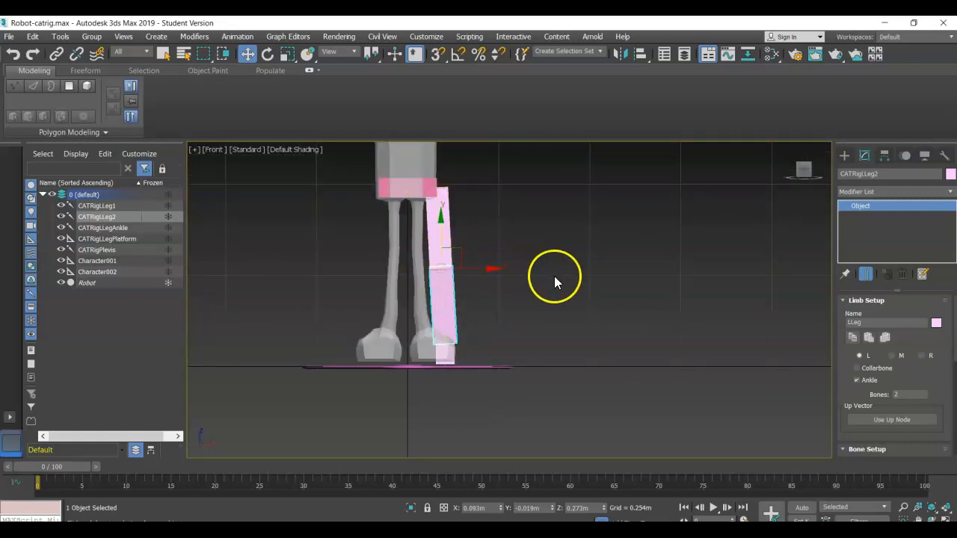
Step: Move the left upper leg bone inward along X, over the top of the robot's left leg beneath the pelvis
{"action": "mouse_move", "coordinate": [567, 291]}
{"action": "middle_mouse_down", "text": "alt"}
{"action": "mouse_move", "coordinate": [513, 292]}
{"action": "mouse_move", "coordinate": [560, 291]}
{"action": "middle_mouse_up", "text": "alt"}
{"action": "key", "text": "f"}
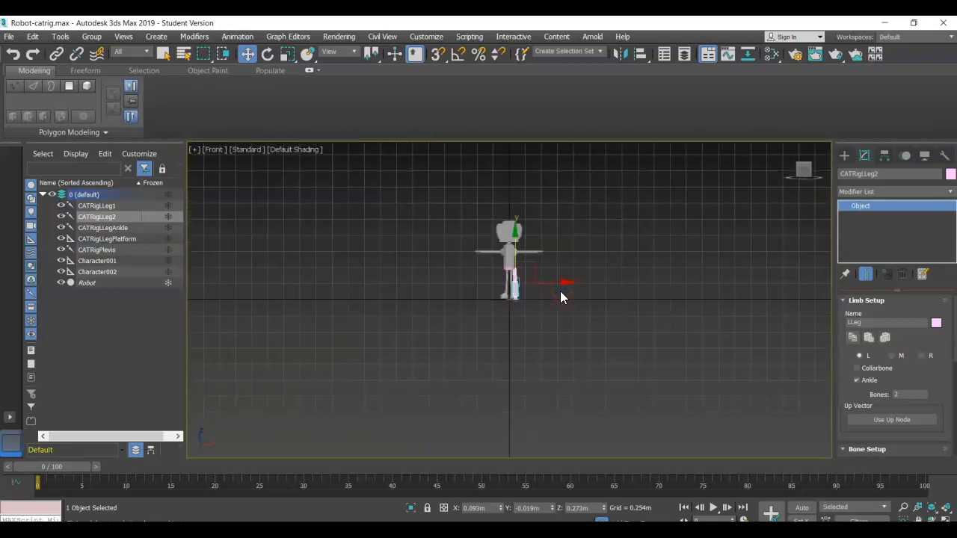
{"action": "scroll", "coordinate": [545, 280], "scroll_direction": "up", "scroll_amount": 5}
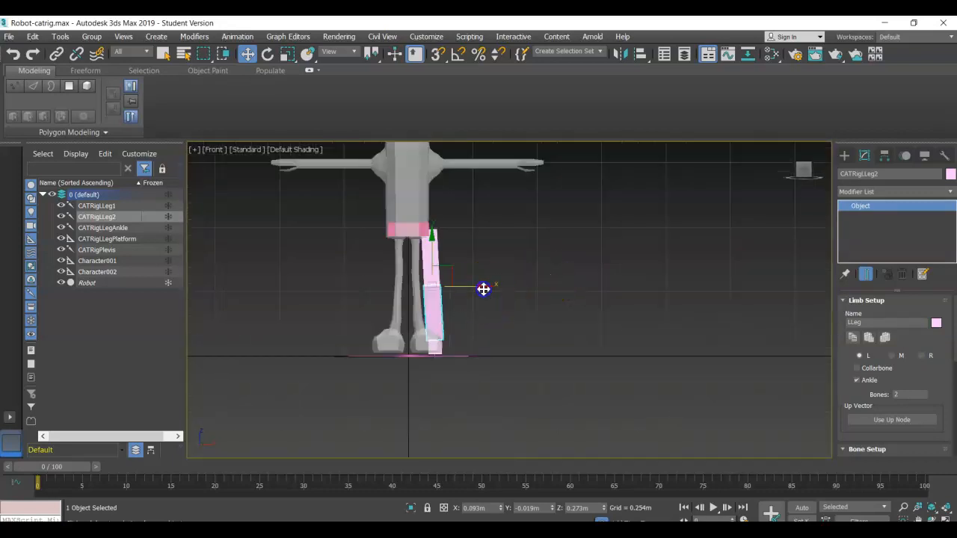
{"action": "left_click_drag", "start_coordinate": [484, 289], "coordinate": [483, 290]}
{"action": "left_click", "coordinate": [441, 258]}
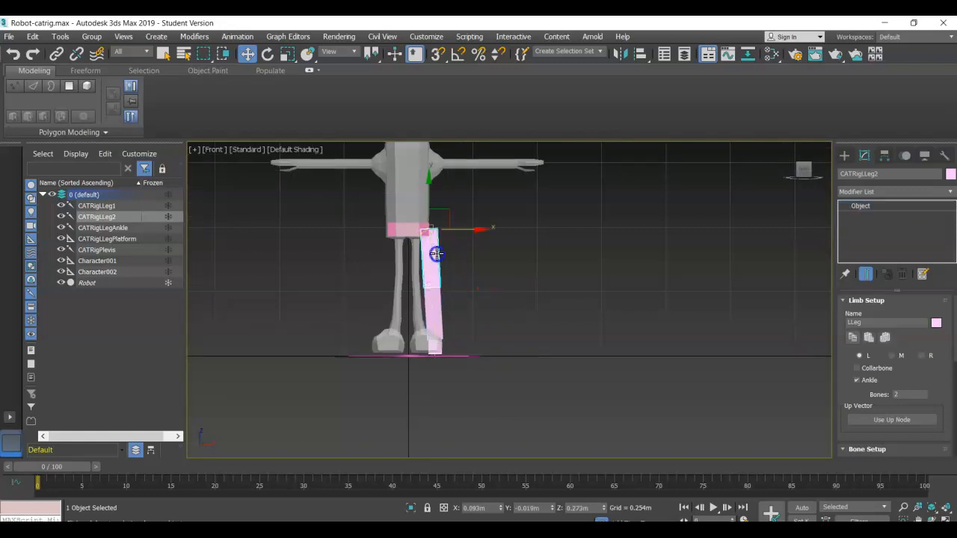
{"action": "left_click_drag", "start_coordinate": [479, 233], "coordinate": [466, 235]}
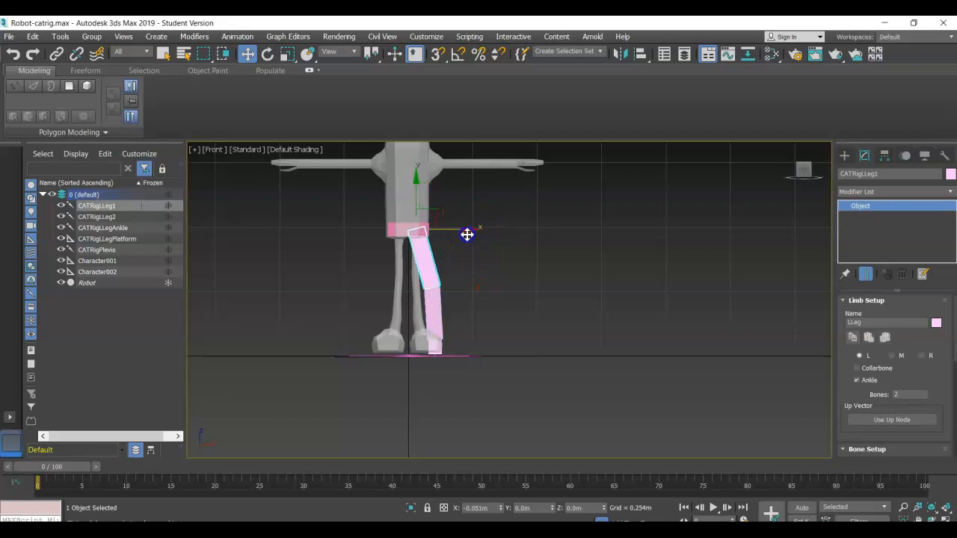
Step: Move the left lower leg bone inward to X about 0.046 m and the left ankle to X about 0.064 m
{"action": "left_click", "coordinate": [436, 293]}
{"action": "left_click_drag", "start_coordinate": [477, 289], "coordinate": [469, 288]}
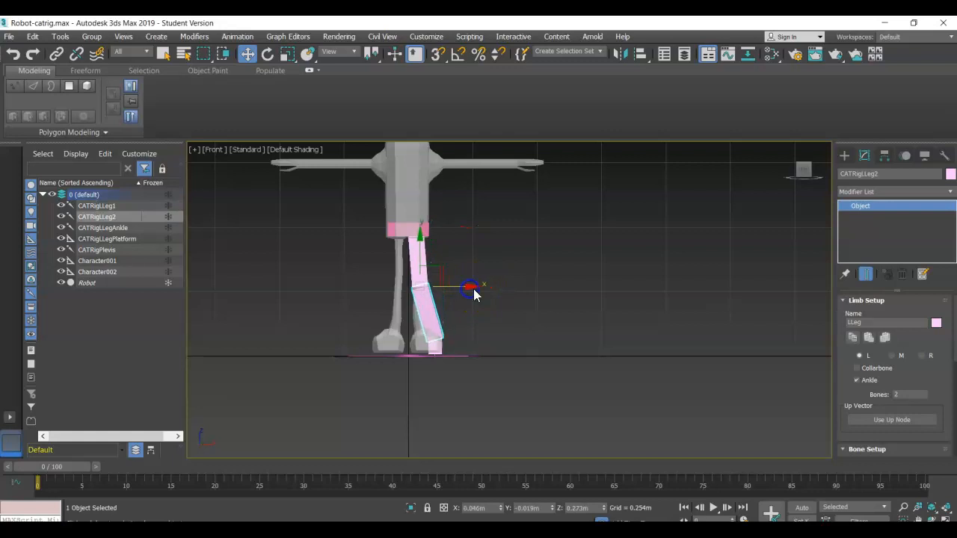
{"action": "left_click", "coordinate": [437, 343]}
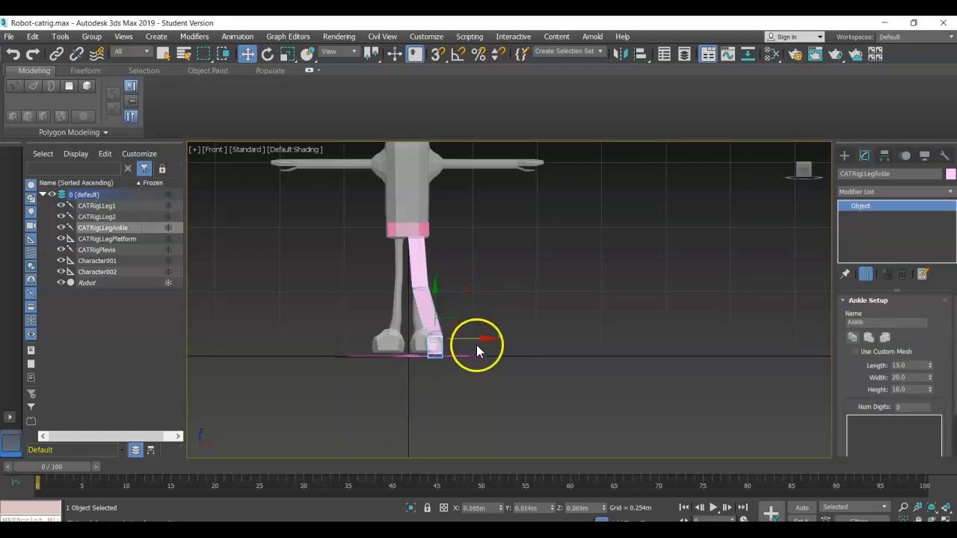
{"action": "left_click_drag", "start_coordinate": [483, 339], "coordinate": [473, 339]}
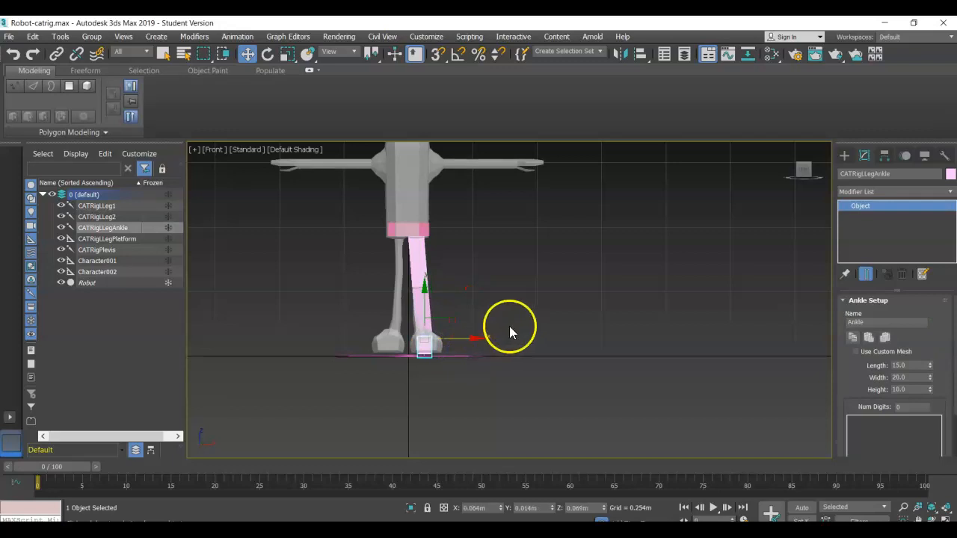
Step: Examine the fit of the left ankle and lower leg bones against the robot's foot from the side and at an angle
{"action": "middle_click_drag", "start_coordinate": [541, 346], "coordinate": [451, 354], "text": "alt"}
{"action": "scroll", "coordinate": [449, 351], "scroll_direction": "up", "scroll_amount": 8}
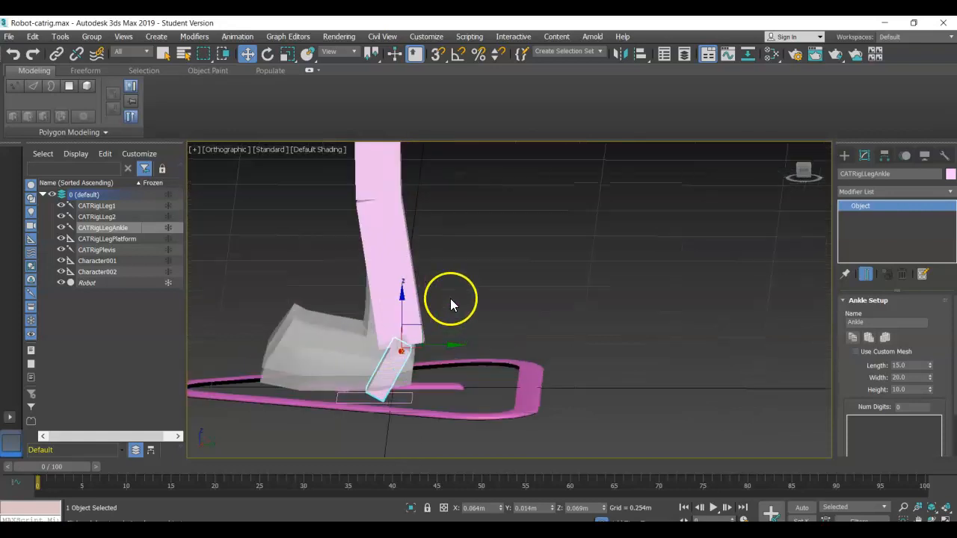
{"action": "scroll", "coordinate": [401, 245], "scroll_direction": "down", "scroll_amount": 5}
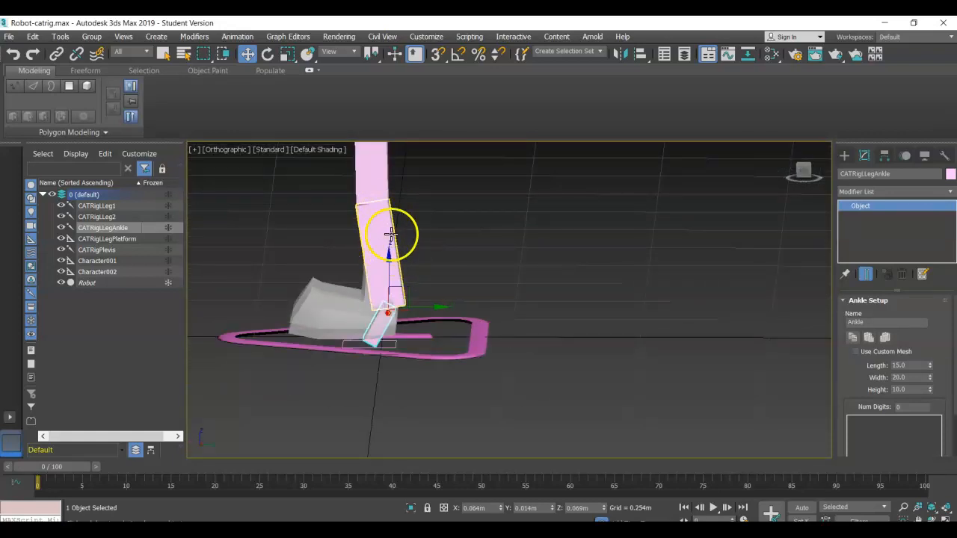
{"action": "middle_click_drag", "start_coordinate": [442, 258], "coordinate": [583, 294], "text": "alt"}
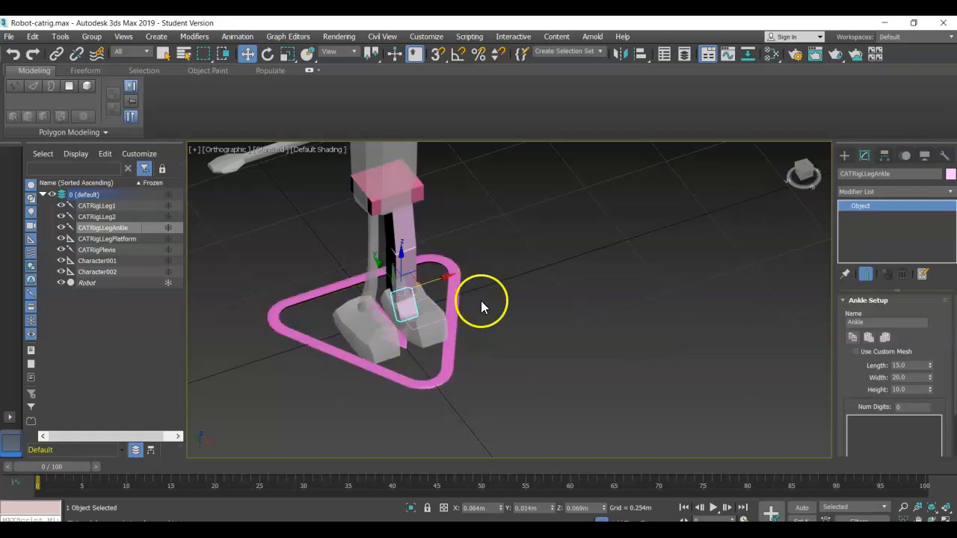
{"action": "middle_click_drag", "start_coordinate": [529, 319], "coordinate": [471, 313], "text": "alt"}
{"action": "scroll", "coordinate": [435, 314], "scroll_direction": "up", "scroll_amount": 5}
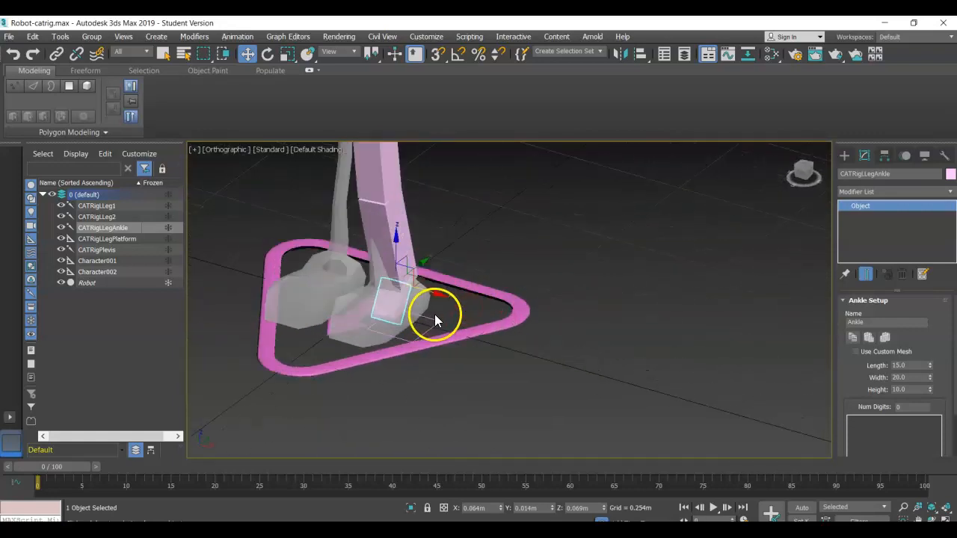
{"action": "scroll", "coordinate": [412, 277], "scroll_direction": "down", "scroll_amount": 5}
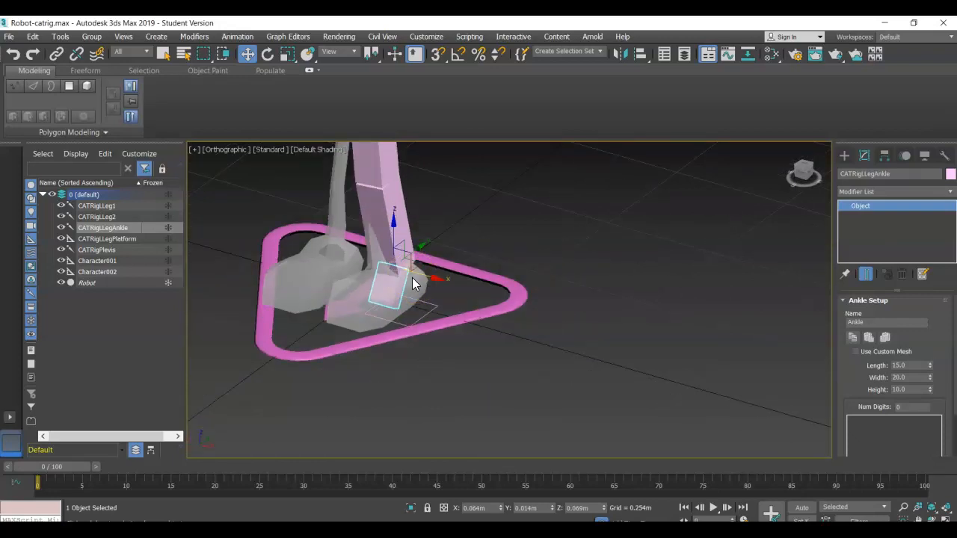
{"action": "key", "text": "r"}
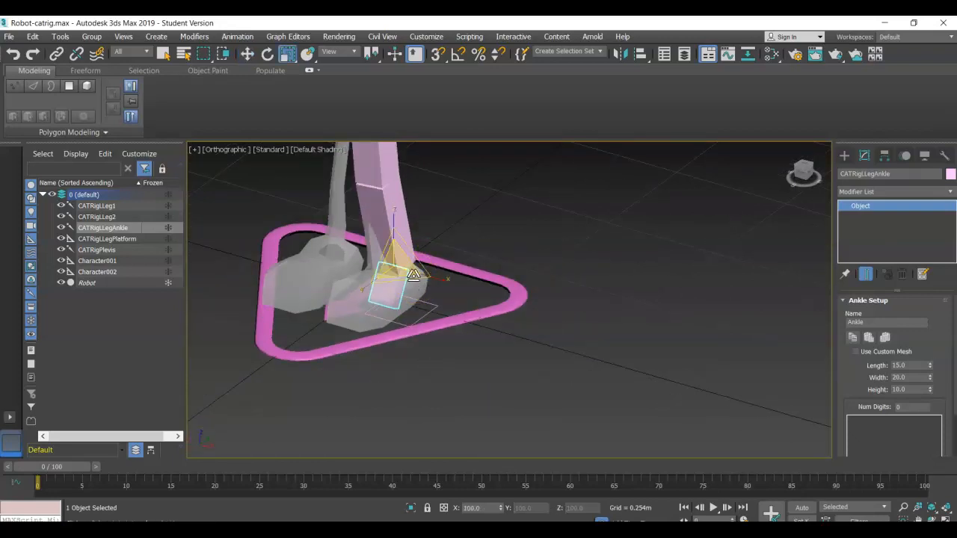
{"action": "left_click", "coordinate": [523, 222]}
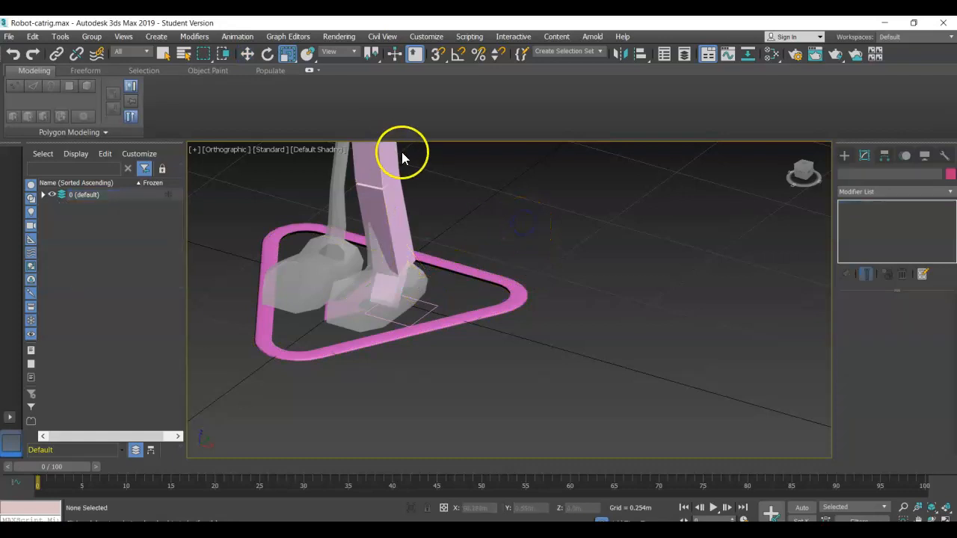
{"action": "left_click", "coordinate": [400, 215]}
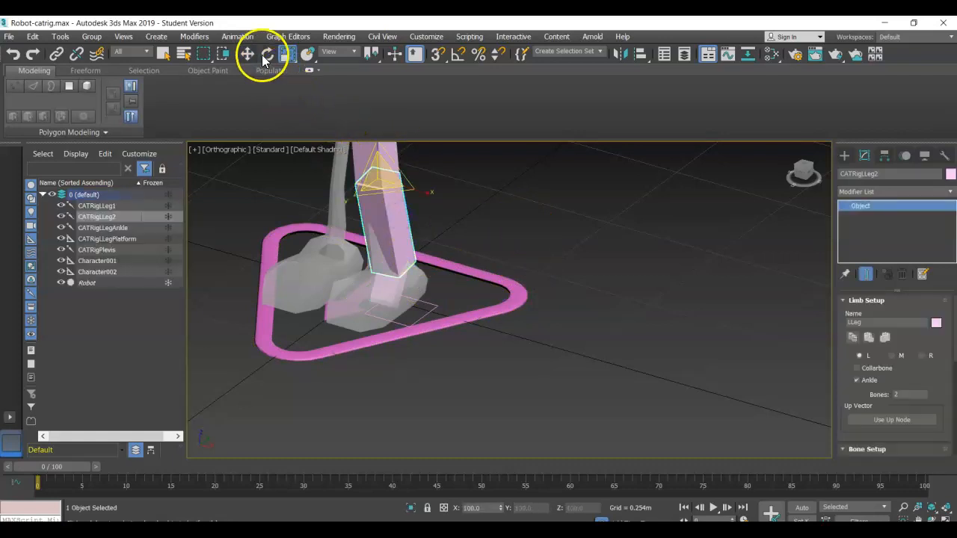
{"action": "left_click", "coordinate": [247, 53]}
{"action": "left_click", "coordinate": [501, 201]}
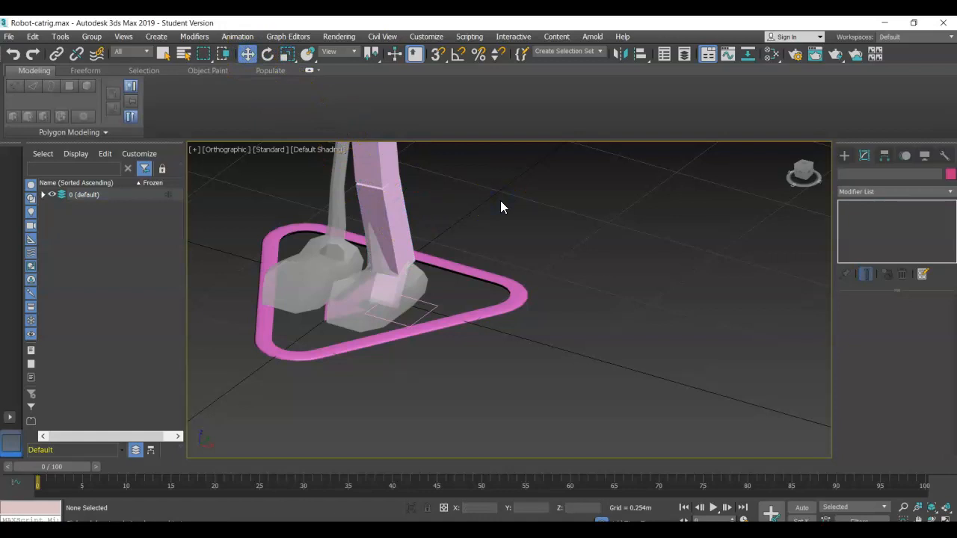
Step: Move the left ankle bone along Y towards the front of the robot's foot, to Y about -0.002 m
{"action": "key", "text": "r"}
{"action": "scroll", "coordinate": [494, 234], "scroll_direction": "down", "scroll_amount": 5}
{"action": "mouse_move", "coordinate": [507, 256]}
{"action": "middle_mouse_down"}
{"action": "mouse_move", "coordinate": [508, 272]}
{"action": "mouse_move", "coordinate": [494, 269]}
{"action": "middle_mouse_up"}
{"action": "key", "text": "l"}
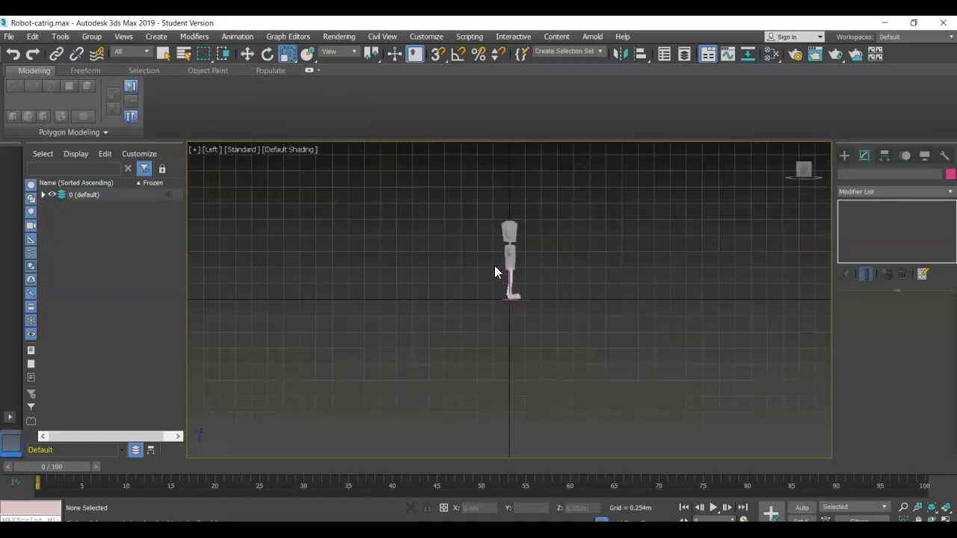
{"action": "scroll", "coordinate": [509, 267], "scroll_direction": "up", "scroll_amount": 10}
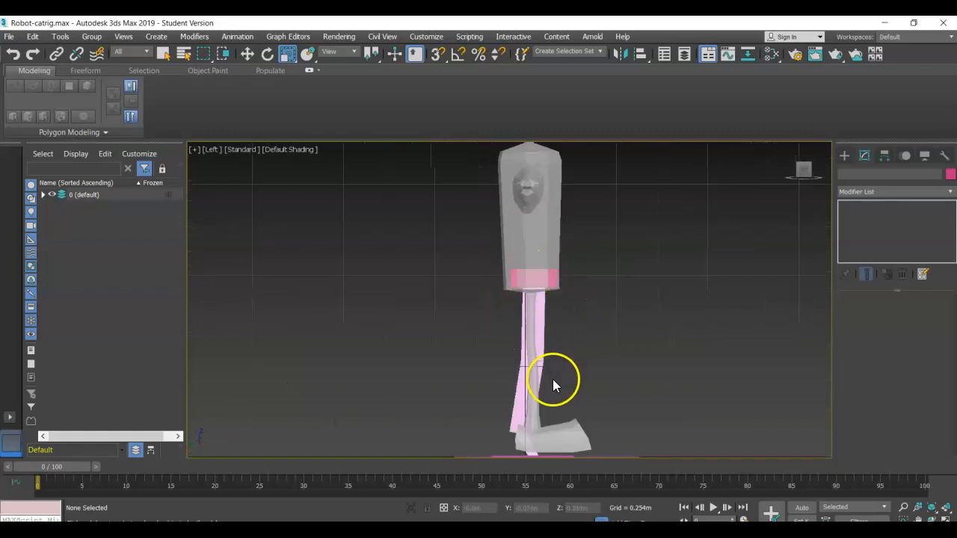
{"action": "middle_click_drag", "start_coordinate": [564, 377], "coordinate": [387, 345], "text": "alt"}
{"action": "scroll", "coordinate": [376, 397], "scroll_direction": "up", "scroll_amount": 3}
{"action": "scroll", "coordinate": [388, 345], "scroll_direction": "down", "scroll_amount": 2}
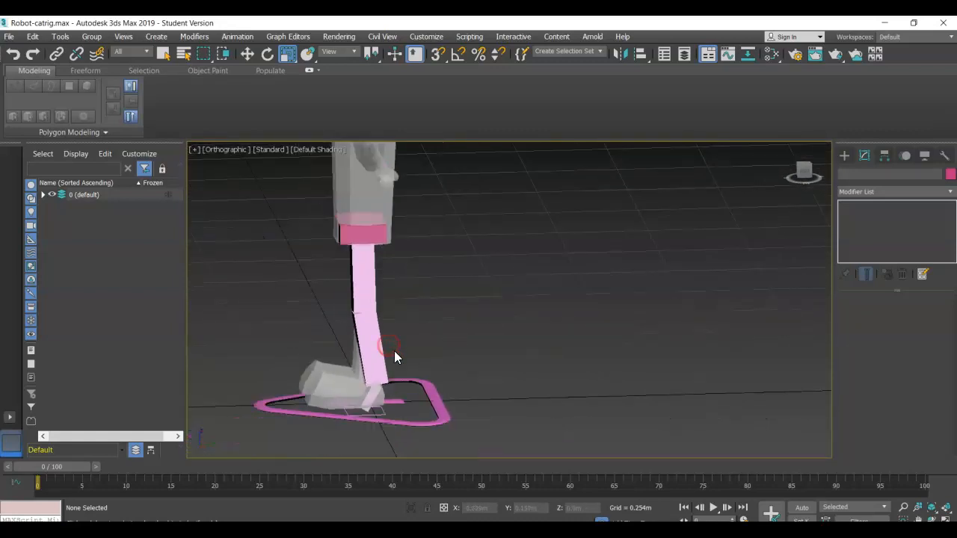
{"action": "scroll", "coordinate": [399, 356], "scroll_direction": "up", "scroll_amount": 2}
{"action": "left_click", "coordinate": [351, 407]}
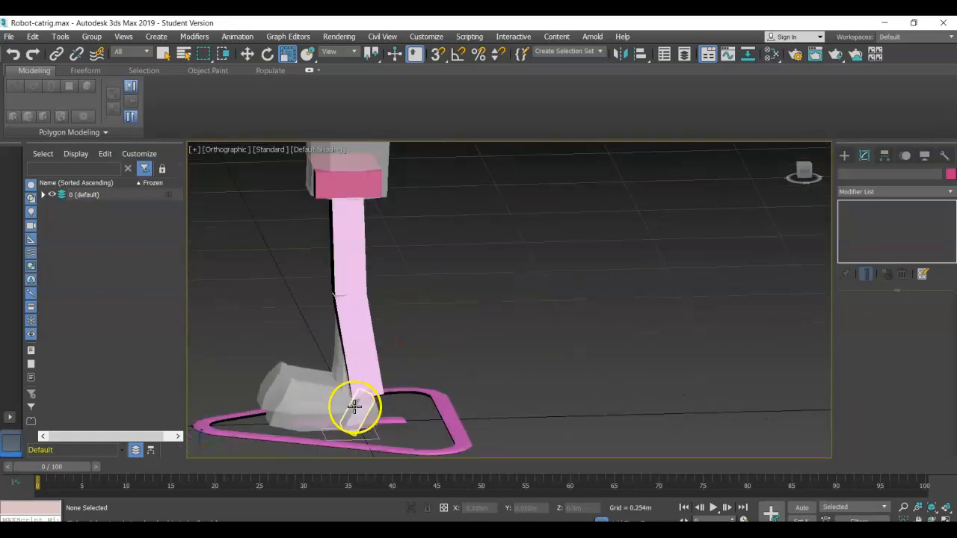
{"action": "left_click", "coordinate": [254, 52]}
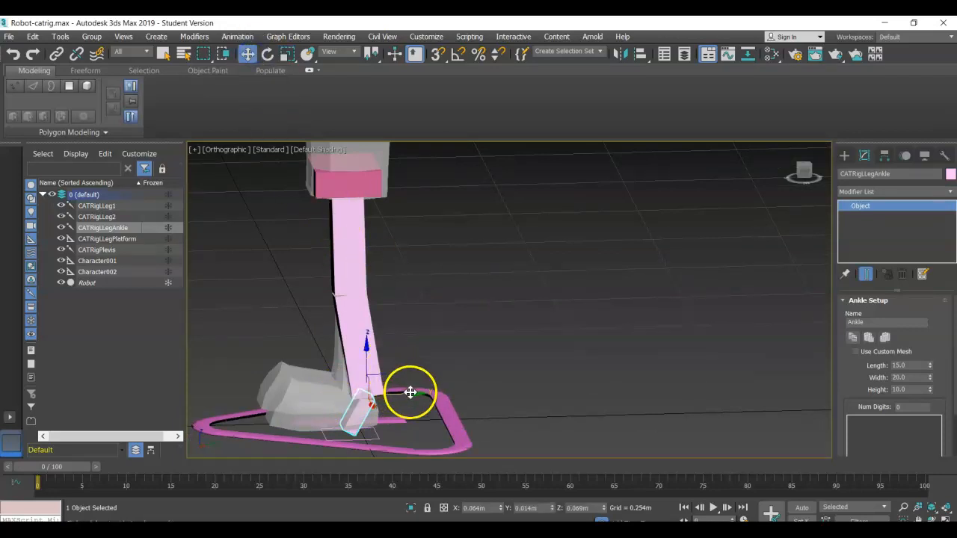
{"action": "left_click_drag", "start_coordinate": [411, 395], "coordinate": [404, 397]}
Step: Move the left lower leg bone at the knee to Y about -0.024 m
{"action": "left_click", "coordinate": [359, 323]}
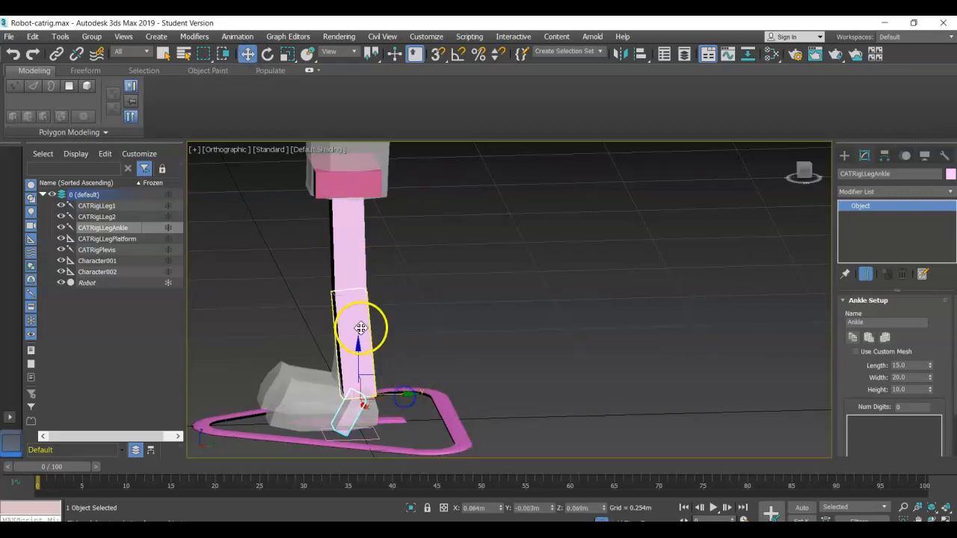
{"action": "left_click", "coordinate": [354, 302]}
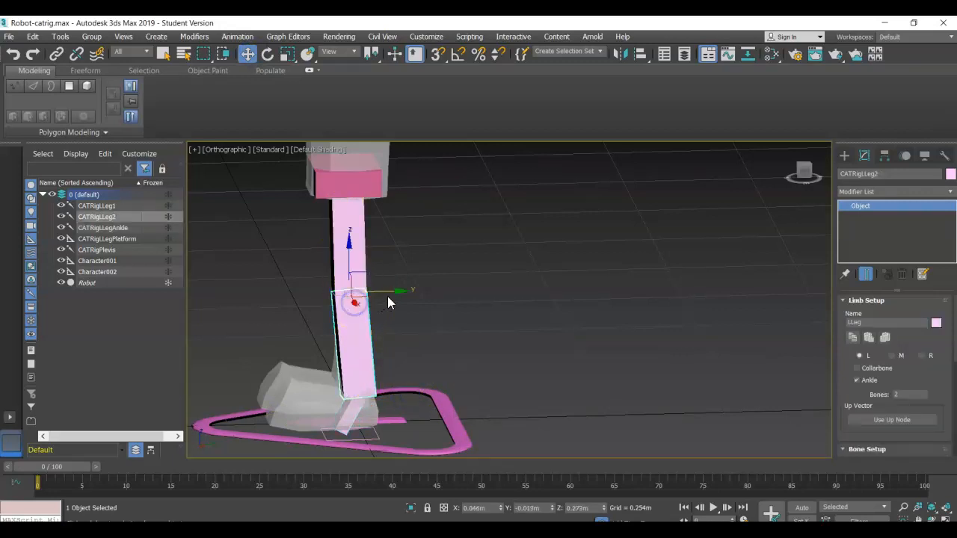
{"action": "left_click_drag", "start_coordinate": [395, 293], "coordinate": [393, 293]}
Step: Align the top of the left upper leg bone with the robot's thigh in the left view, at Y about -0.012 m
{"action": "middle_click_drag", "start_coordinate": [432, 300], "coordinate": [603, 286], "text": "alt"}
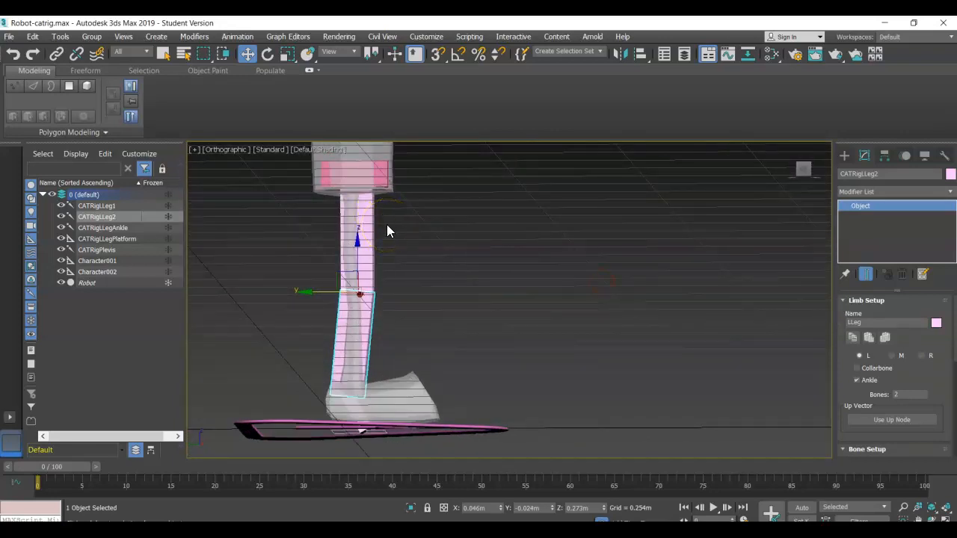
{"action": "key", "text": "l"}
{"action": "scroll", "coordinate": [456, 262], "scroll_direction": "up", "scroll_amount": 5}
{"action": "middle_click_drag", "start_coordinate": [534, 317], "coordinate": [400, 331]}
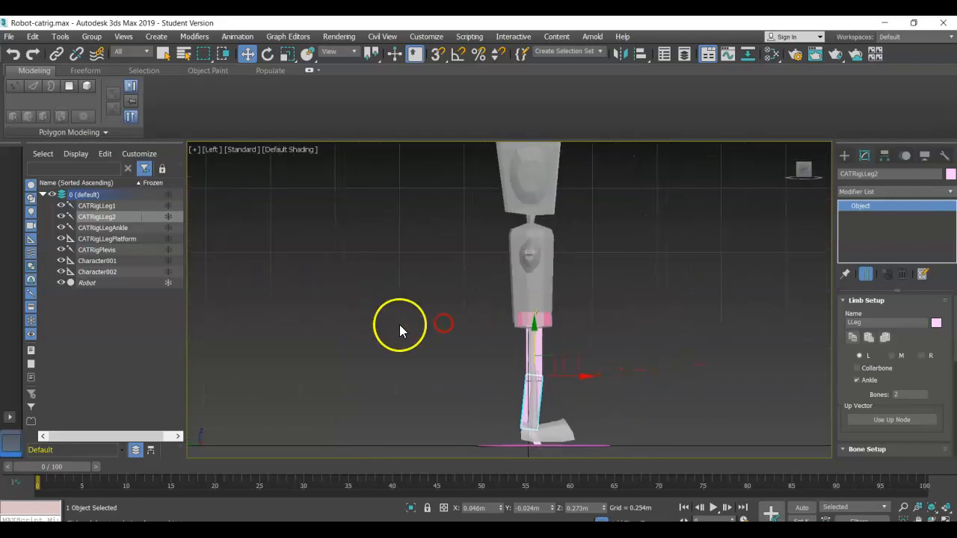
{"action": "scroll", "coordinate": [555, 355], "scroll_direction": "up", "scroll_amount": 3}
{"action": "scroll", "coordinate": [555, 357], "scroll_direction": "up", "scroll_amount": 3}
{"action": "left_click", "coordinate": [459, 249]}
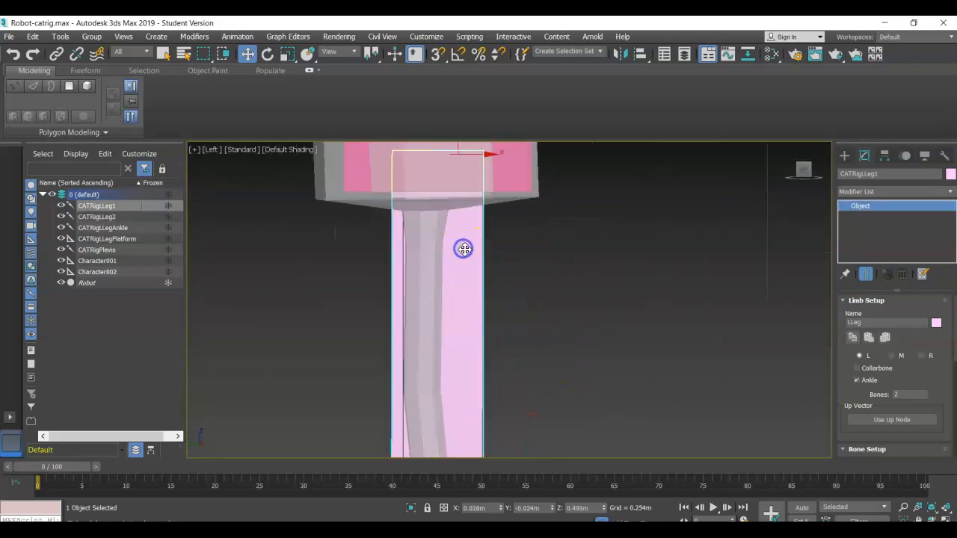
{"action": "left_click_drag", "start_coordinate": [490, 156], "coordinate": [472, 156]}
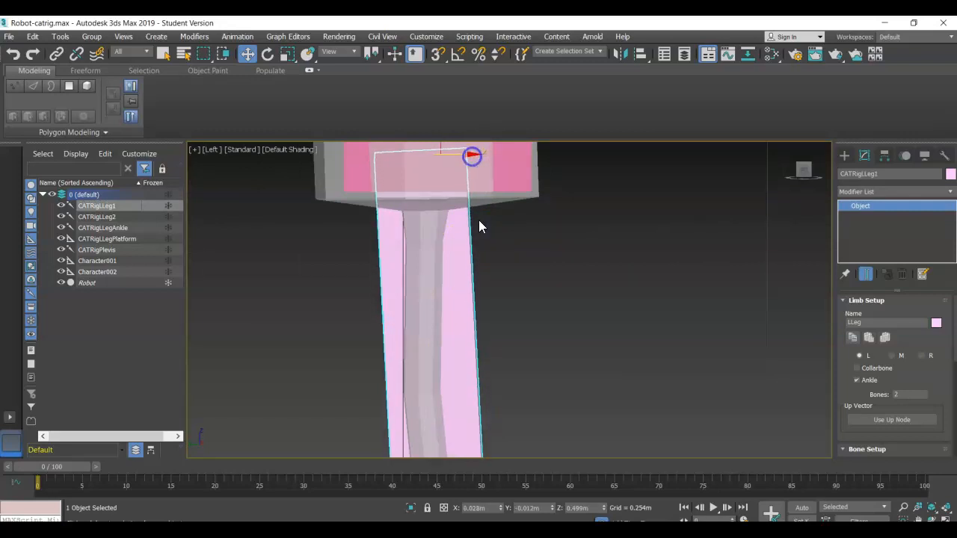
Step: Shift the left ankle bone in the left view to Y about -0.01 m so it sits under the robot's lower leg
{"action": "scroll", "coordinate": [479, 226], "scroll_direction": "down", "scroll_amount": 4}
{"action": "middle_click_drag", "start_coordinate": [507, 282], "coordinate": [505, 192]}
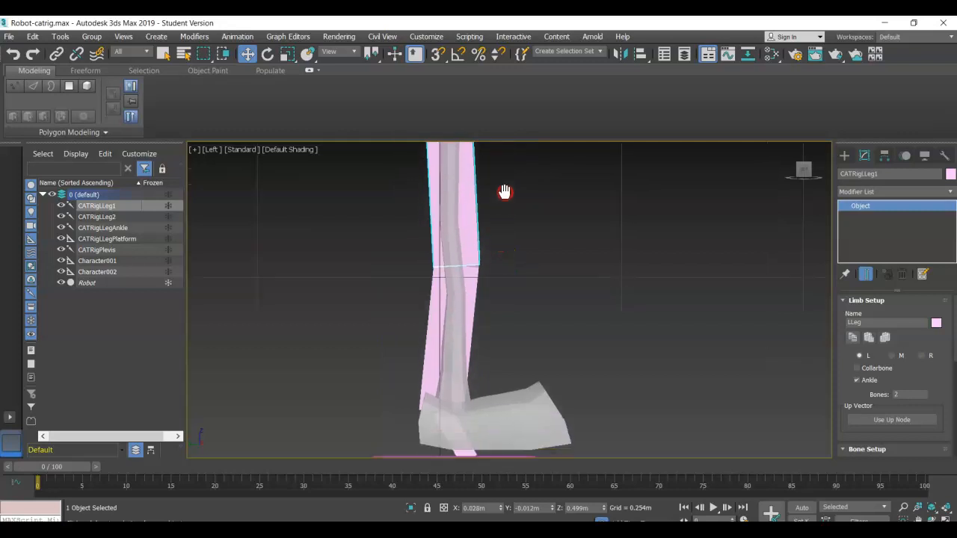
{"action": "left_click", "coordinate": [455, 420]}
{"action": "left_click_drag", "start_coordinate": [490, 410], "coordinate": [494, 412]}
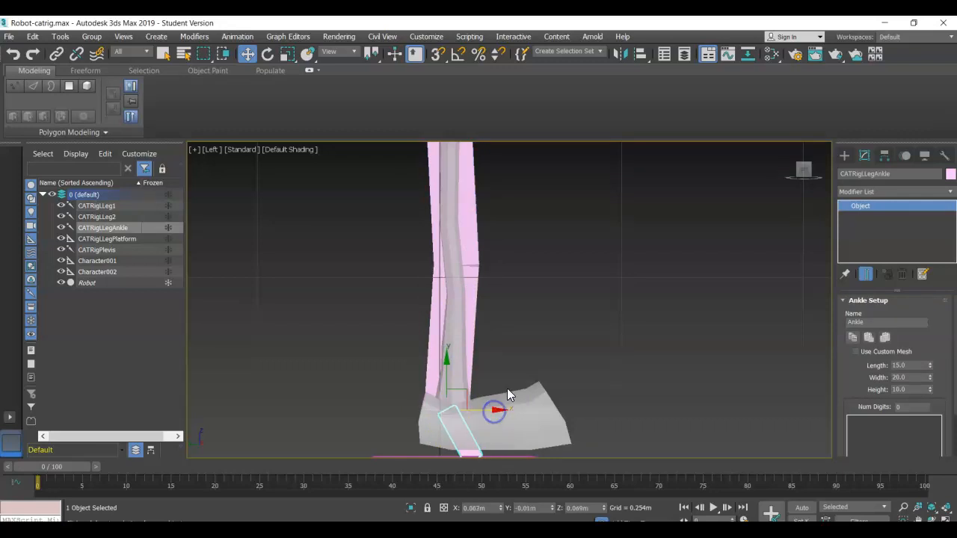
Step: Set the left ankle bone's Length to 14.9
{"action": "scroll", "coordinate": [507, 380], "scroll_direction": "down", "scroll_amount": 1}
{"action": "middle_click_drag", "start_coordinate": [581, 313], "coordinate": [452, 329], "text": "alt"}
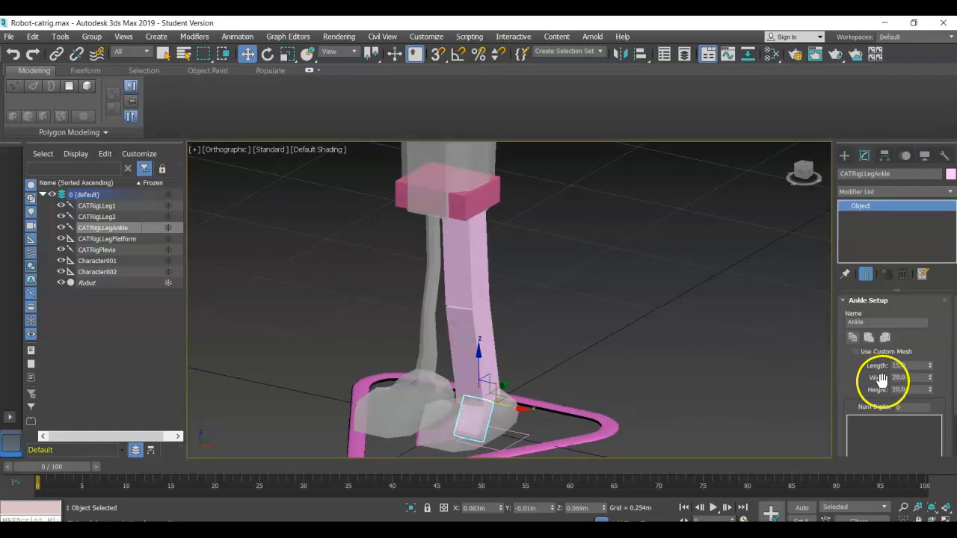
{"action": "left_click_drag", "start_coordinate": [931, 369], "coordinate": [931, 370]}
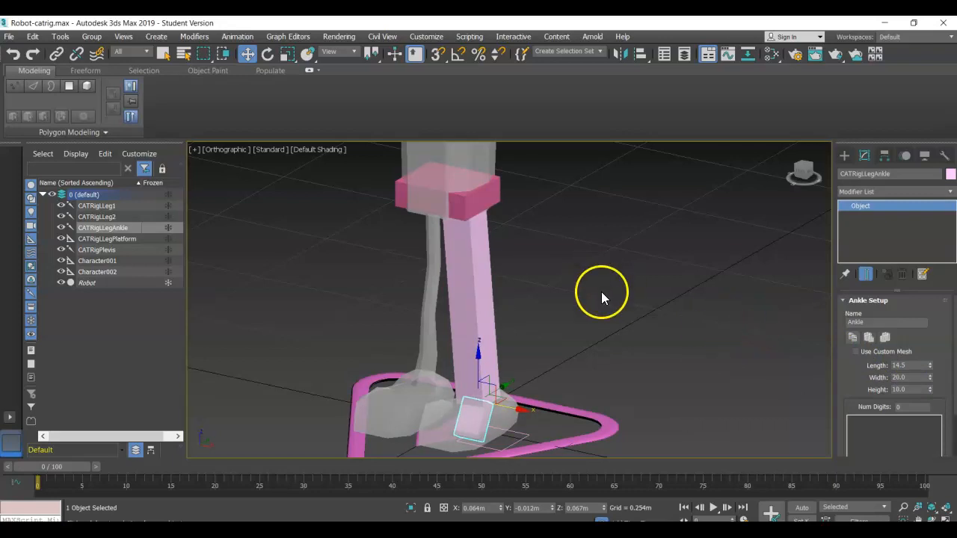
{"action": "middle_click_drag", "start_coordinate": [612, 320], "coordinate": [573, 320], "text": "alt"}
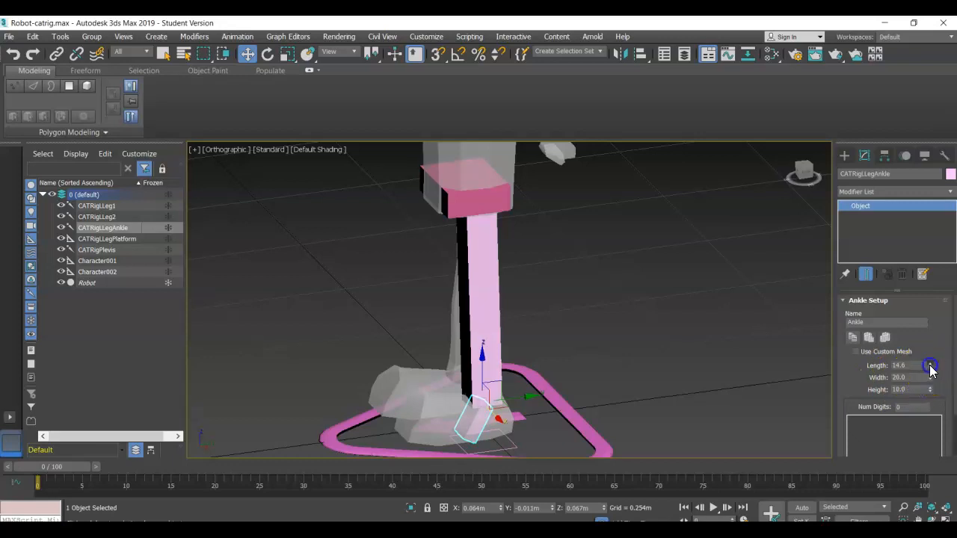
{"action": "left_click_drag", "start_coordinate": [931, 367], "coordinate": [930, 366]}
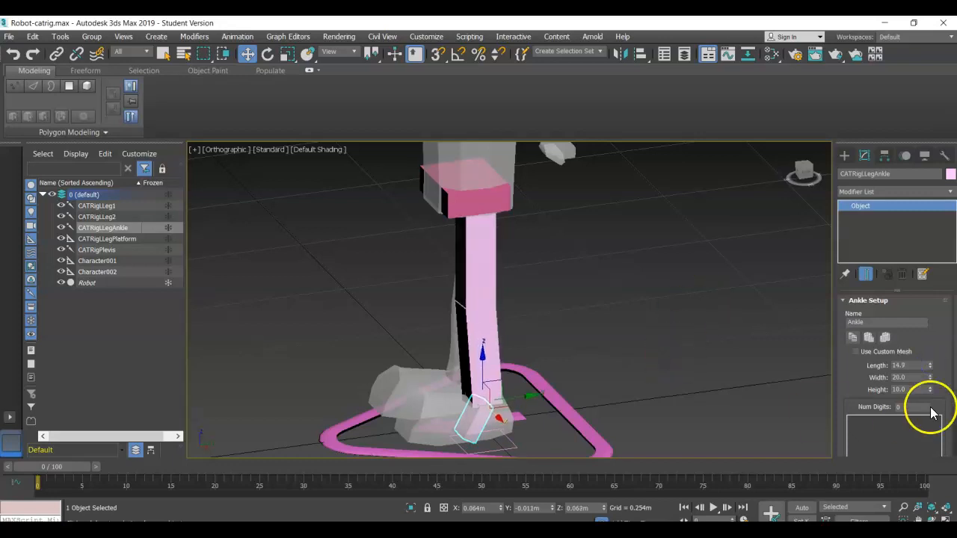
{"action": "scroll", "coordinate": [853, 378], "scroll_direction": "down", "scroll_amount": 2}
{"action": "scroll", "coordinate": [928, 352], "scroll_direction": "down", "scroll_amount": 2}
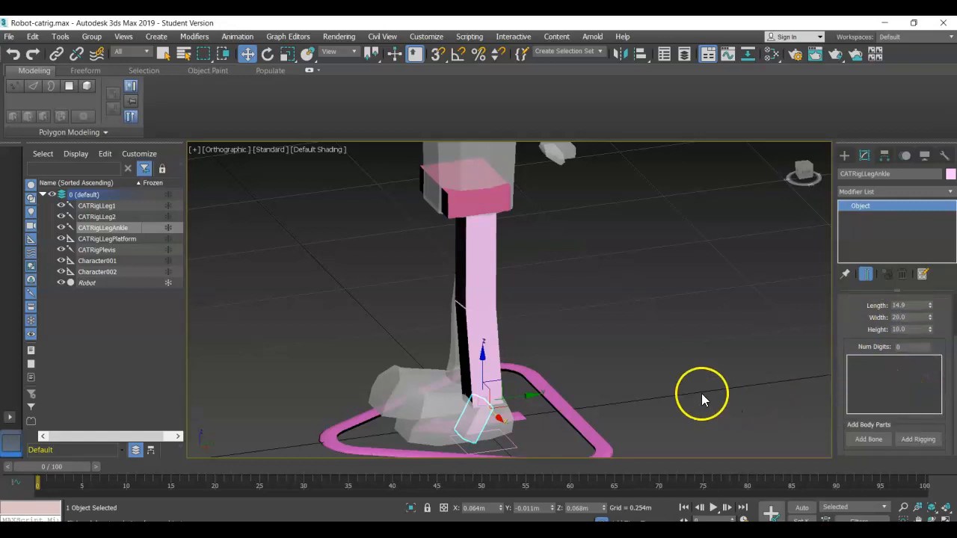
{"action": "scroll", "coordinate": [927, 344], "scroll_direction": "up", "scroll_amount": 3}
{"action": "scroll", "coordinate": [934, 342], "scroll_direction": "up", "scroll_amount": 1}
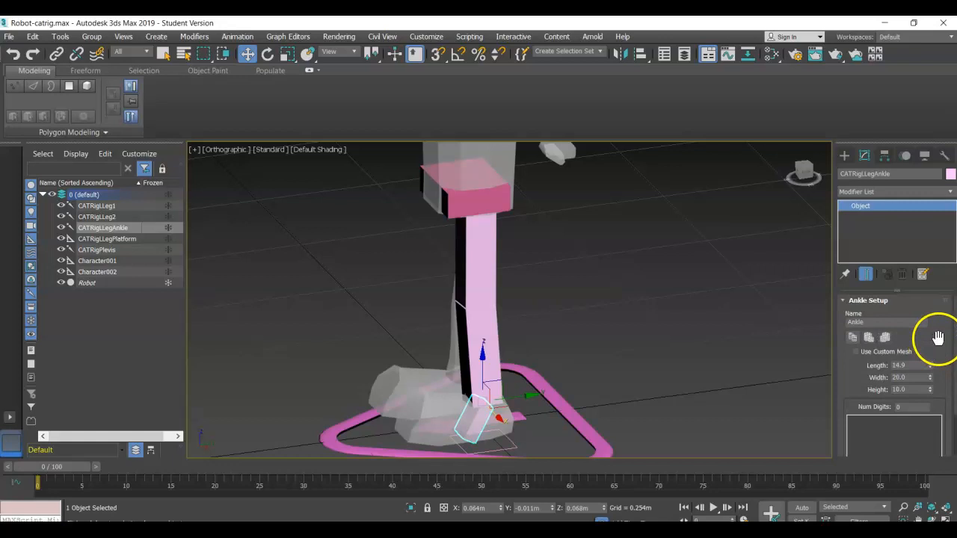
Step: Give the left ankle bone one digit by setting its Num Digits to 1
{"action": "left_click", "coordinate": [470, 338]}
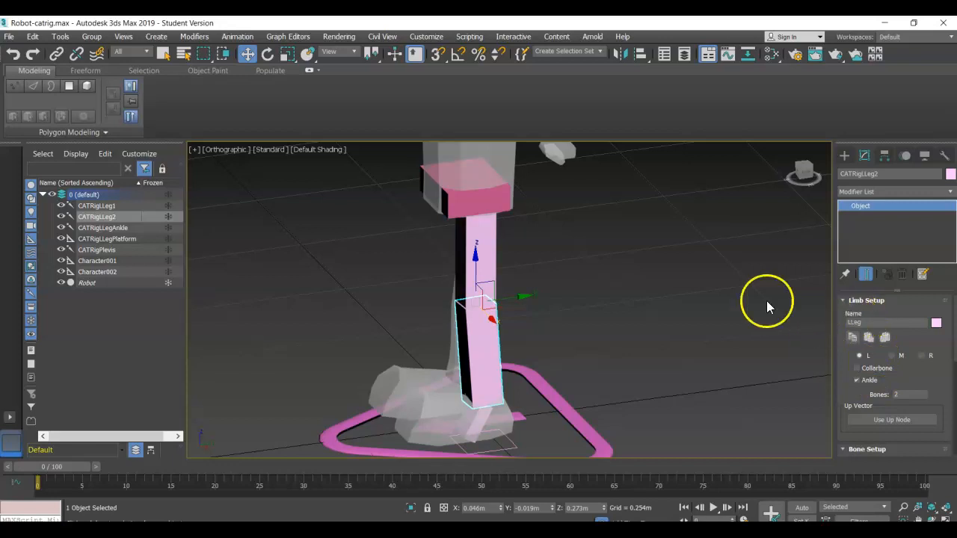
{"action": "left_click", "coordinate": [490, 249]}
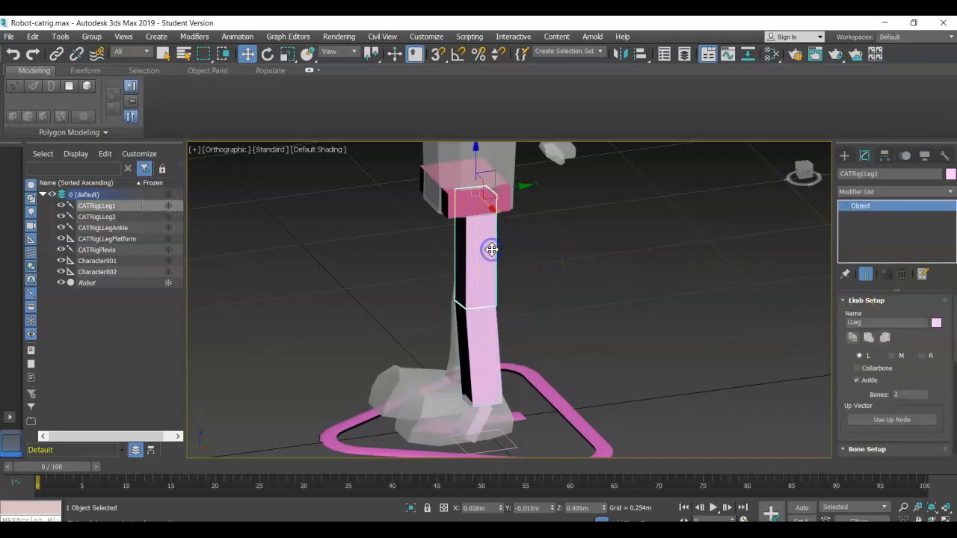
{"action": "left_click", "coordinate": [476, 325]}
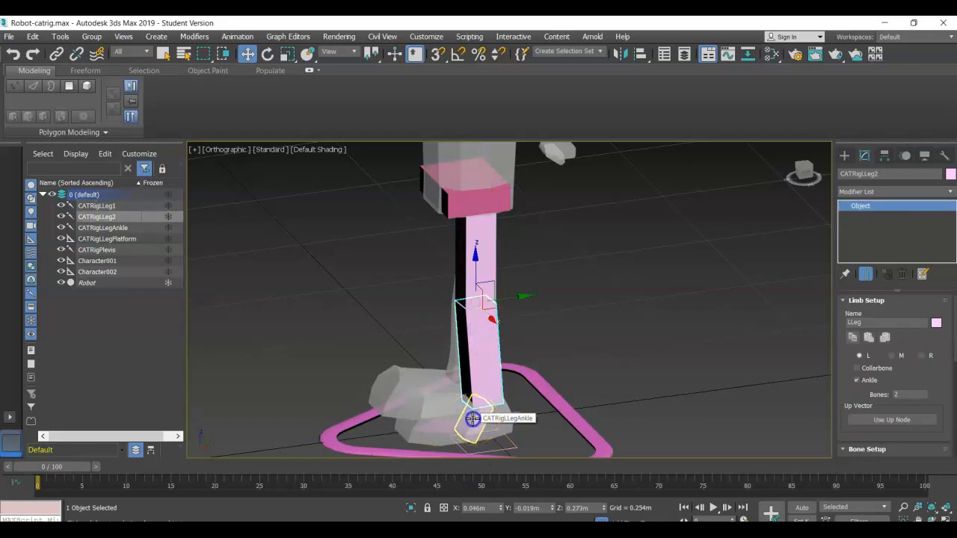
{"action": "left_click", "coordinate": [472, 419]}
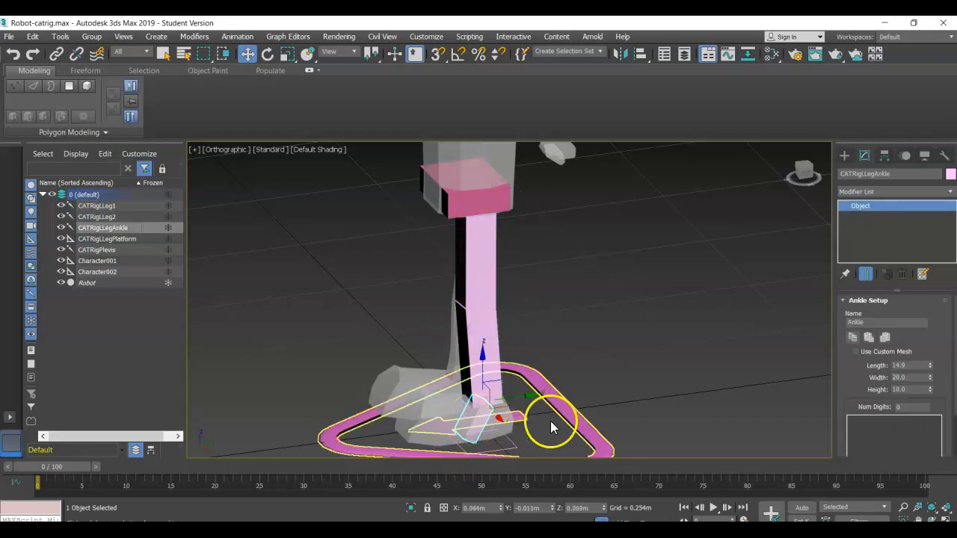
{"action": "scroll", "coordinate": [942, 359], "scroll_direction": "down", "scroll_amount": 3}
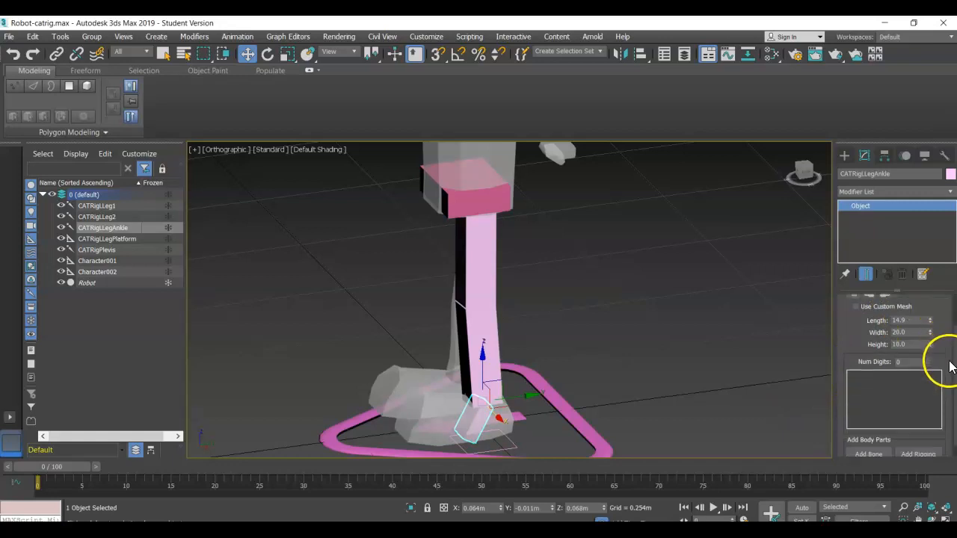
{"action": "left_click", "coordinate": [907, 347]}
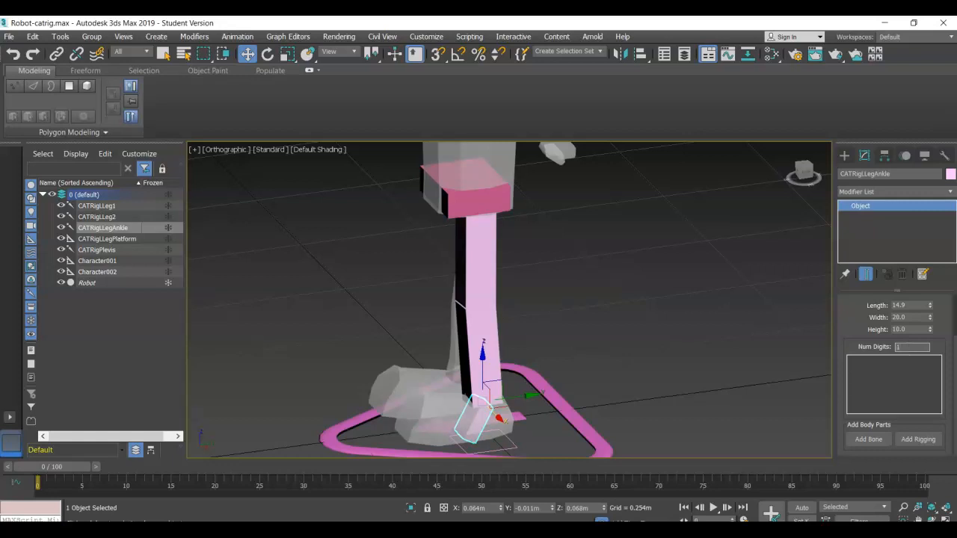
{"action": "key", "text": "Return"}
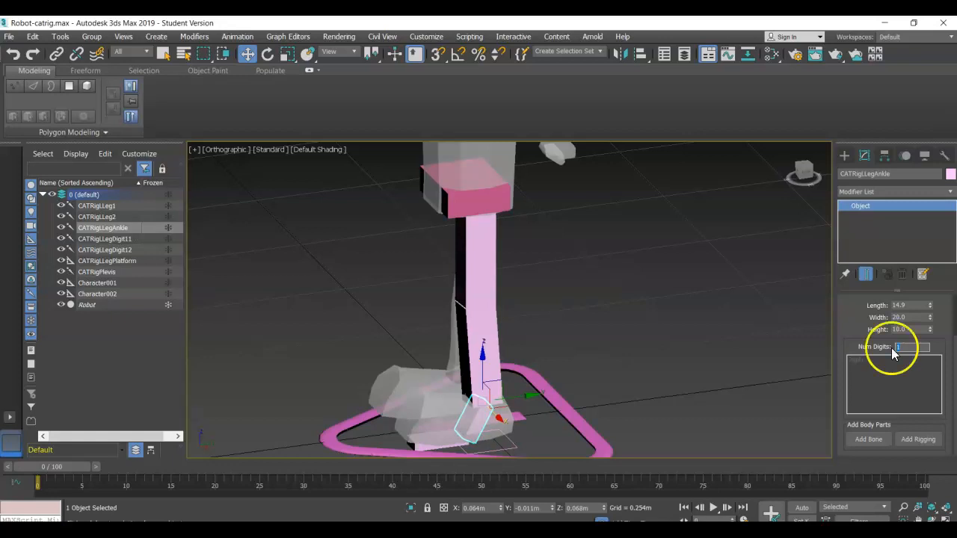
Step: Examine the two toe bones of the left foot one after the other, along with their digit settings
{"action": "middle_click_drag", "start_coordinate": [519, 438], "coordinate": [490, 391]}
{"action": "scroll", "coordinate": [475, 391], "scroll_direction": "up", "scroll_amount": 6}
{"action": "scroll", "coordinate": [478, 382], "scroll_direction": "up", "scroll_amount": 2}
{"action": "scroll", "coordinate": [483, 365], "scroll_direction": "down", "scroll_amount": 2}
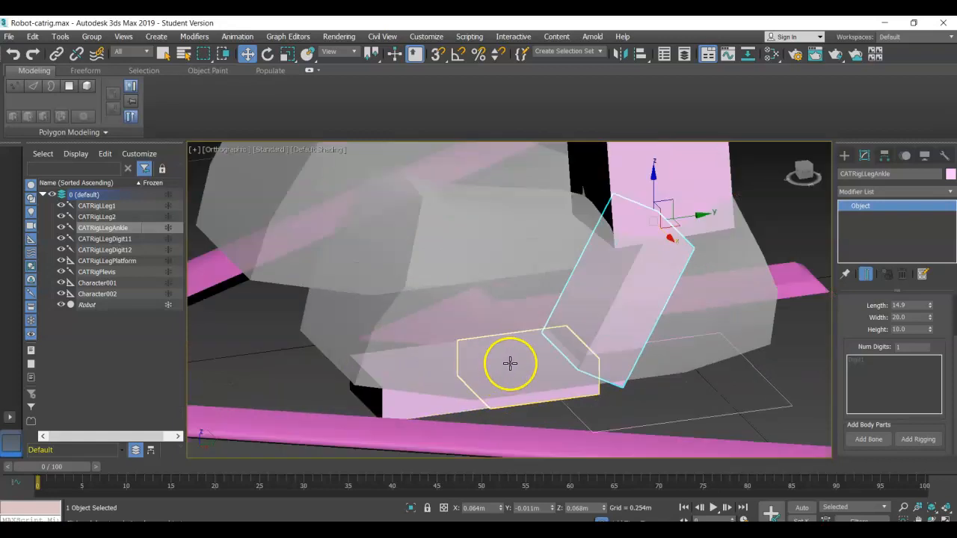
{"action": "left_click", "coordinate": [510, 364]}
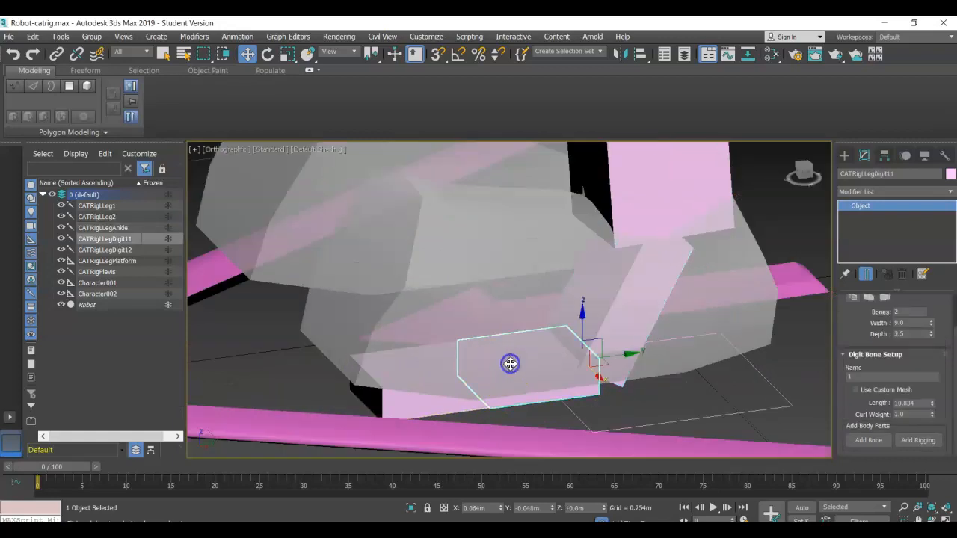
{"action": "left_click", "coordinate": [448, 370]}
{"action": "left_click", "coordinate": [519, 362]}
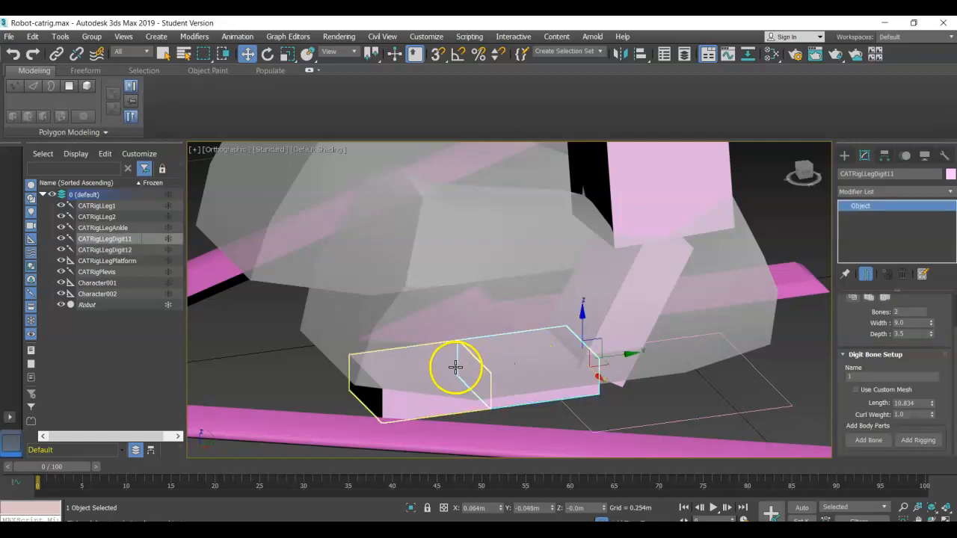
{"action": "left_click", "coordinate": [455, 366]}
{"action": "left_click", "coordinate": [509, 365]}
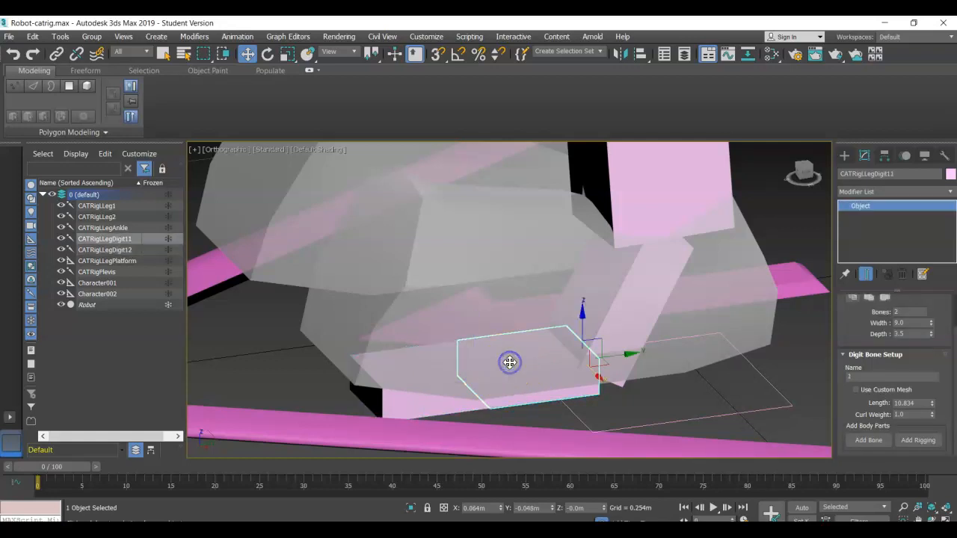
{"action": "left_click", "coordinate": [446, 369]}
{"action": "left_click", "coordinate": [513, 359]}
{"action": "left_click", "coordinate": [456, 367]}
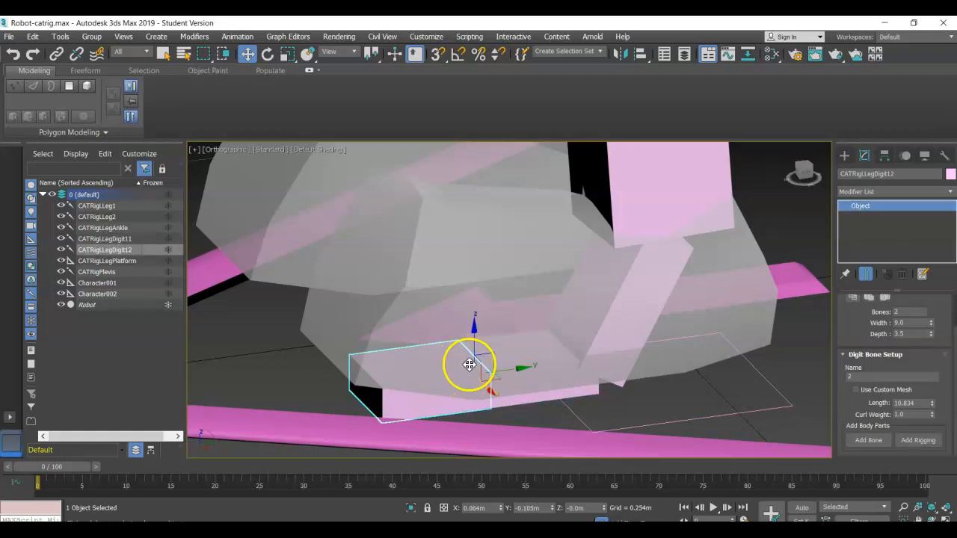
{"action": "left_click", "coordinate": [536, 351]}
{"action": "scroll", "coordinate": [879, 341], "scroll_direction": "up", "scroll_amount": 2}
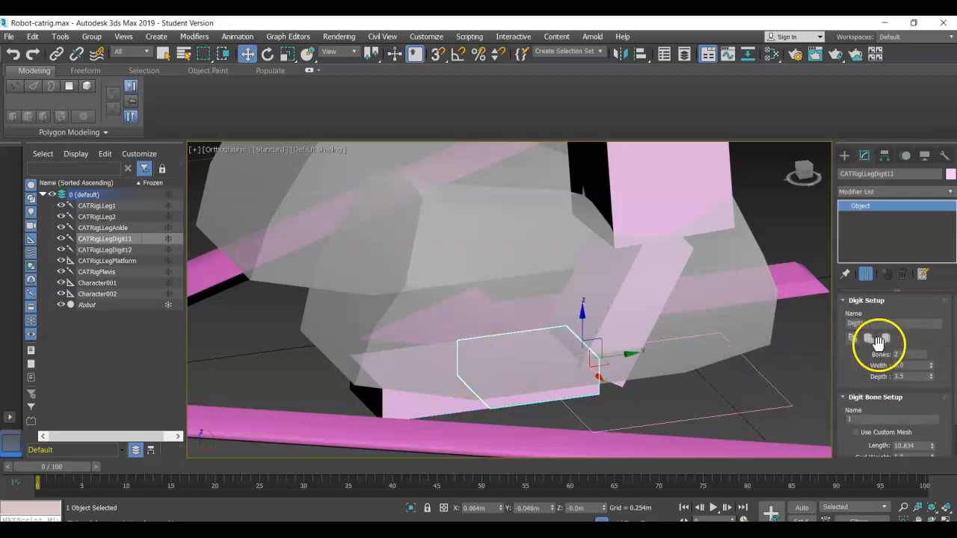
{"action": "left_click", "coordinate": [446, 363]}
{"action": "left_click", "coordinate": [511, 357]}
Step: Raise both left toe bones together into the robot's foot, to Z about 0.016 m
{"action": "mouse_move", "coordinate": [585, 318]}
{"action": "left_mouse_down"}
{"action": "mouse_move", "coordinate": [573, 312]}
{"action": "mouse_move", "coordinate": [575, 323]}
{"action": "left_mouse_up"}
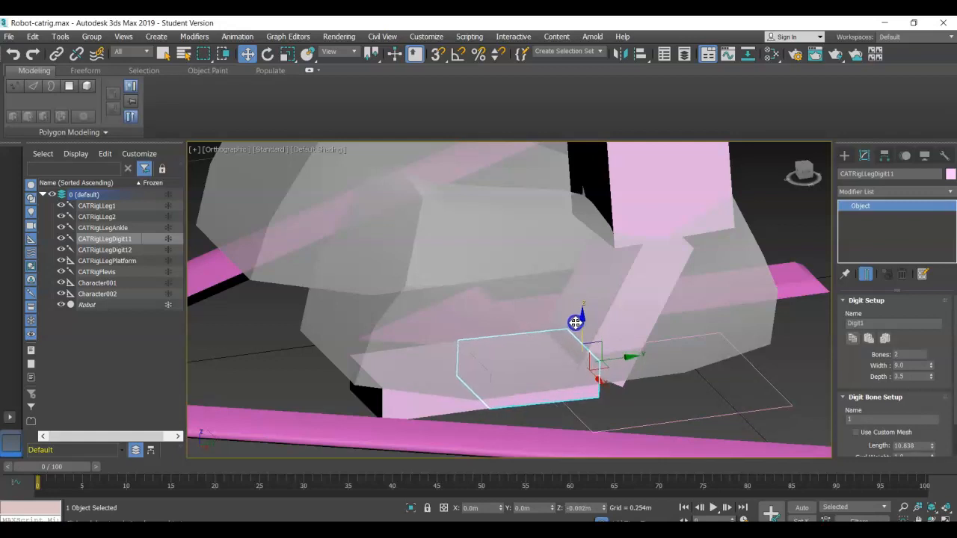
{"action": "left_click", "coordinate": [545, 349], "text": "ctrl"}
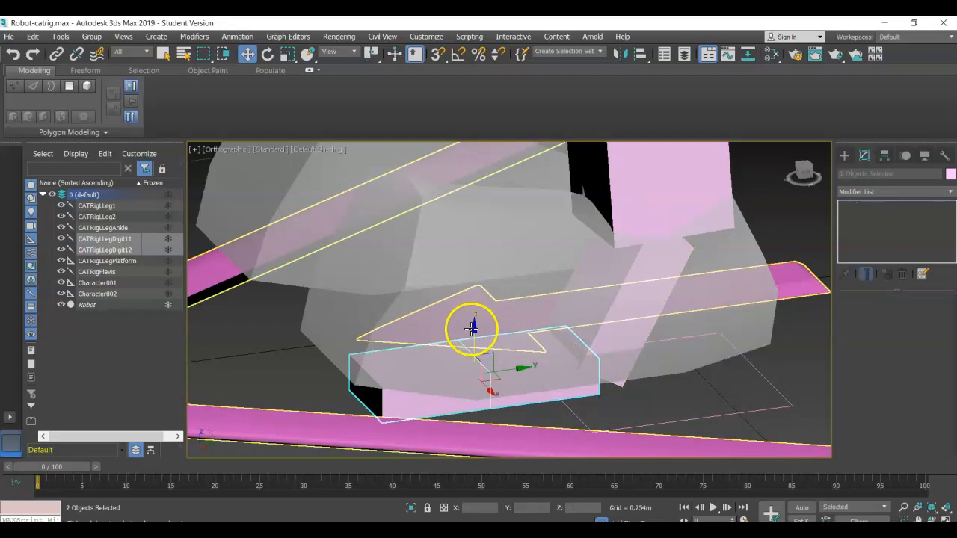
{"action": "left_click_drag", "start_coordinate": [475, 328], "coordinate": [494, 299]}
{"action": "middle_click_drag", "start_coordinate": [546, 342], "coordinate": [525, 327], "text": "alt"}
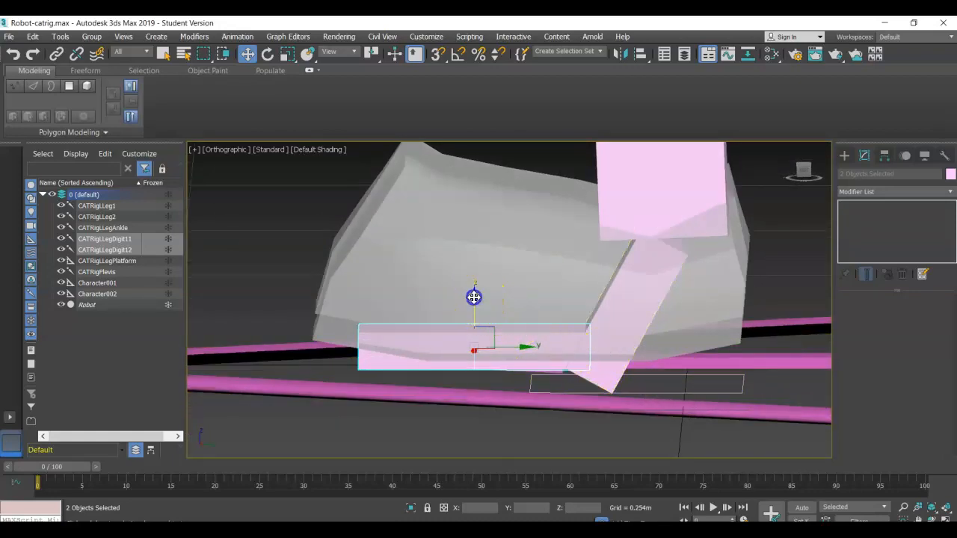
{"action": "left_click_drag", "start_coordinate": [474, 297], "coordinate": [513, 299]}
Step: Widen the left toe digit to a Width of 15.84 so it fills more of the robot's foot
{"action": "middle_click_drag", "start_coordinate": [510, 321], "coordinate": [608, 376], "text": "alt"}
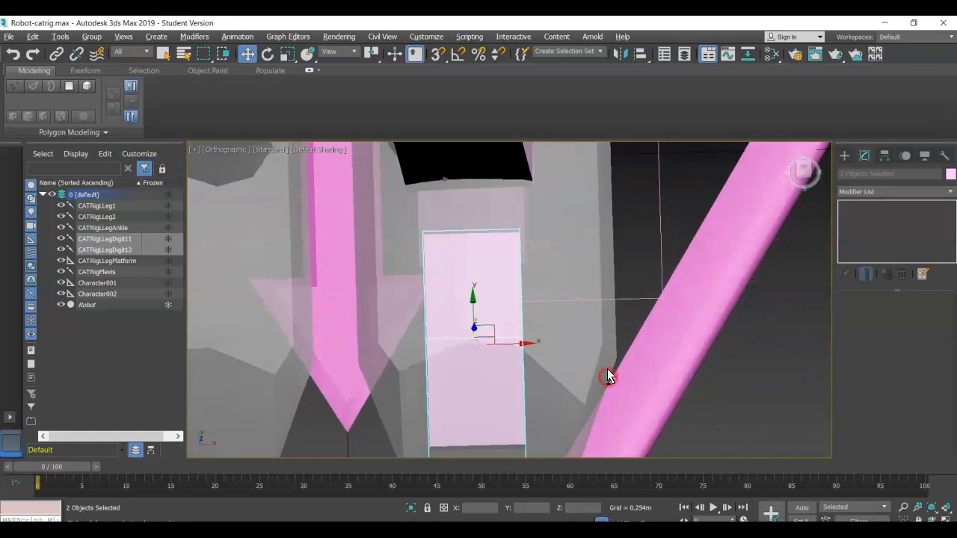
{"action": "left_click", "coordinate": [491, 286]}
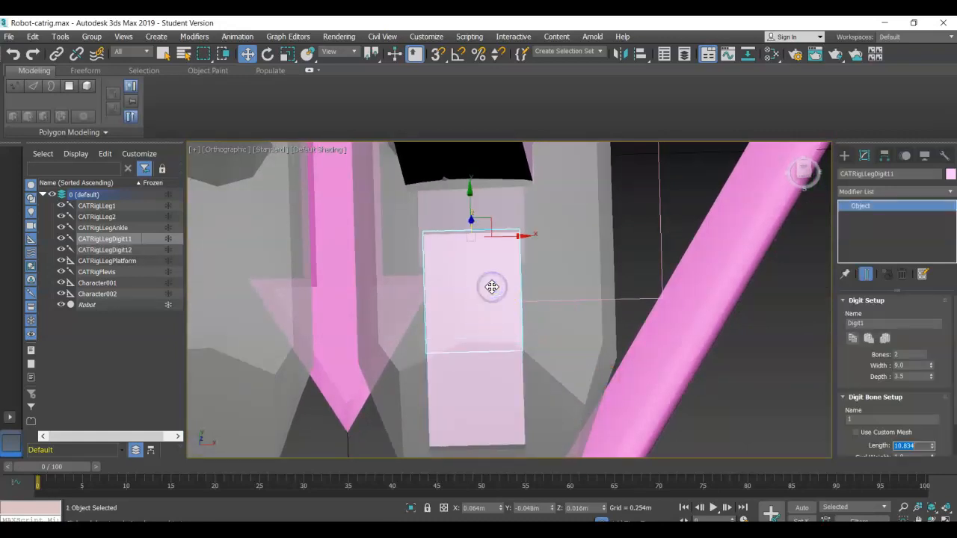
{"action": "scroll", "coordinate": [931, 406], "scroll_direction": "down", "scroll_amount": 2}
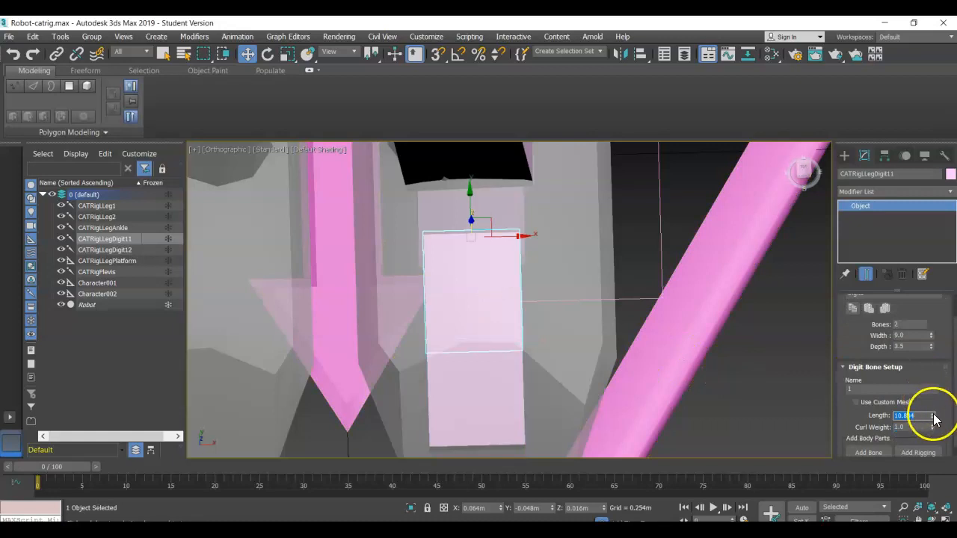
{"action": "left_click", "coordinate": [468, 368]}
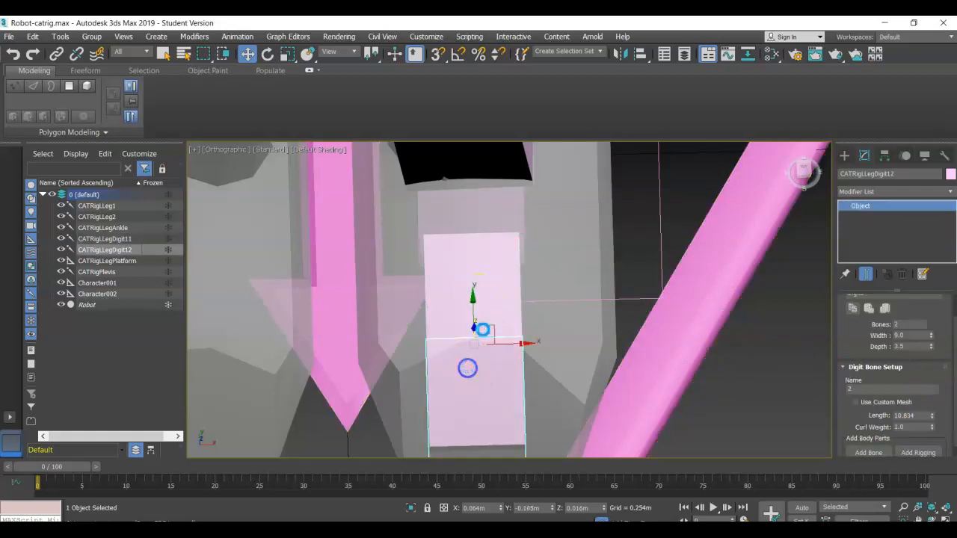
{"action": "left_click", "coordinate": [485, 306]}
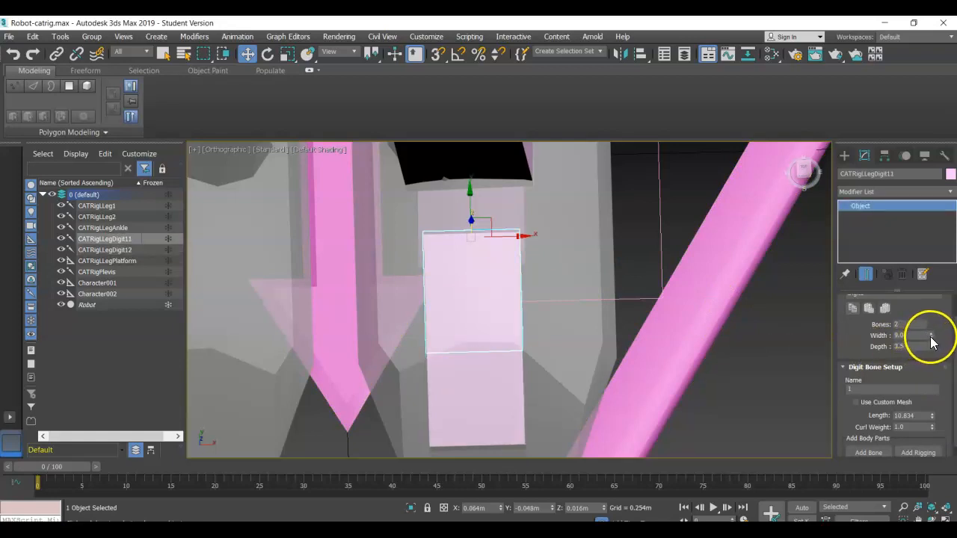
{"action": "left_click_drag", "start_coordinate": [931, 337], "coordinate": [929, 299]}
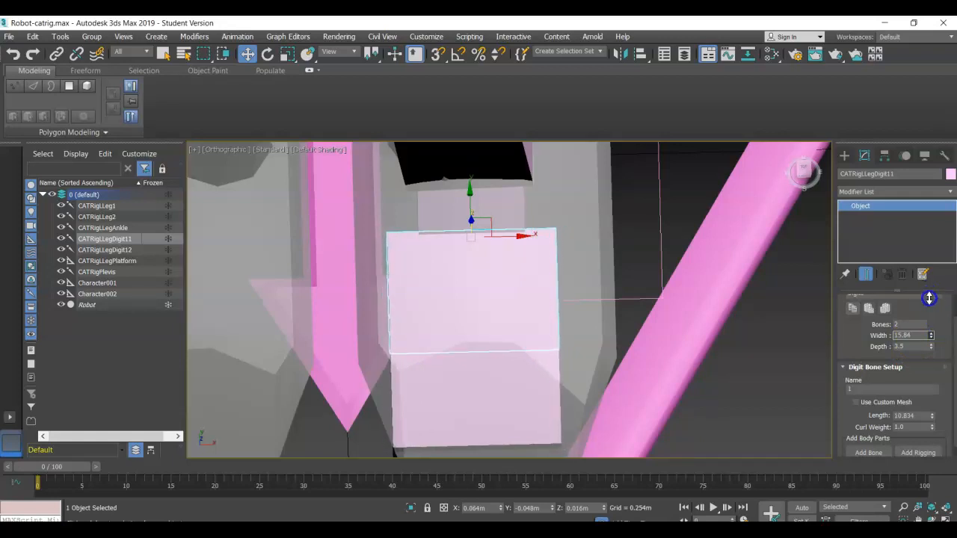
Step: Set the left toe digit's Depth to 3.395 and its rear bone's Length to 10.894
{"action": "middle_click_drag", "start_coordinate": [601, 292], "coordinate": [570, 264], "text": "alt"}
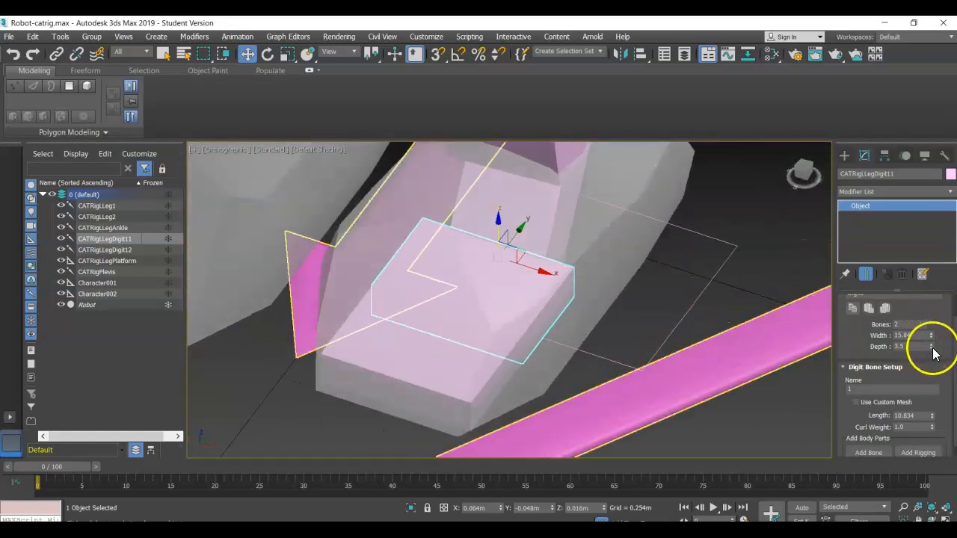
{"action": "left_click_drag", "start_coordinate": [933, 347], "coordinate": [932, 347]}
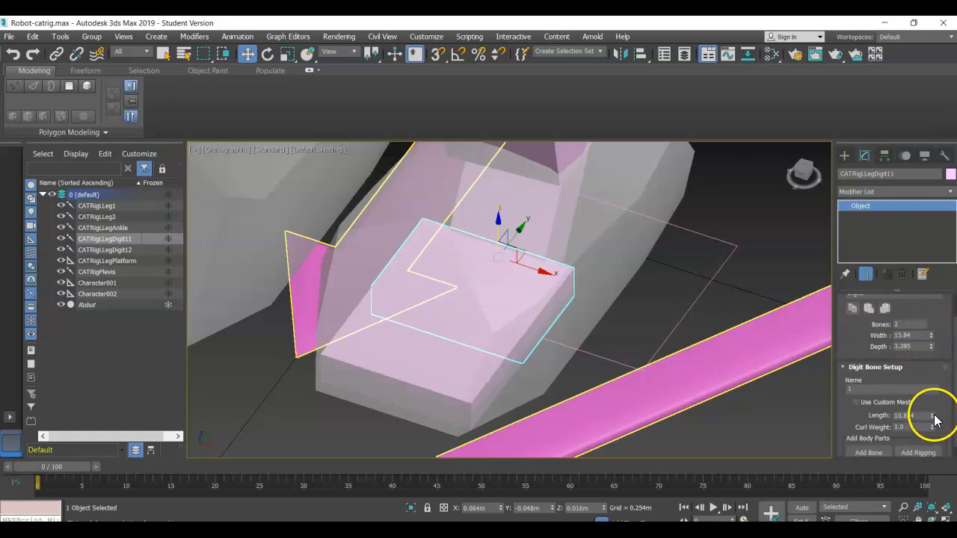
{"action": "left_click_drag", "start_coordinate": [935, 418], "coordinate": [934, 410]}
{"action": "scroll", "coordinate": [846, 359], "scroll_direction": "up", "scroll_amount": 2}
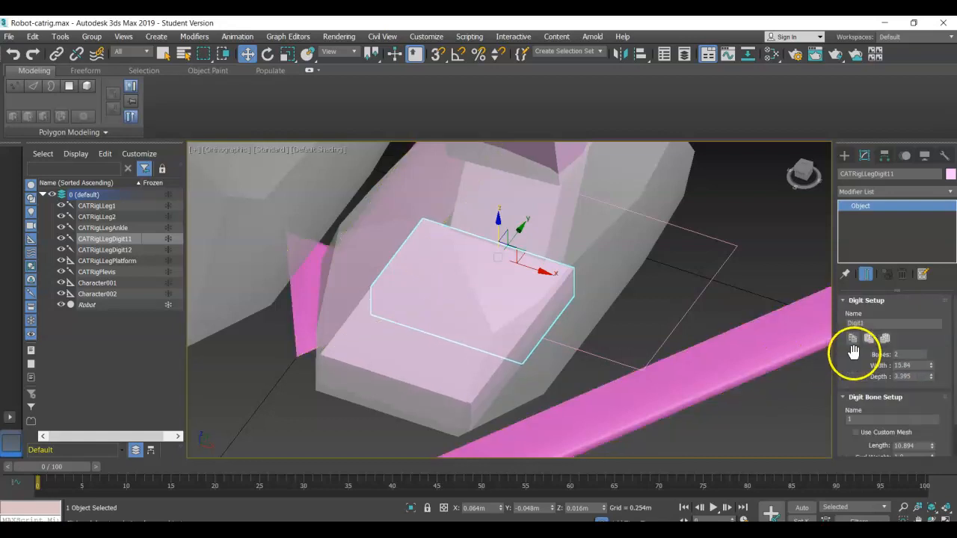
Step: Rotate the front left toe bone upward about 13° at its joint, viewed from the side, to follow the robot's foot
{"action": "left_click", "coordinate": [519, 221]}
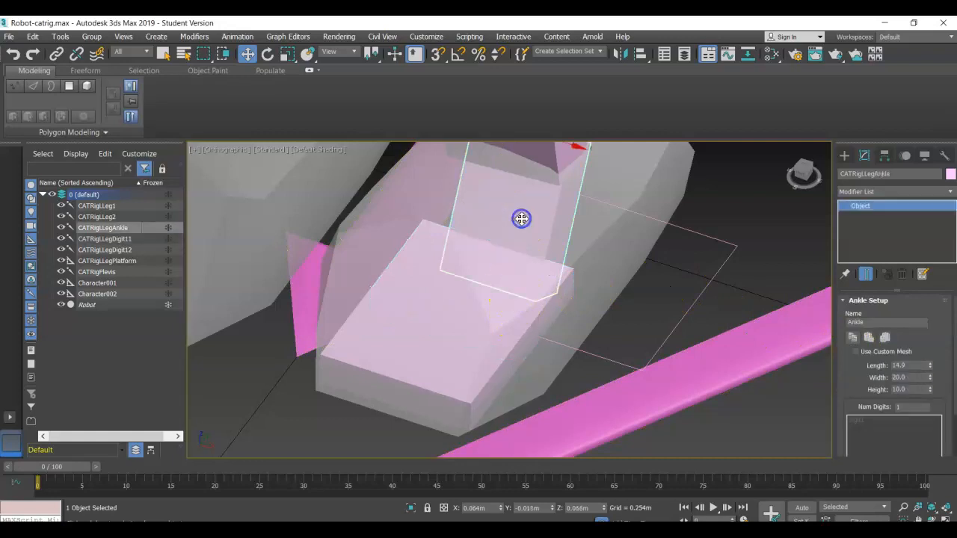
{"action": "left_click", "coordinate": [456, 358]}
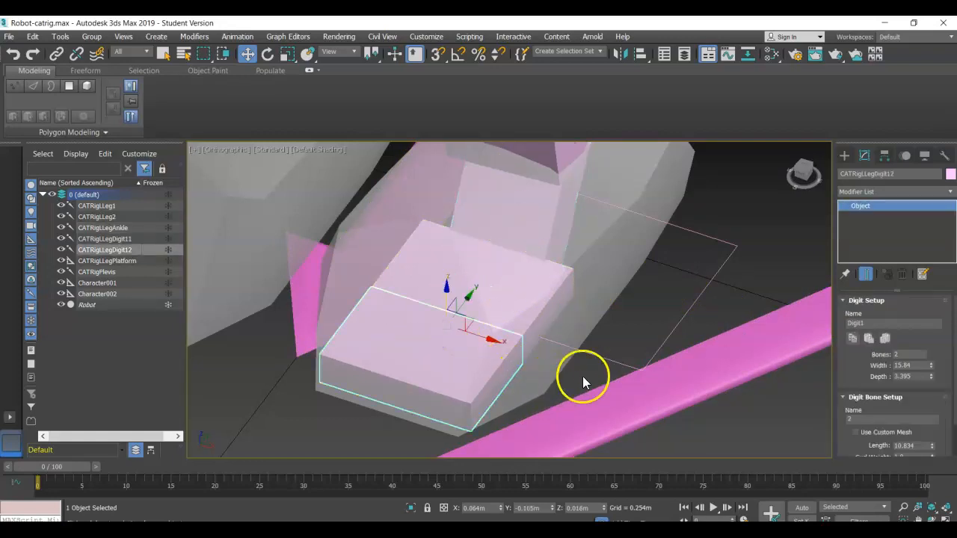
{"action": "middle_click_drag", "start_coordinate": [601, 370], "coordinate": [666, 344], "text": "alt"}
{"action": "middle_click_drag", "start_coordinate": [671, 340], "coordinate": [534, 334], "text": "alt"}
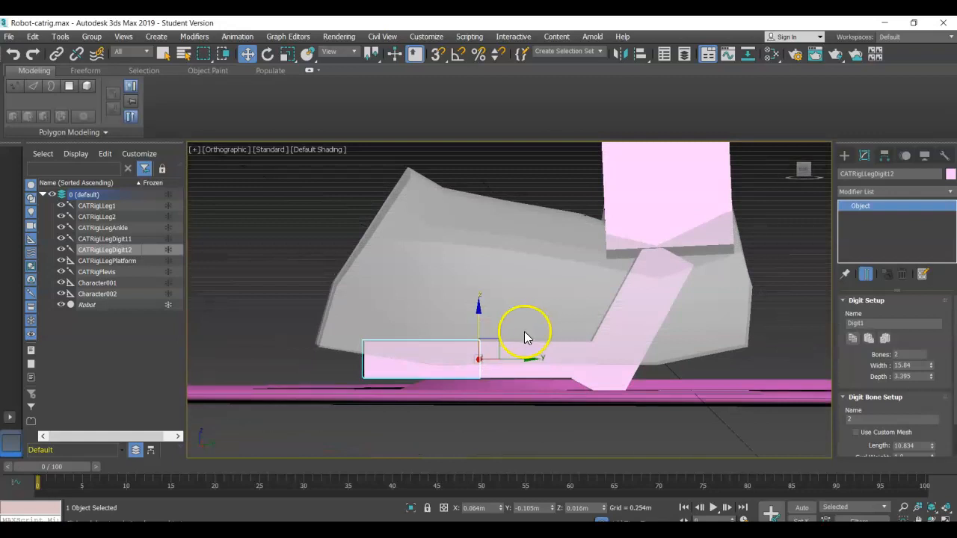
{"action": "left_click", "coordinate": [266, 55]}
{"action": "left_click_drag", "start_coordinate": [451, 322], "coordinate": [459, 317]}
{"action": "scroll", "coordinate": [886, 428], "scroll_direction": "down", "scroll_amount": 1}
{"action": "scroll", "coordinate": [894, 426], "scroll_direction": "down", "scroll_amount": 2}
{"action": "scroll", "coordinate": [890, 424], "scroll_direction": "up", "scroll_amount": 3}
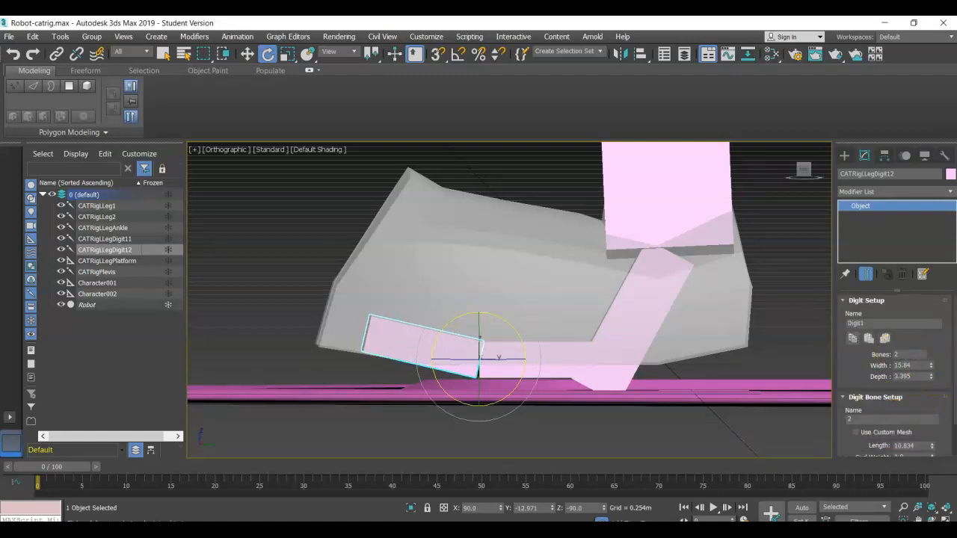
Step: Shift both left toe bones together slightly outward along X to centre them in the robot's foot
{"action": "scroll", "coordinate": [920, 441], "scroll_direction": "down", "scroll_amount": 1}
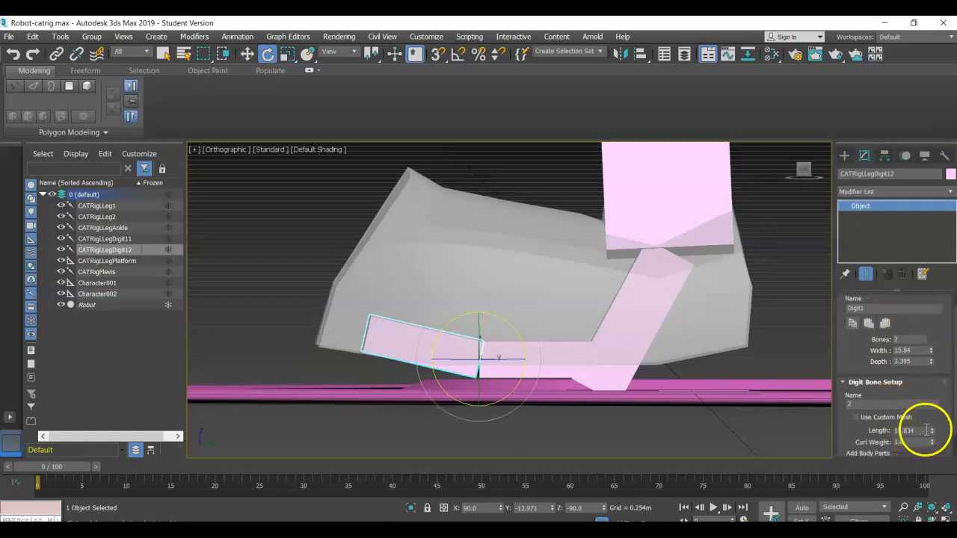
{"action": "middle_click_drag", "start_coordinate": [588, 376], "coordinate": [689, 461], "text": "alt"}
{"action": "left_click", "coordinate": [455, 208], "text": "ctrl"}
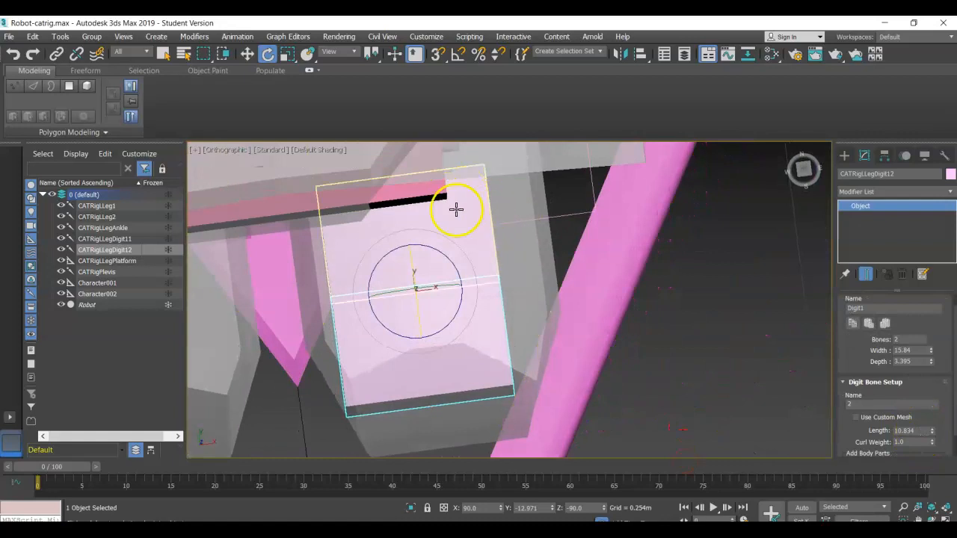
{"action": "left_click", "coordinate": [251, 58]}
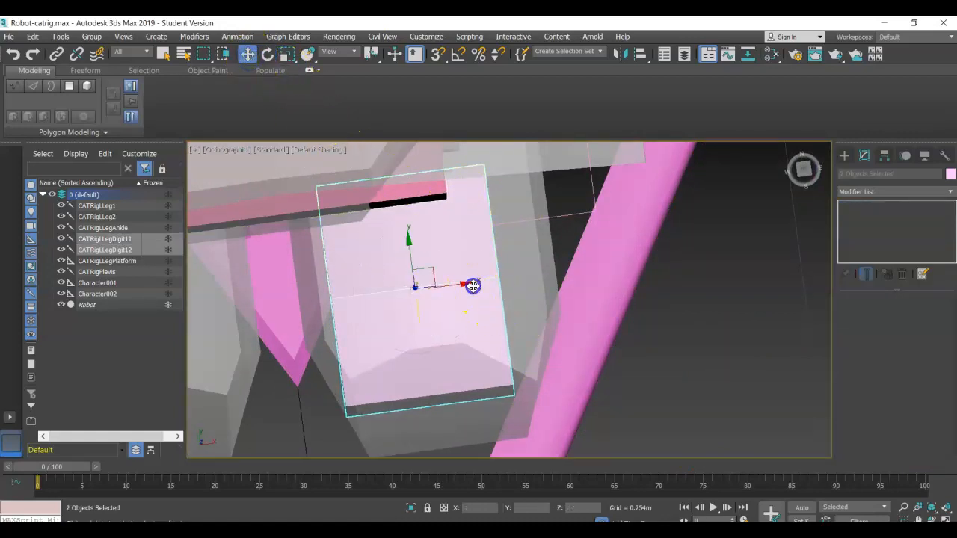
{"action": "left_click_drag", "start_coordinate": [464, 285], "coordinate": [479, 283]}
{"action": "middle_click_drag", "start_coordinate": [553, 303], "coordinate": [513, 261], "text": "alt"}
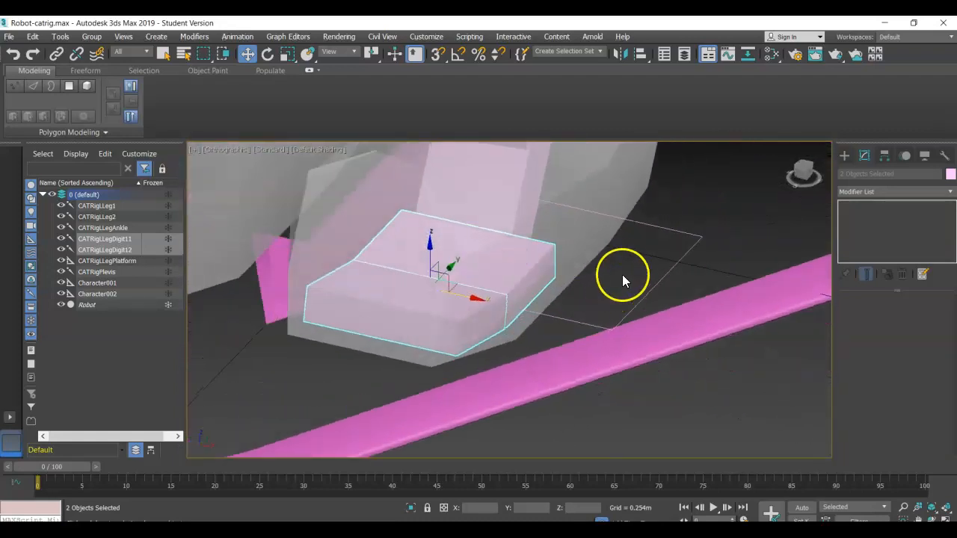
{"action": "scroll", "coordinate": [624, 273], "scroll_direction": "down", "scroll_amount": 5}
{"action": "middle_click_drag", "start_coordinate": [619, 241], "coordinate": [617, 365], "text": "alt"}
{"action": "scroll", "coordinate": [612, 365], "scroll_direction": "down", "scroll_amount": 5}
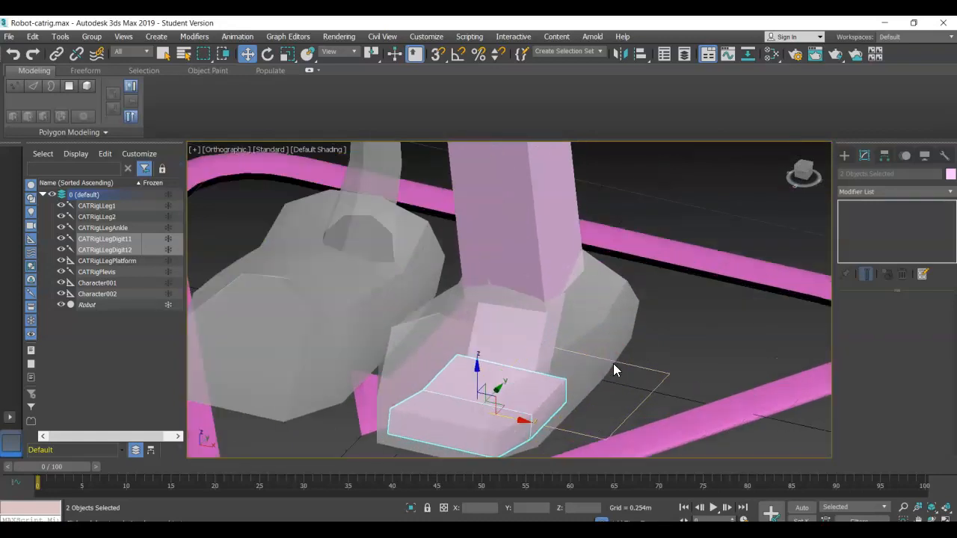
{"action": "scroll", "coordinate": [614, 356], "scroll_direction": "down", "scroll_amount": 2}
{"action": "middle_click_drag", "start_coordinate": [616, 336], "coordinate": [647, 330], "text": "alt"}
{"action": "scroll", "coordinate": [622, 323], "scroll_direction": "up", "scroll_amount": 4}
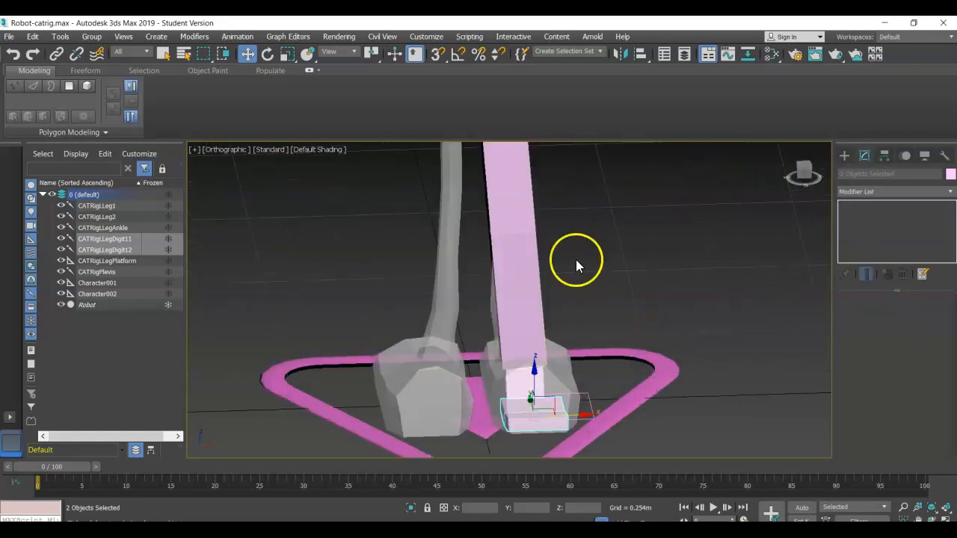
Step: Inspect the names of the pelvis, both left leg bones, the ankle and the two toe bones one by one
{"action": "left_click", "coordinate": [598, 260]}
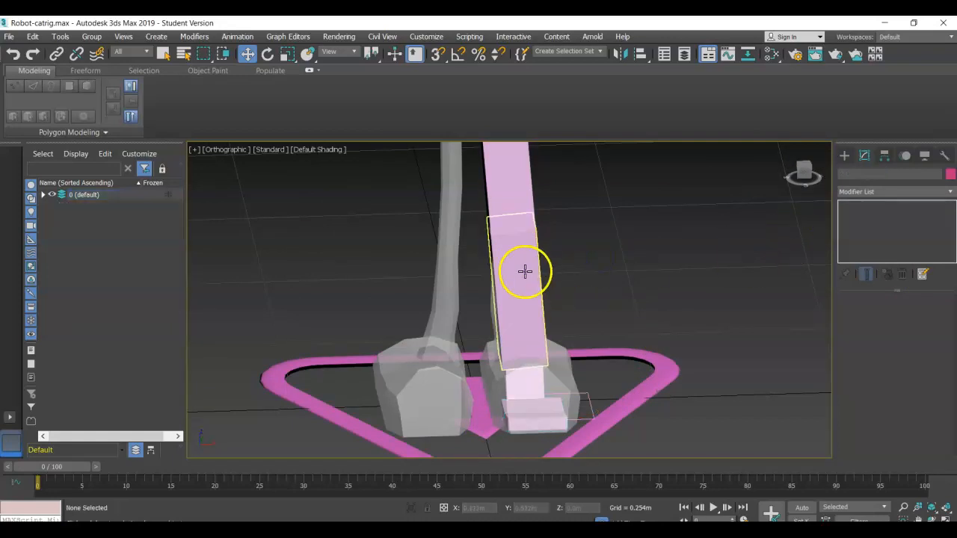
{"action": "scroll", "coordinate": [569, 212], "scroll_direction": "up", "scroll_amount": 3}
{"action": "scroll", "coordinate": [569, 212], "scroll_direction": "down", "scroll_amount": 6}
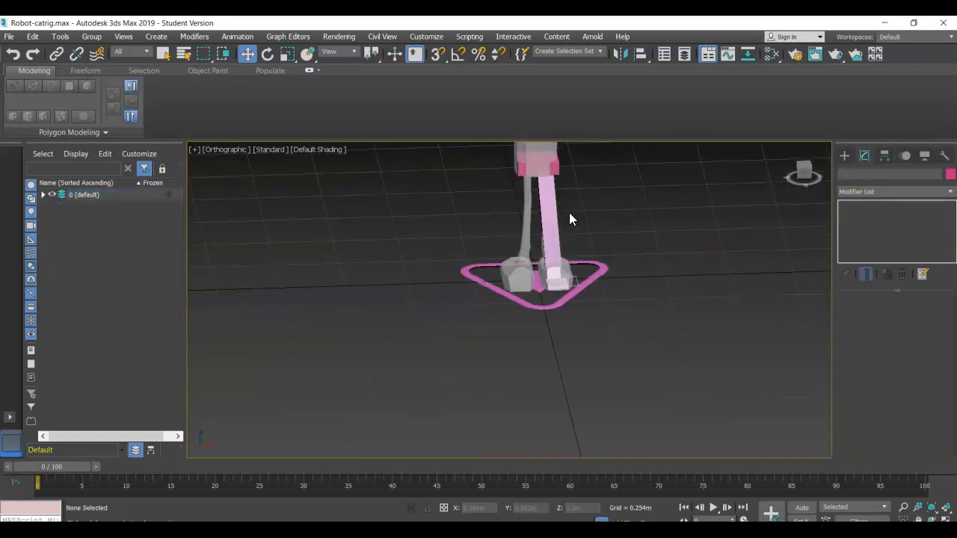
{"action": "left_click", "coordinate": [555, 171]}
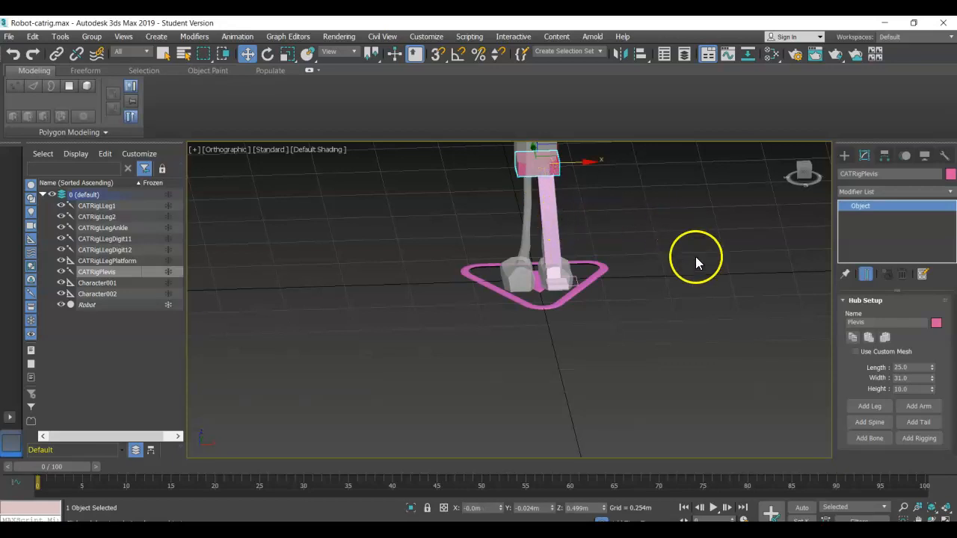
{"action": "middle_click_drag", "start_coordinate": [695, 257], "coordinate": [630, 315]}
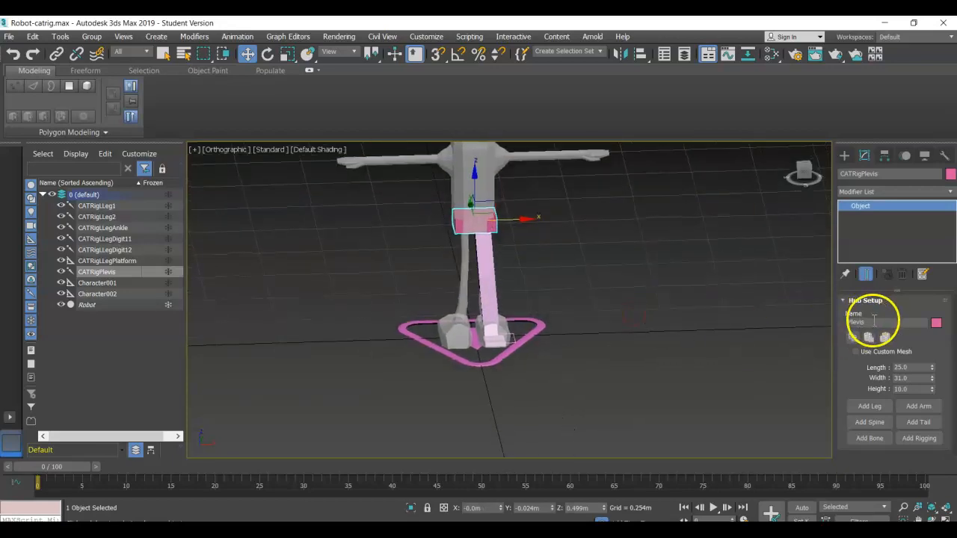
{"action": "left_click", "coordinate": [492, 251]}
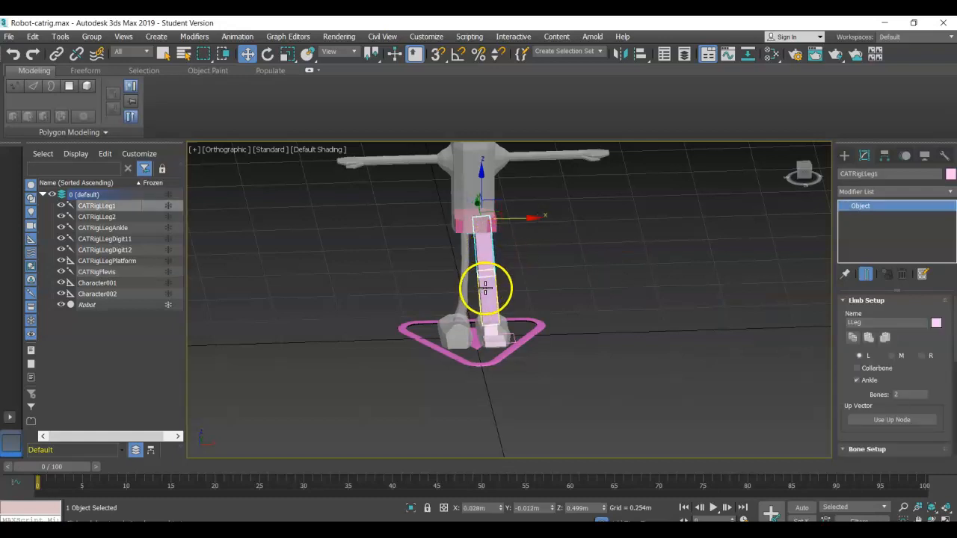
{"action": "left_click", "coordinate": [485, 288]}
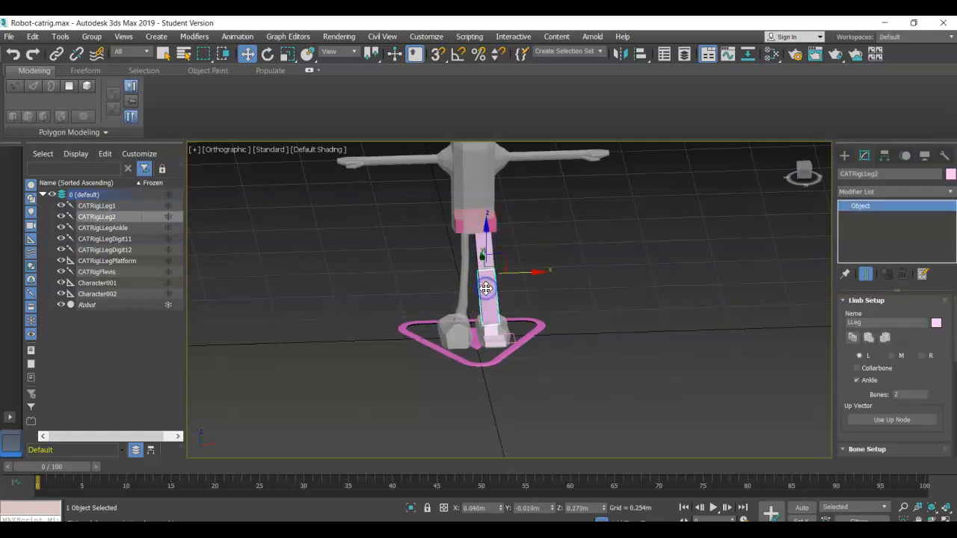
{"action": "left_click", "coordinate": [492, 328]}
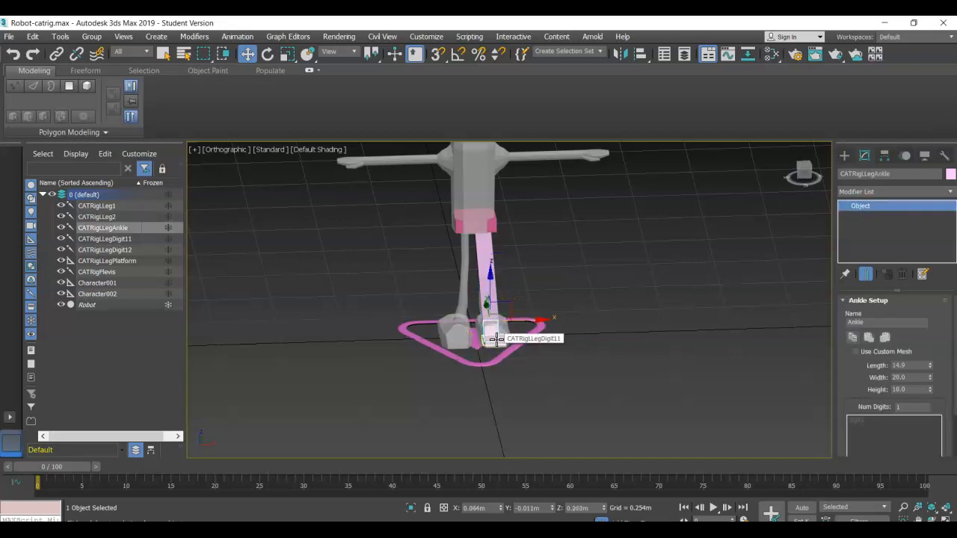
{"action": "left_click", "coordinate": [497, 339]}
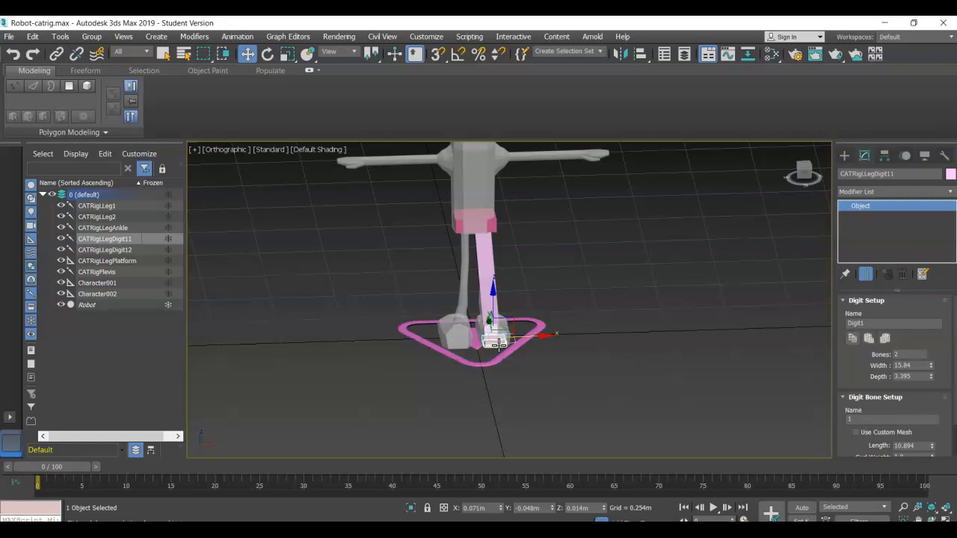
{"action": "left_click", "coordinate": [499, 345]}
{"action": "left_click_drag", "start_coordinate": [499, 345], "coordinate": [492, 336]}
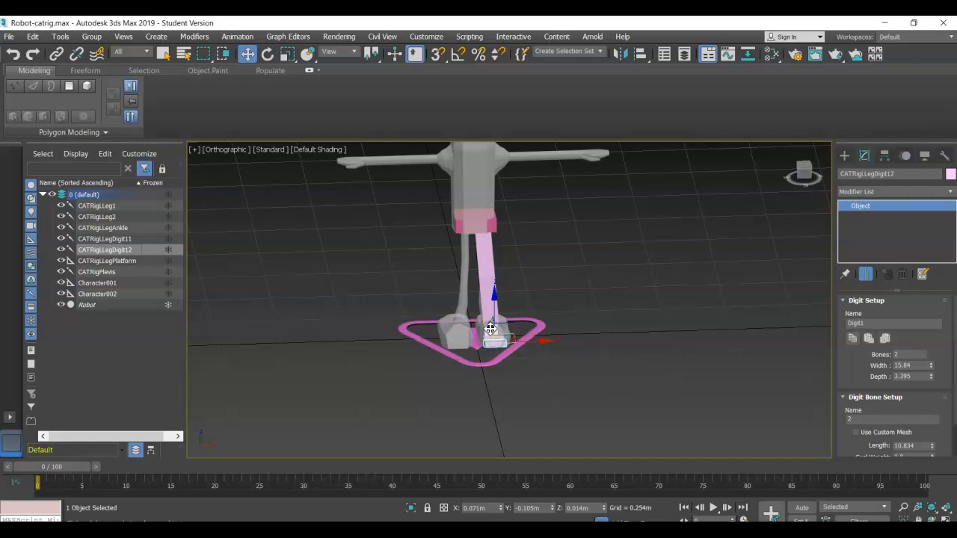
Step: Rename the left leg's ankle bone to LAnkle
{"action": "left_click", "coordinate": [489, 327]}
{"action": "scroll", "coordinate": [488, 329], "scroll_direction": "up", "scroll_amount": 3}
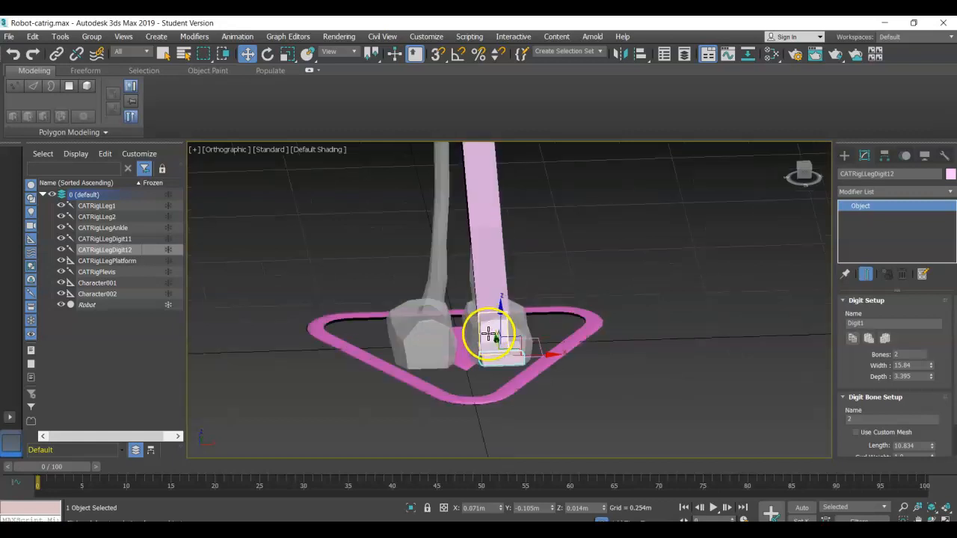
{"action": "left_click", "coordinate": [849, 323]}
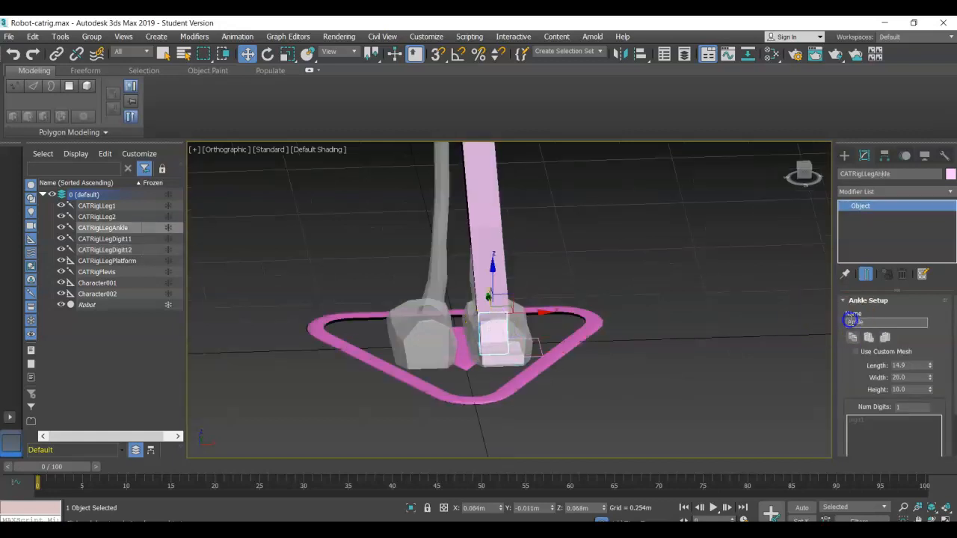
{"action": "double_click", "coordinate": [851, 321]}
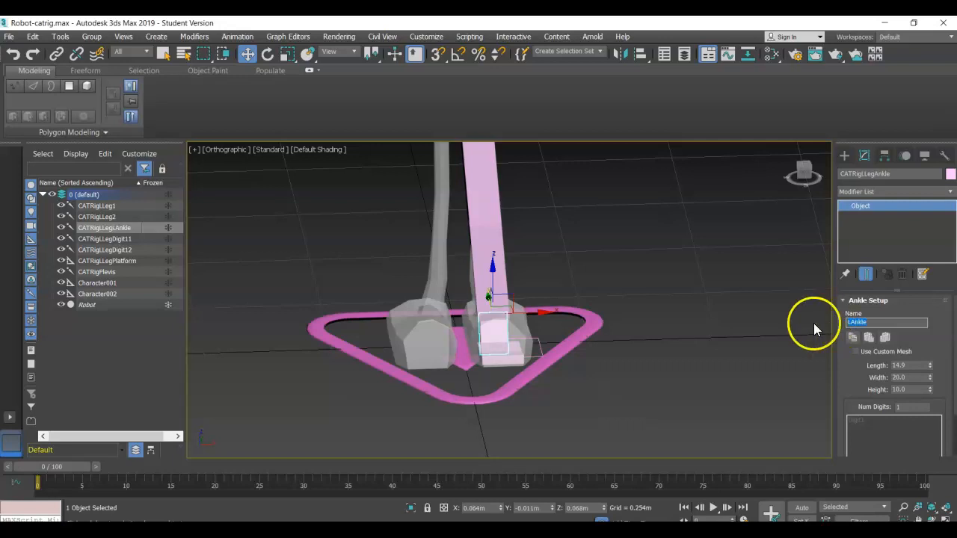
Step: Rename the left leg's toe digit to LFoot
{"action": "left_click", "coordinate": [507, 345]}
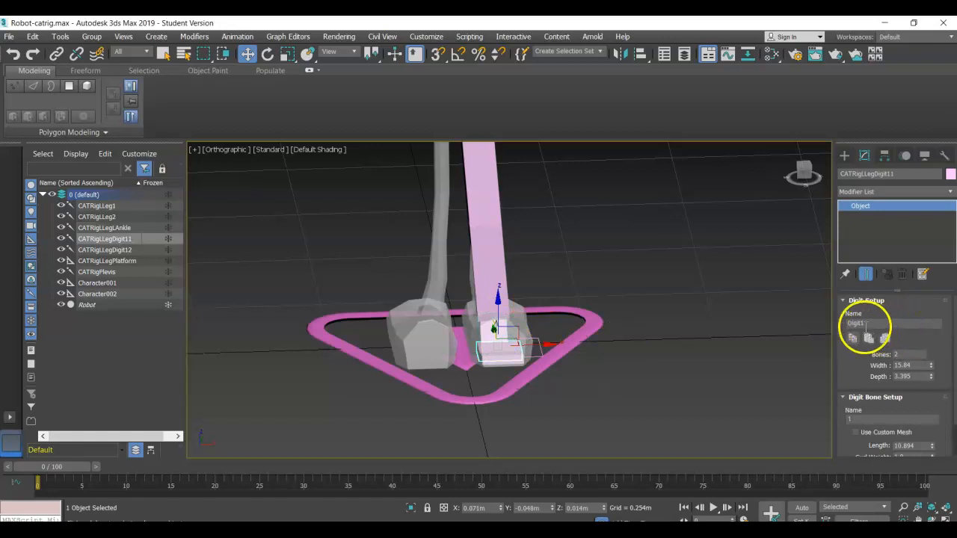
{"action": "left_click", "coordinate": [849, 325]}
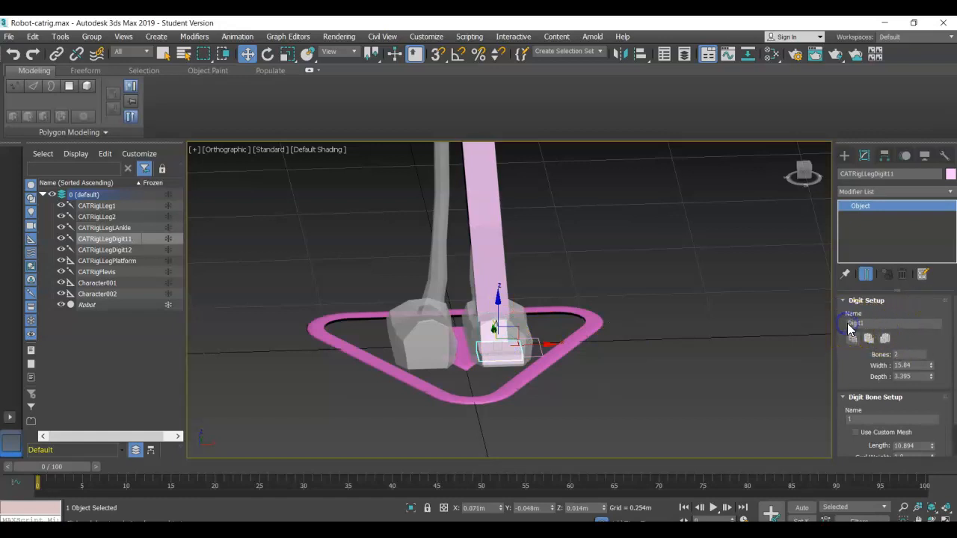
{"action": "left_click", "coordinate": [849, 323]}
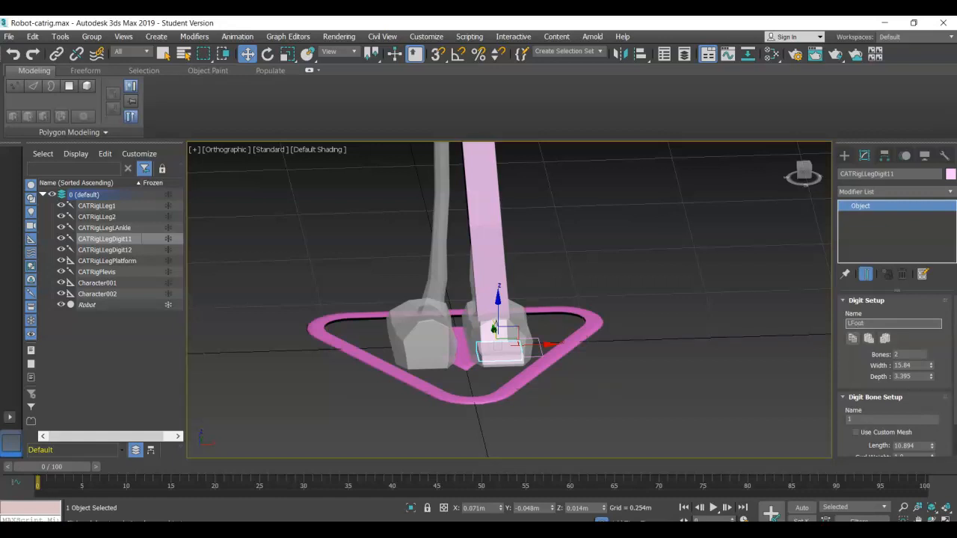
Step: Examine the digit names and the individual bone names of the rear and front left foot bones
{"action": "left_click", "coordinate": [514, 356]}
{"action": "left_click_drag", "start_coordinate": [513, 356], "coordinate": [489, 348]}
{"action": "left_click", "coordinate": [490, 350]}
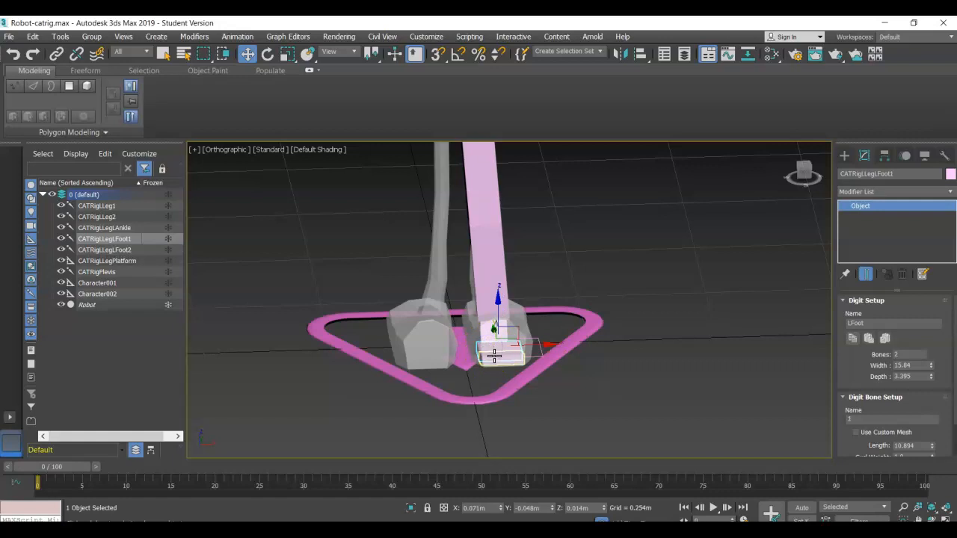
{"action": "left_click", "coordinate": [496, 361]}
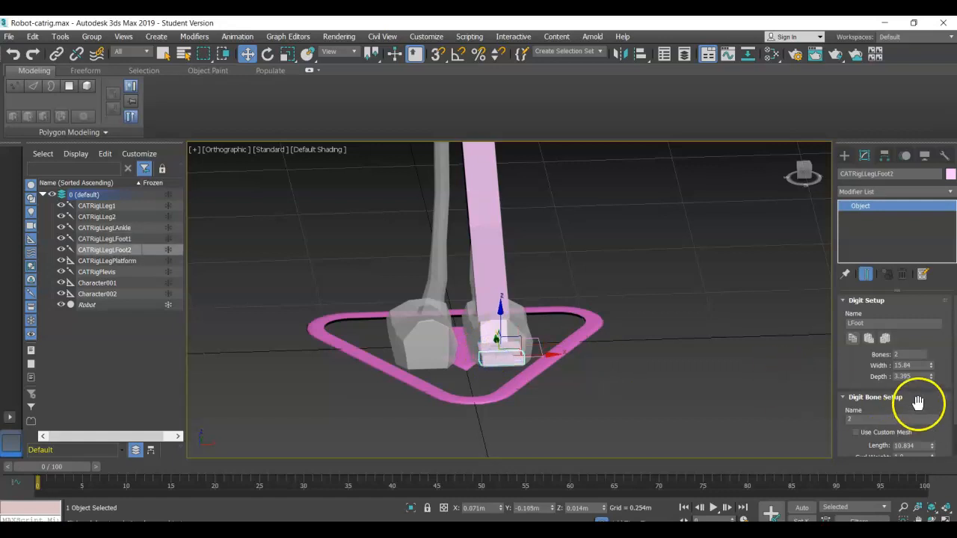
{"action": "scroll", "coordinate": [920, 400], "scroll_direction": "down", "scroll_amount": 1}
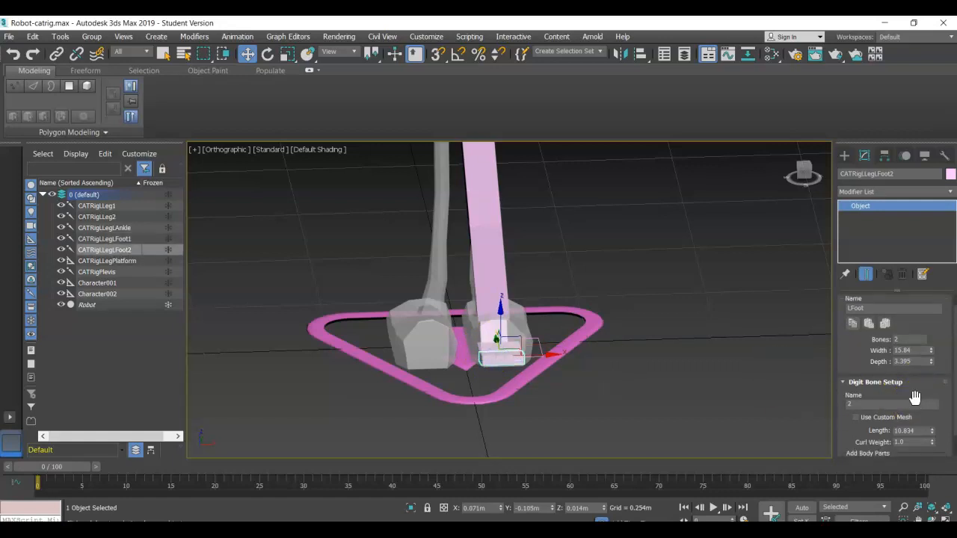
{"action": "scroll", "coordinate": [921, 335], "scroll_direction": "up", "scroll_amount": 1}
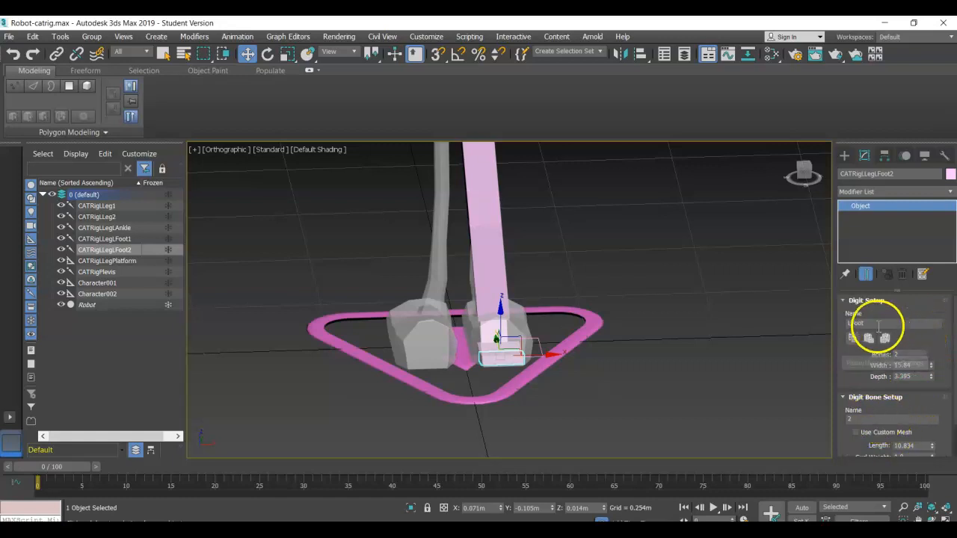
{"action": "left_click", "coordinate": [487, 348]}
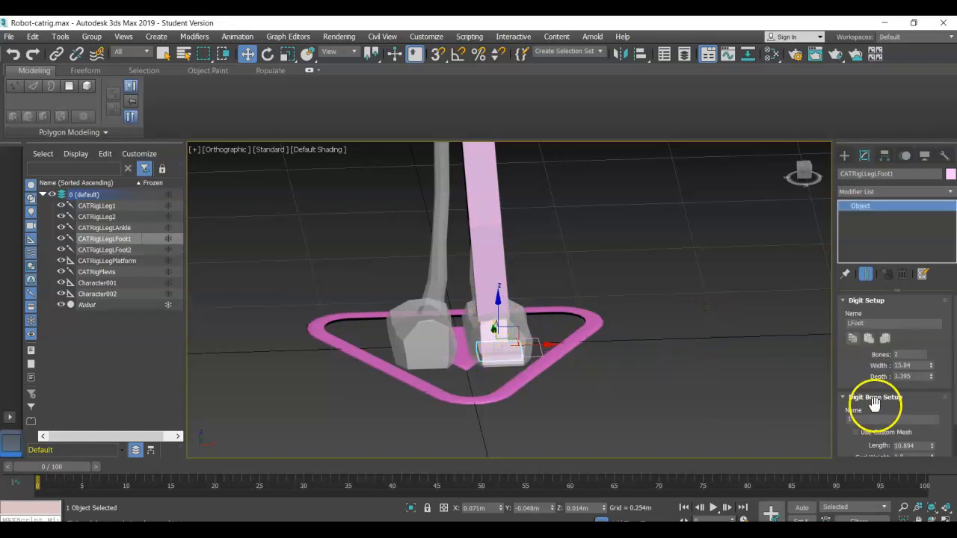
{"action": "left_click", "coordinate": [876, 419]}
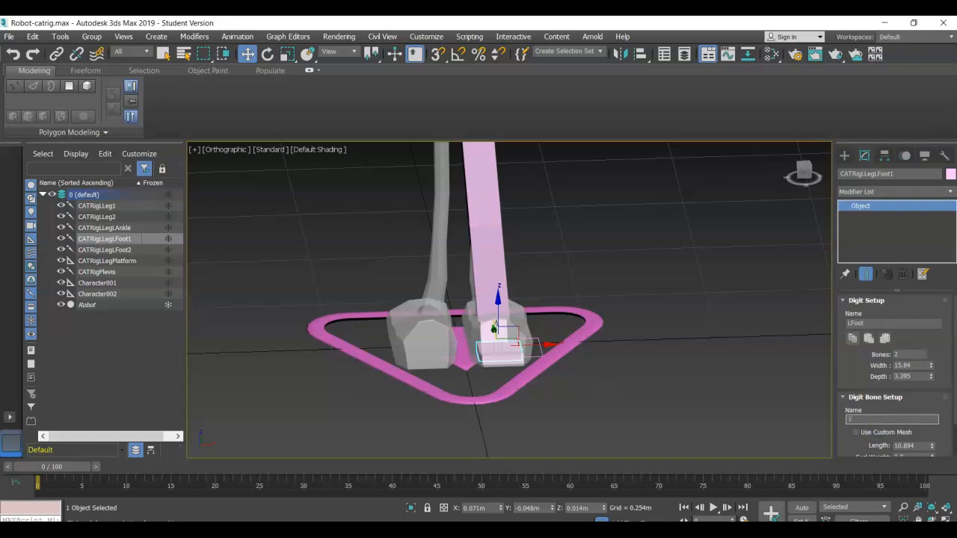
{"action": "left_click", "coordinate": [516, 362]}
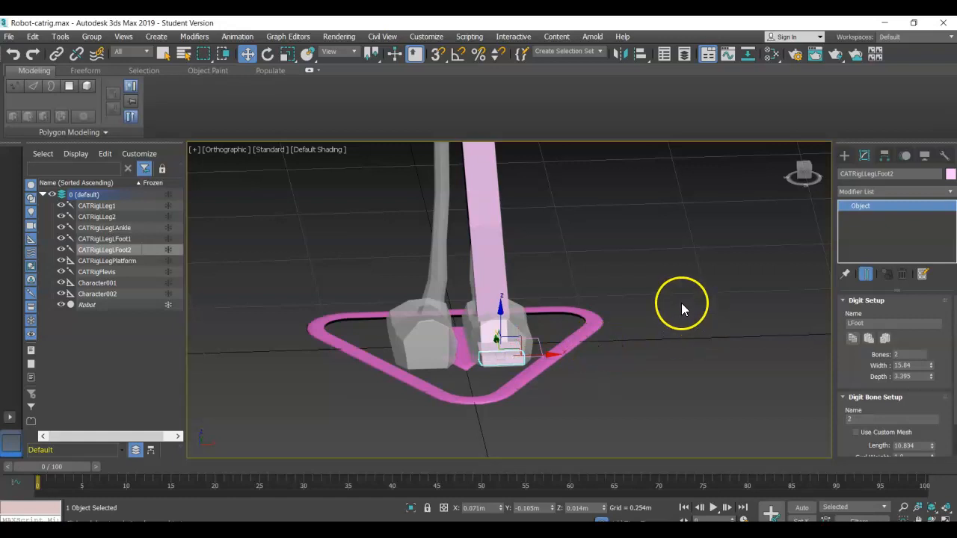
Step: Add a second leg to the pelvis hub to create the robot's right leg
{"action": "scroll", "coordinate": [681, 303], "scroll_direction": "down", "scroll_amount": 2}
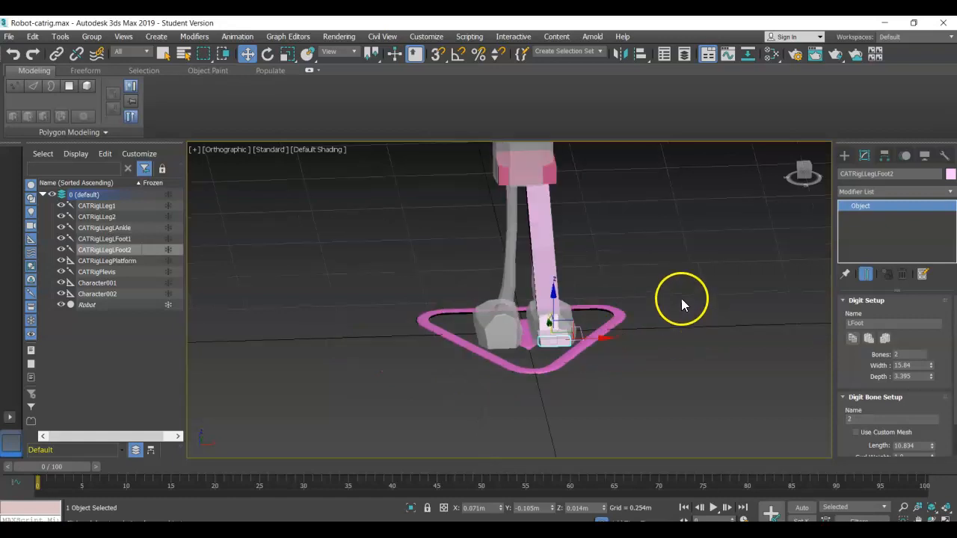
{"action": "left_click", "coordinate": [549, 176]}
{"action": "middle_click_drag", "start_coordinate": [602, 193], "coordinate": [586, 221]}
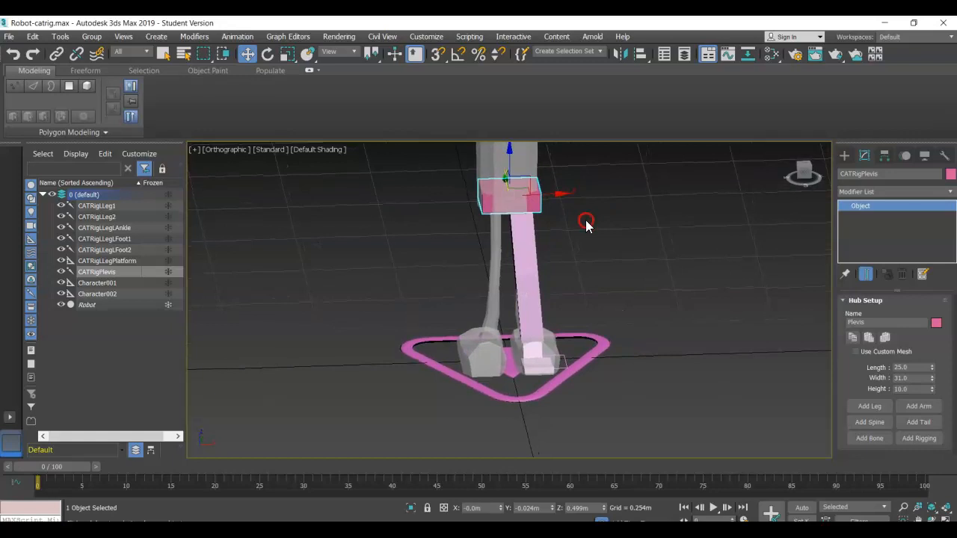
{"action": "left_click", "coordinate": [877, 405]}
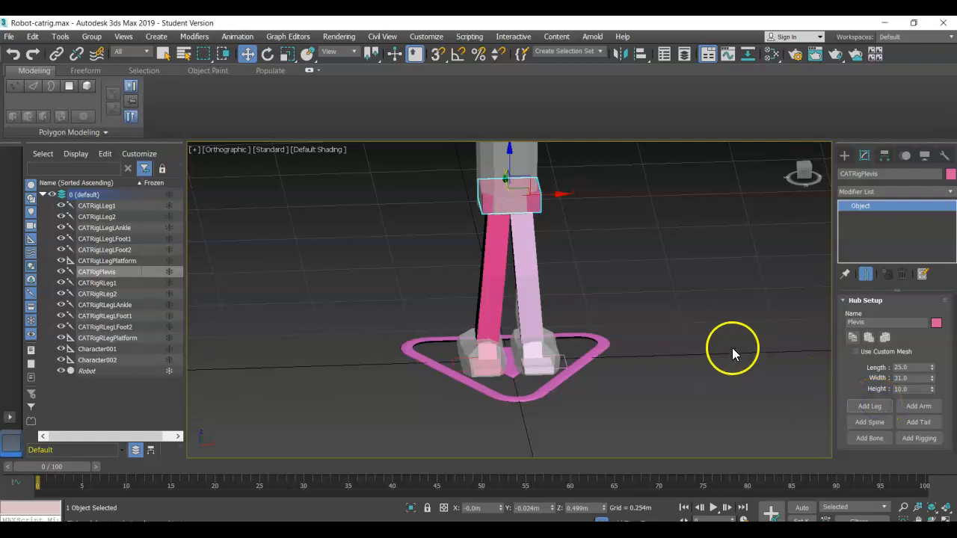
Step: Check the names of the right upper and lower leg bones and rename the right ankle bone to RAnkle
{"action": "mouse_move", "coordinate": [550, 312]}
{"action": "middle_mouse_down", "text": "alt"}
{"action": "mouse_move", "coordinate": [596, 316]}
{"action": "mouse_move", "coordinate": [741, 292]}
{"action": "mouse_move", "coordinate": [578, 295]}
{"action": "mouse_move", "coordinate": [518, 318]}
{"action": "mouse_move", "coordinate": [496, 302]}
{"action": "mouse_move", "coordinate": [466, 306]}
{"action": "mouse_move", "coordinate": [564, 307]}
{"action": "middle_mouse_up", "text": "alt"}
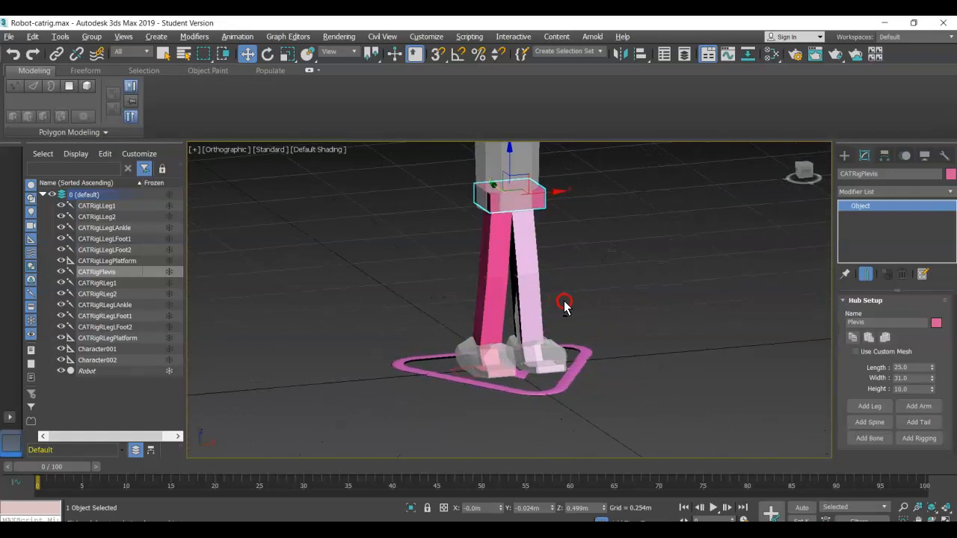
{"action": "left_click", "coordinate": [493, 239]}
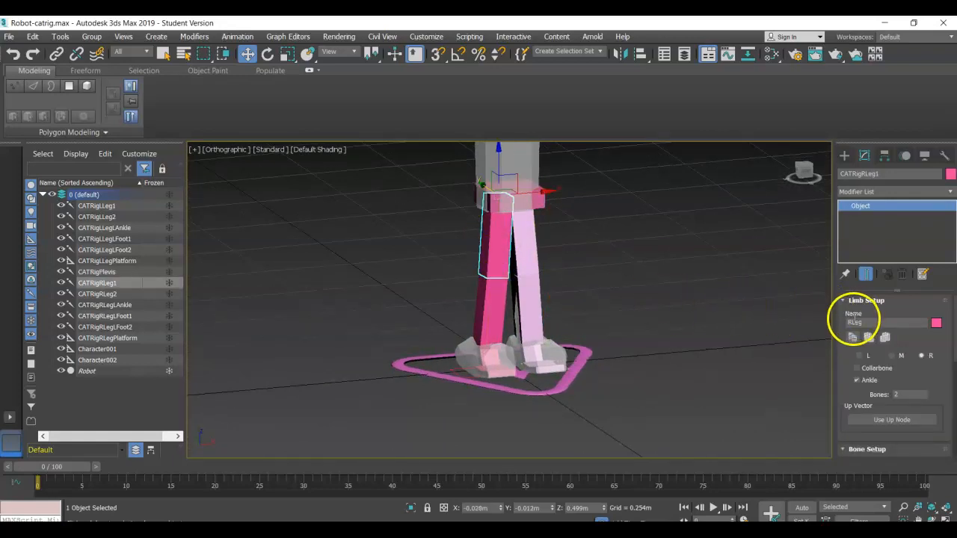
{"action": "left_click", "coordinate": [486, 297]}
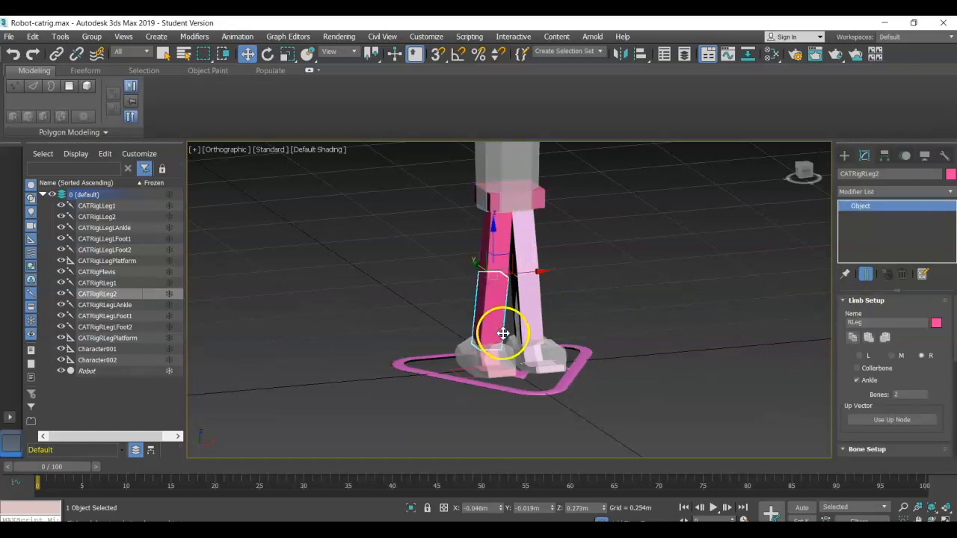
{"action": "left_click", "coordinate": [482, 356]}
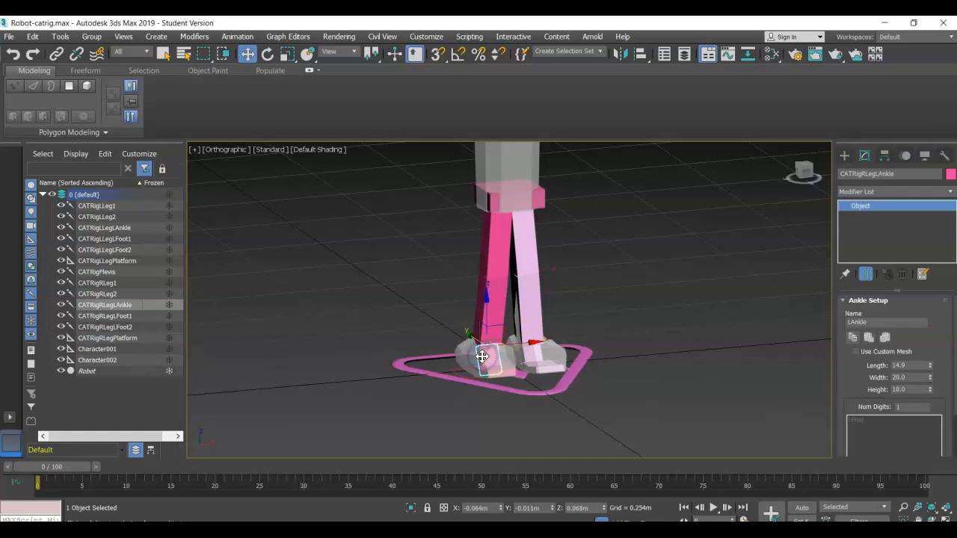
{"action": "double_click", "coordinate": [853, 322]}
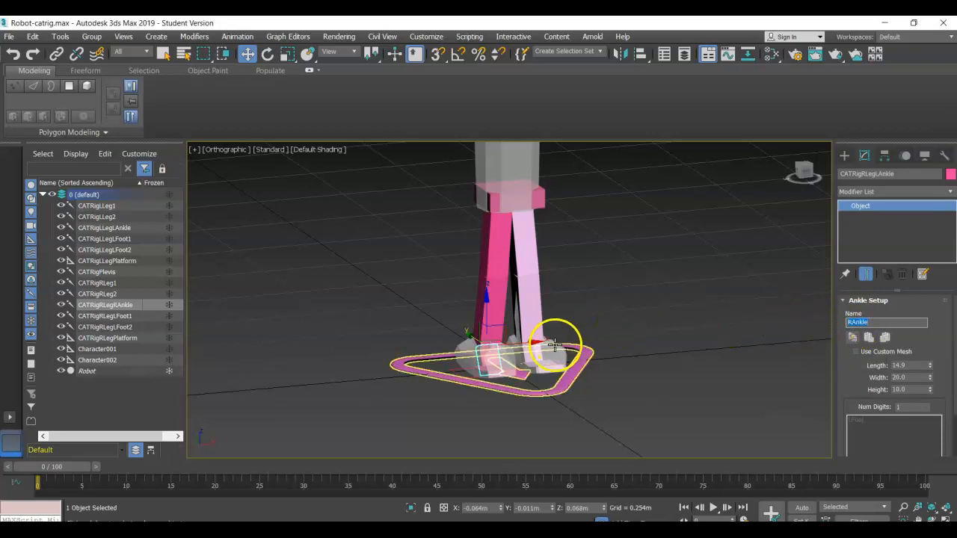
Step: Rename the right leg's toe digit to RFoot and check the ankle and foot names across both legs
{"action": "left_click", "coordinate": [497, 371]}
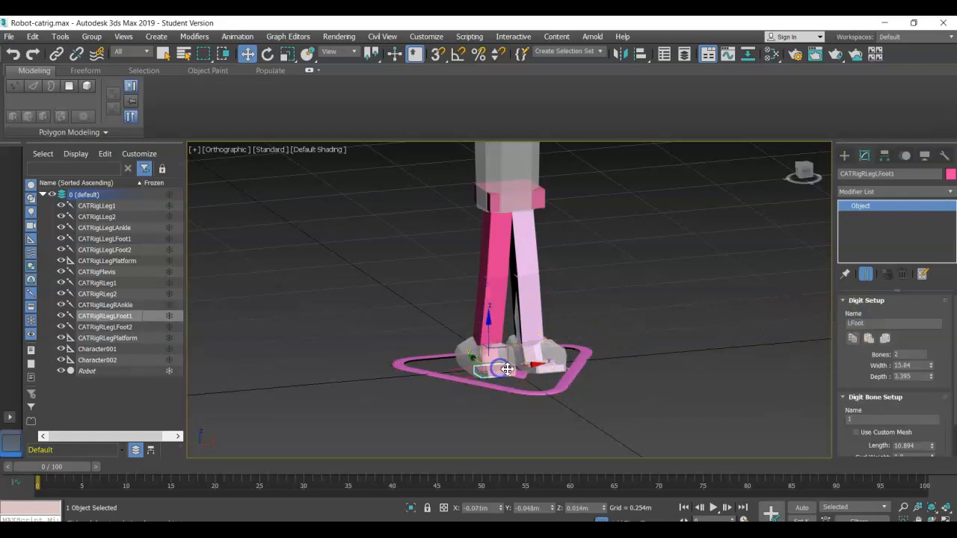
{"action": "left_click", "coordinate": [851, 323]}
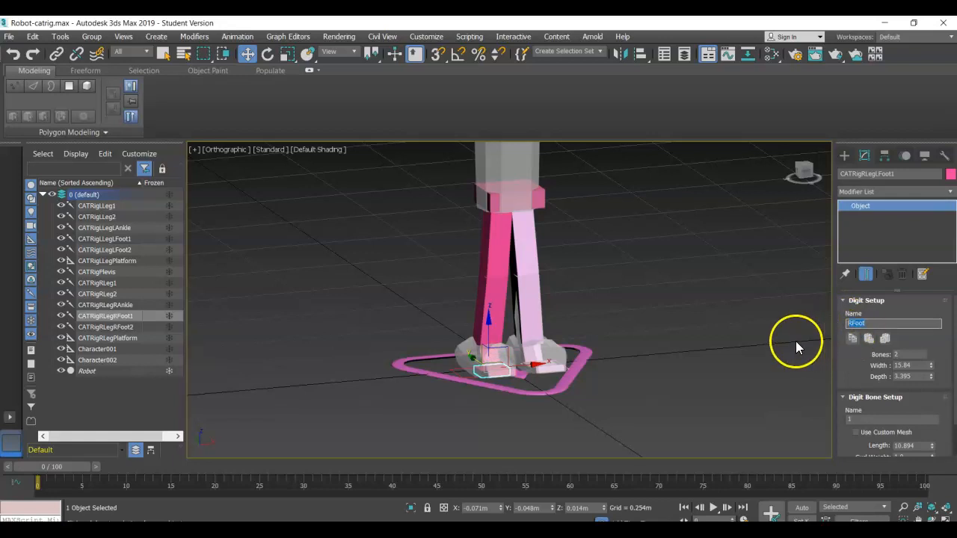
{"action": "left_click", "coordinate": [533, 360]}
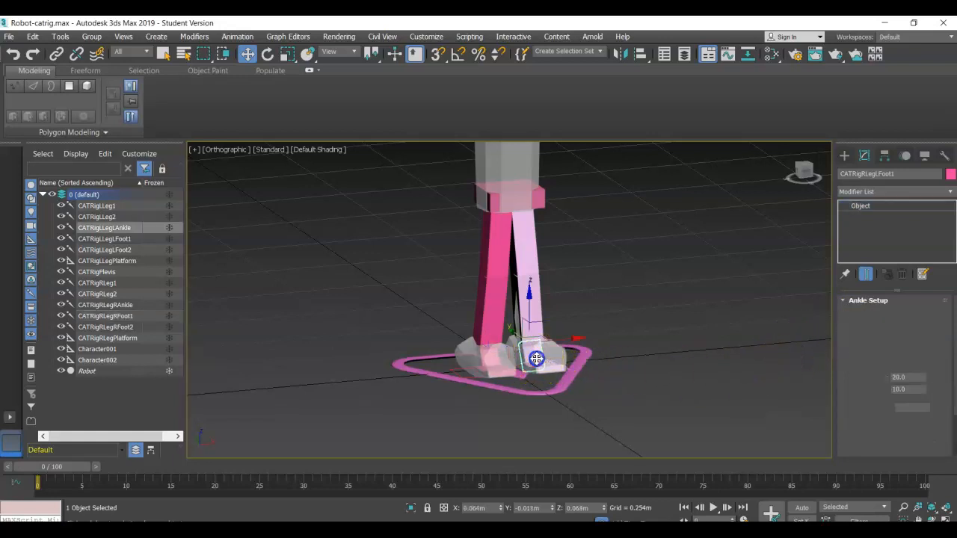
{"action": "left_click", "coordinate": [490, 353]}
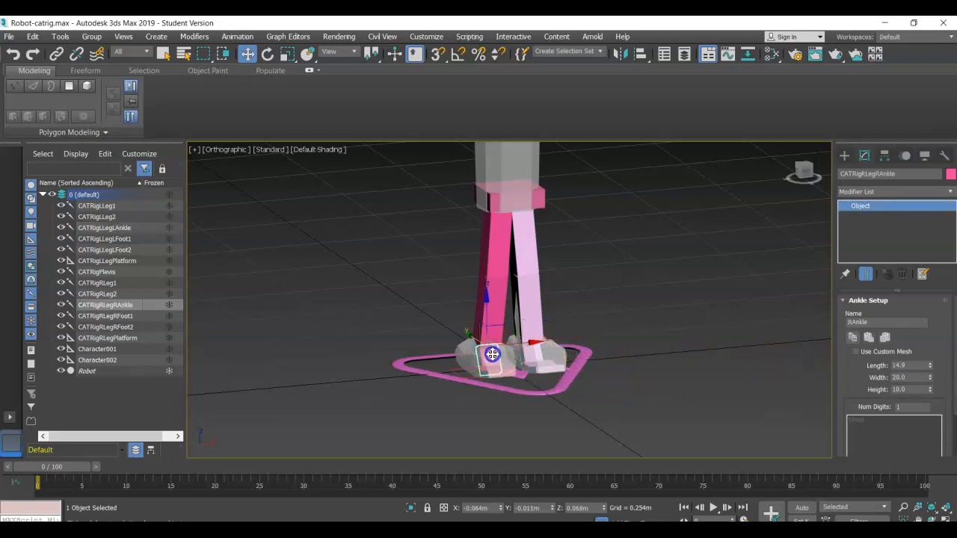
{"action": "left_click", "coordinate": [545, 365]}
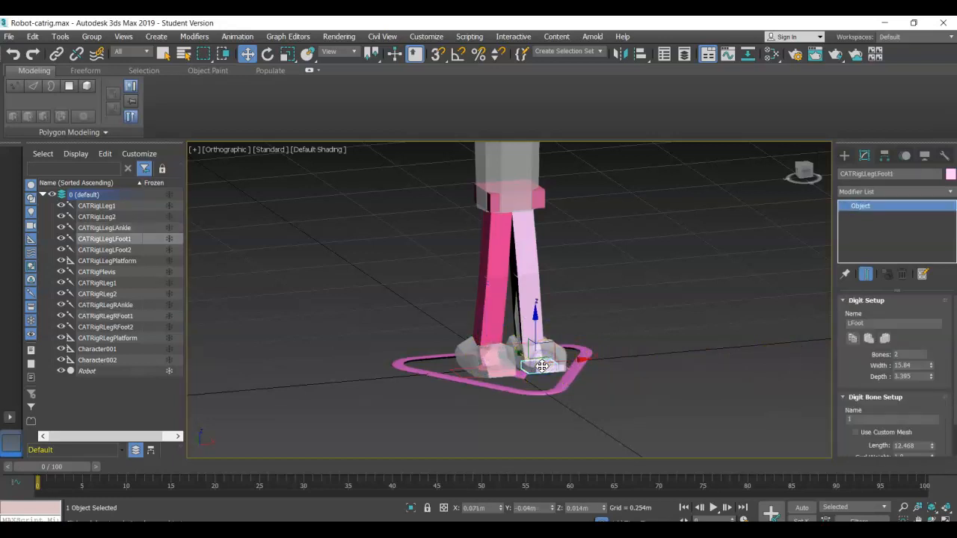
Step: Deselect the foot bone and save the scene as a new file named Robot-catrig-Legs in the scenes folder
{"action": "left_click", "coordinate": [640, 321]}
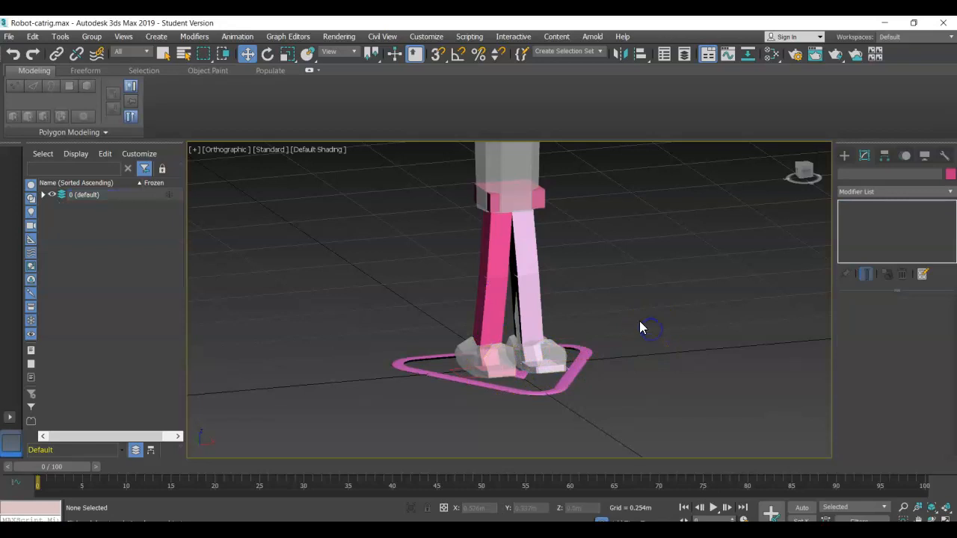
{"action": "scroll", "coordinate": [640, 321], "scroll_direction": "down", "scroll_amount": 3}
{"action": "middle_click_drag", "start_coordinate": [630, 309], "coordinate": [584, 332]}
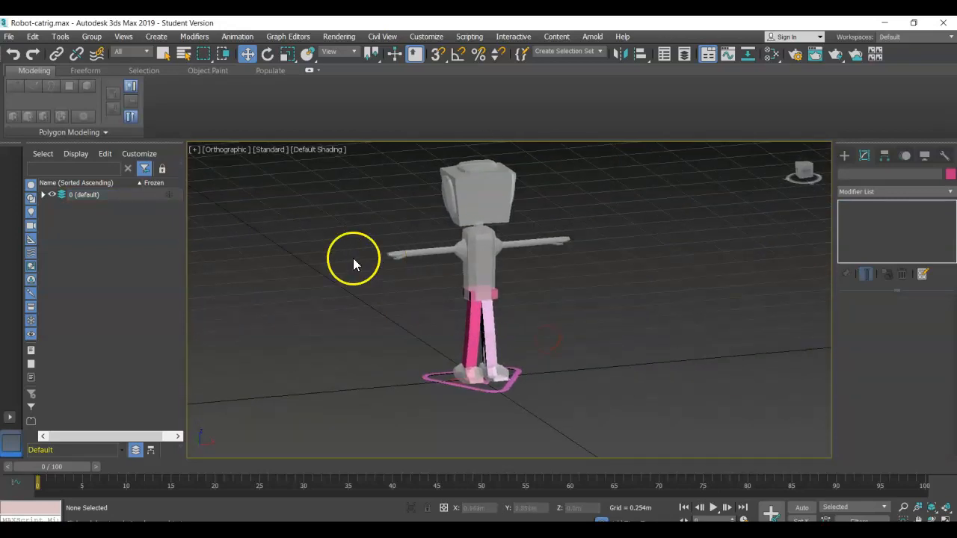
{"action": "left_click", "coordinate": [9, 36]}
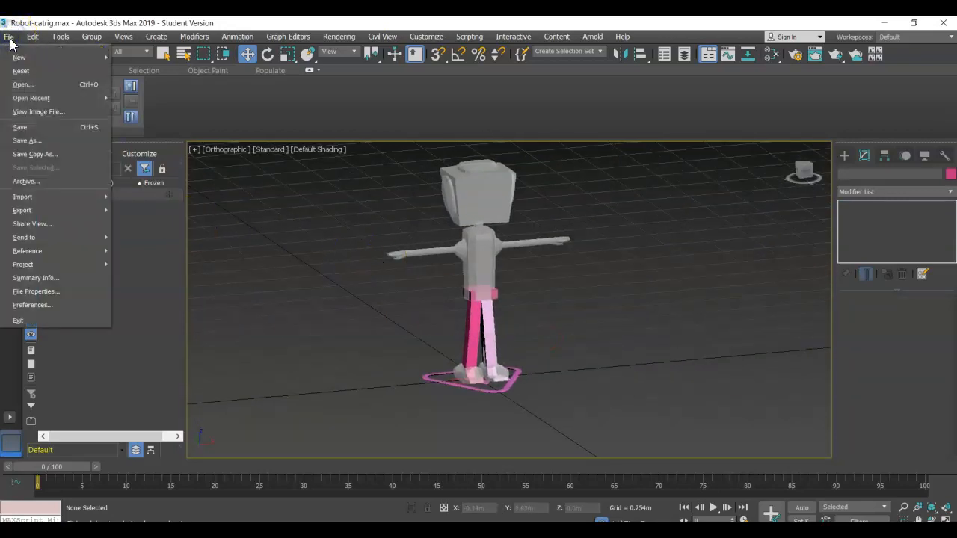
{"action": "left_click", "coordinate": [28, 141]}
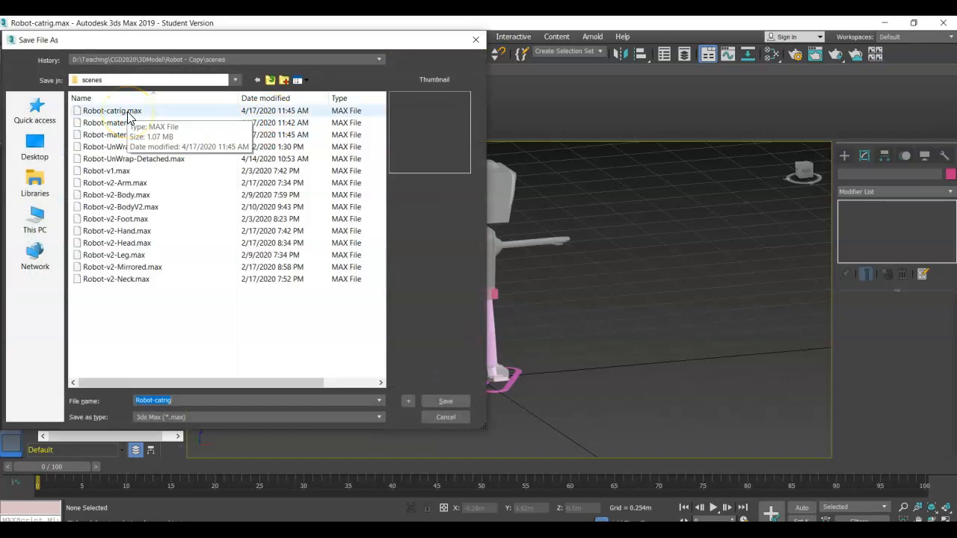
{"action": "left_click", "coordinate": [177, 402]}
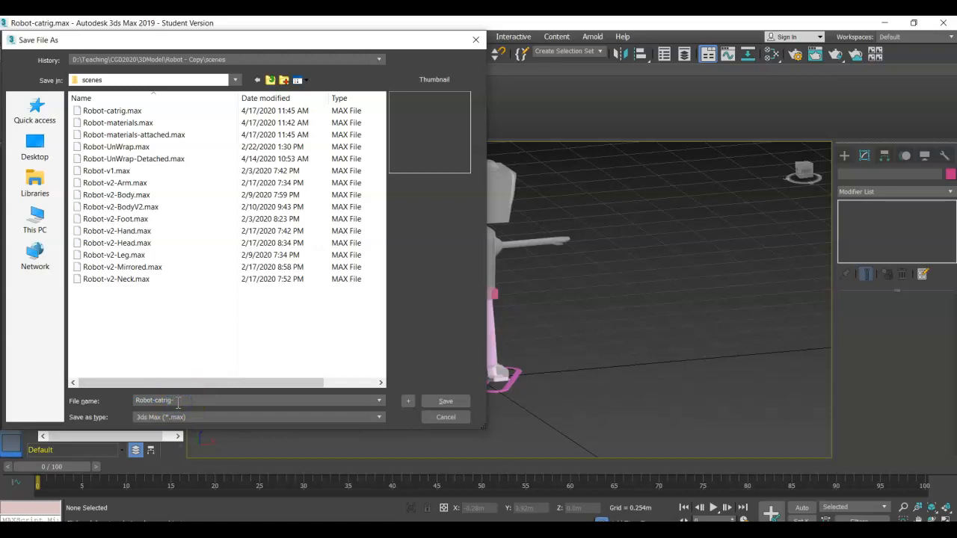
{"action": "type", "text": "-Legs"}
{"action": "key", "text": "Return"}
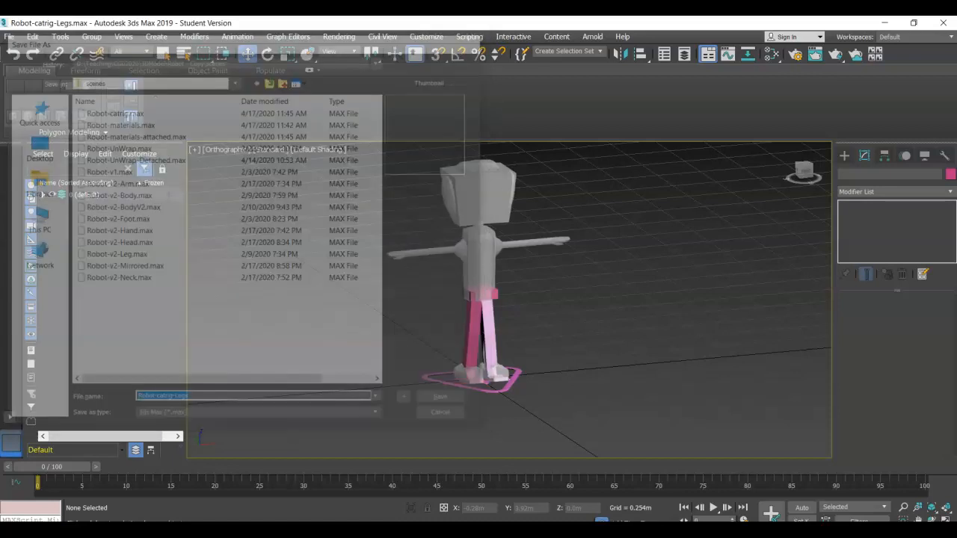